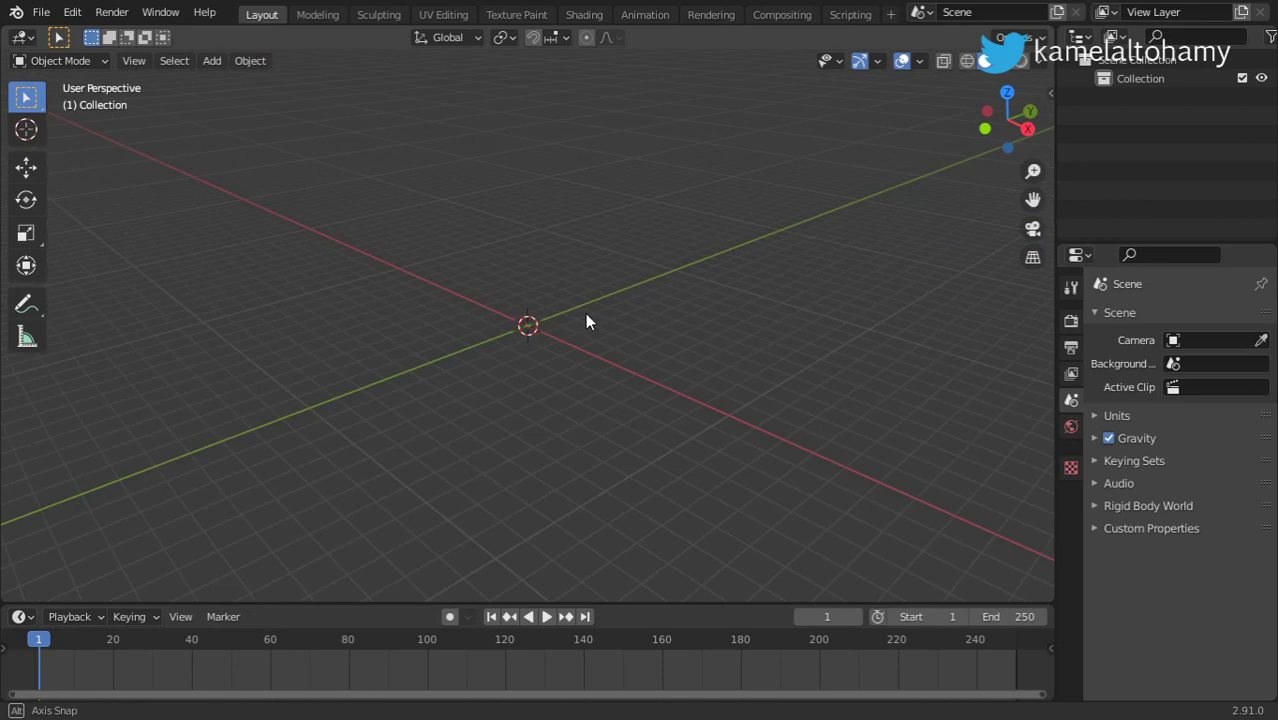
# In front view, add a cube at the scene centre, zoom in, and enter Edit Mode
pyautogui.press('KP_1')
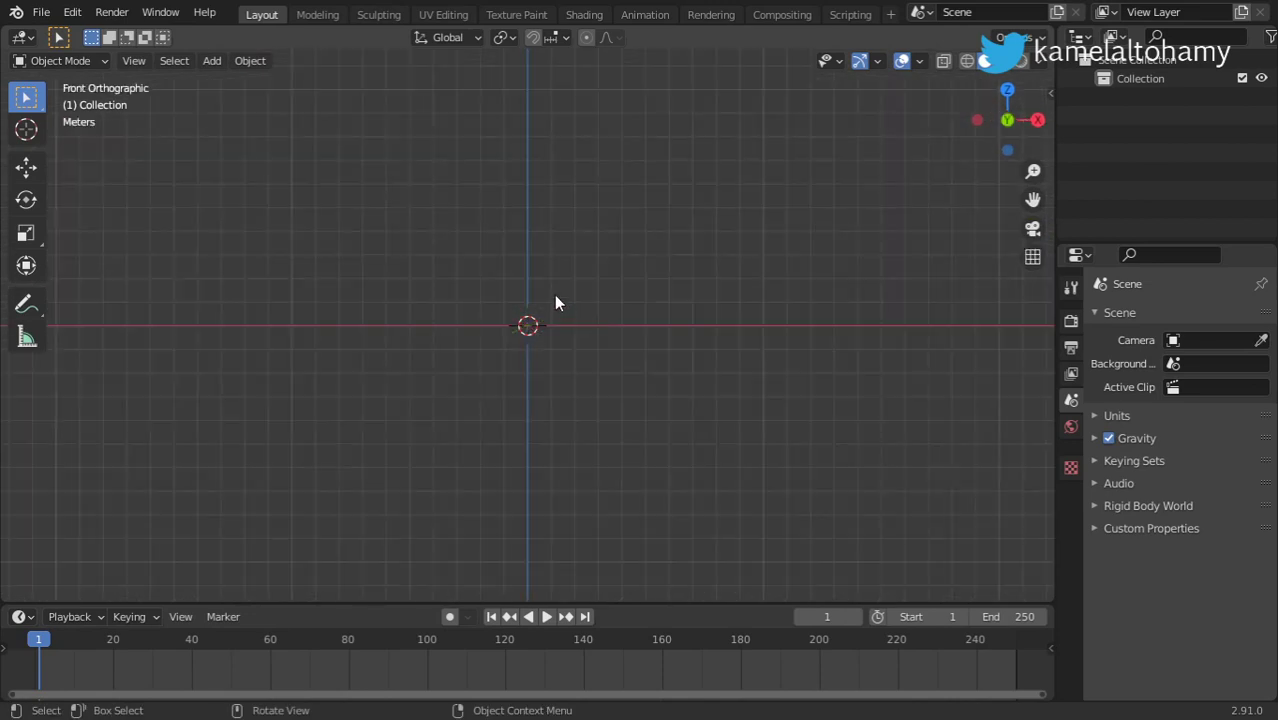
pyautogui.hotkey('shift', 'a')
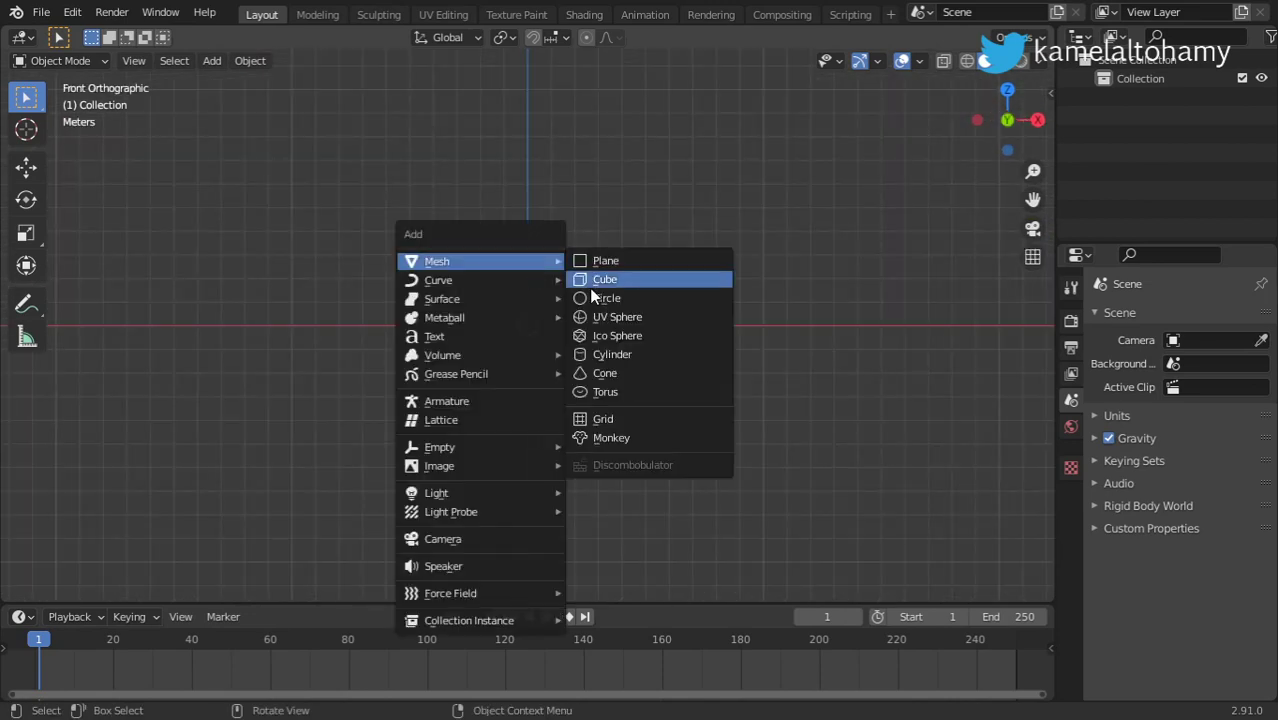
pyautogui.click(595, 287)
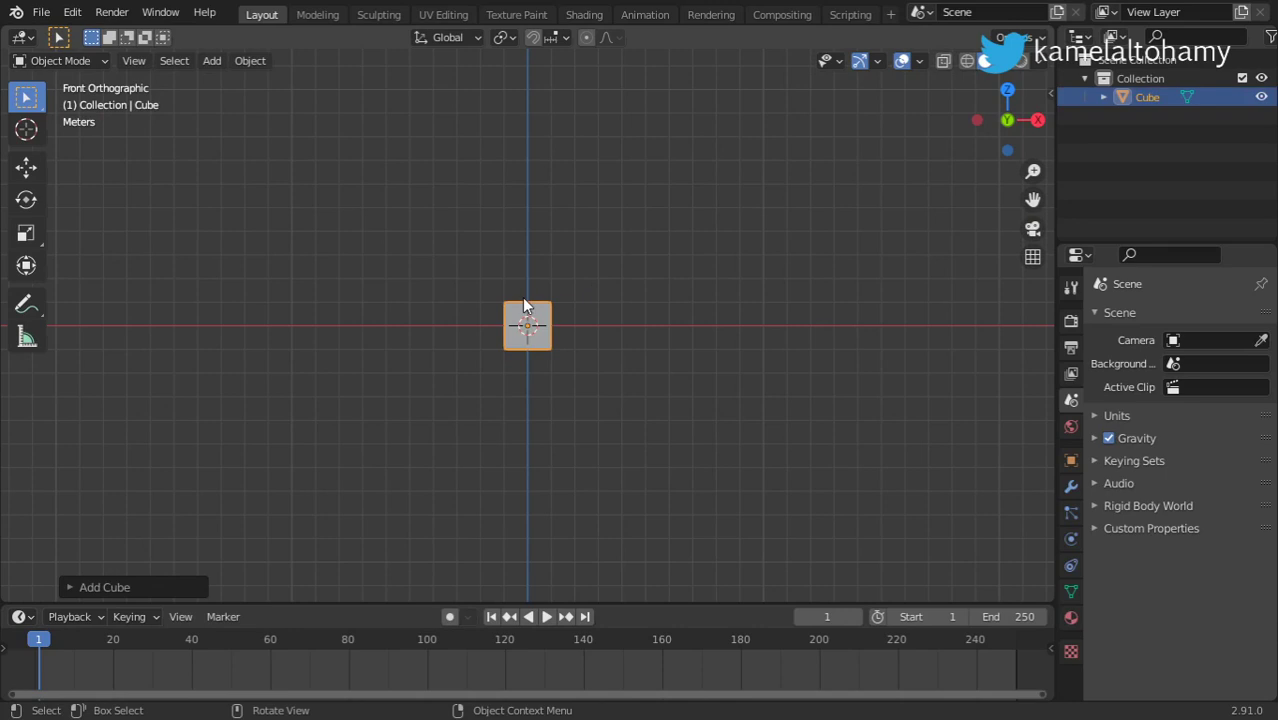
pyautogui.scroll(5, 522, 310)
pyautogui.scroll(5, 519, 326)
pyautogui.scroll(-2, 525, 322)
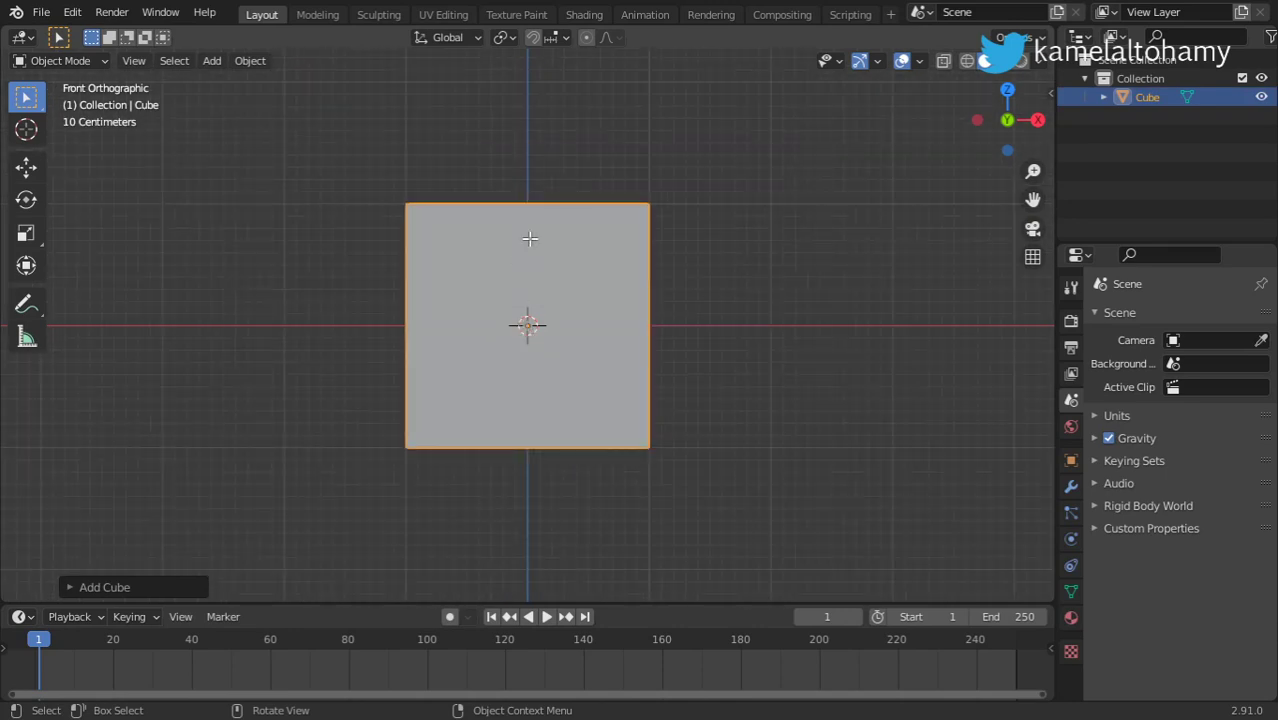
pyautogui.press('Tab')
# Add a centred vertical edge loop through the middle of the cube
pyautogui.hotkey('ctrl', 'r')
pyautogui.click(537, 214)
pyautogui.rightClick(533, 217)
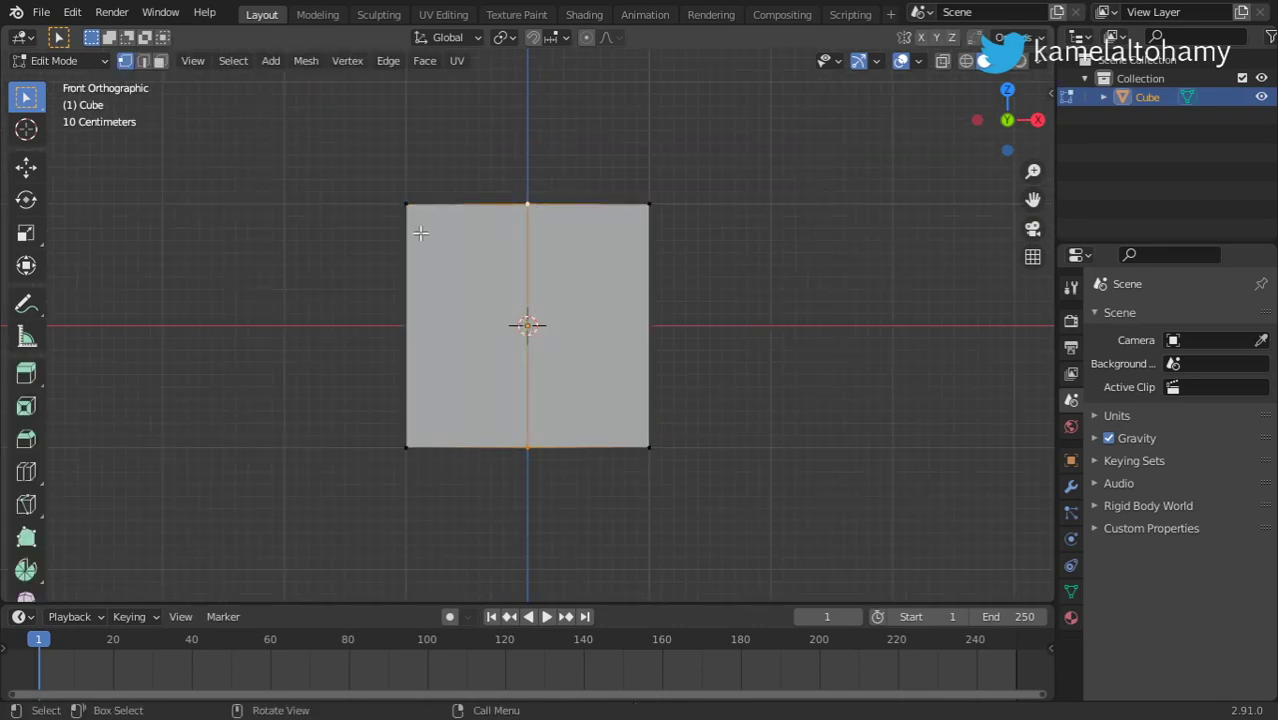
# Select the cube's left-side vertices and delete them, leaving only the right half
pyautogui.click(408, 205)
pyautogui.press('x')
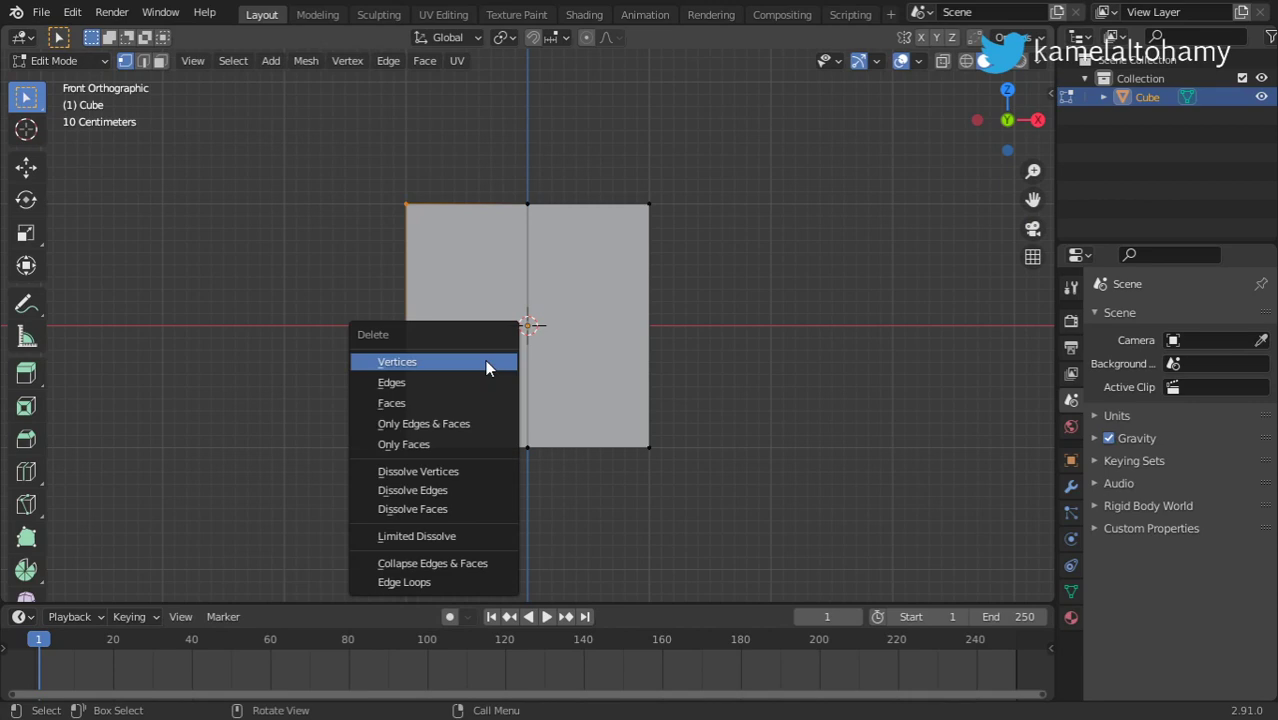
pyautogui.click(486, 364)
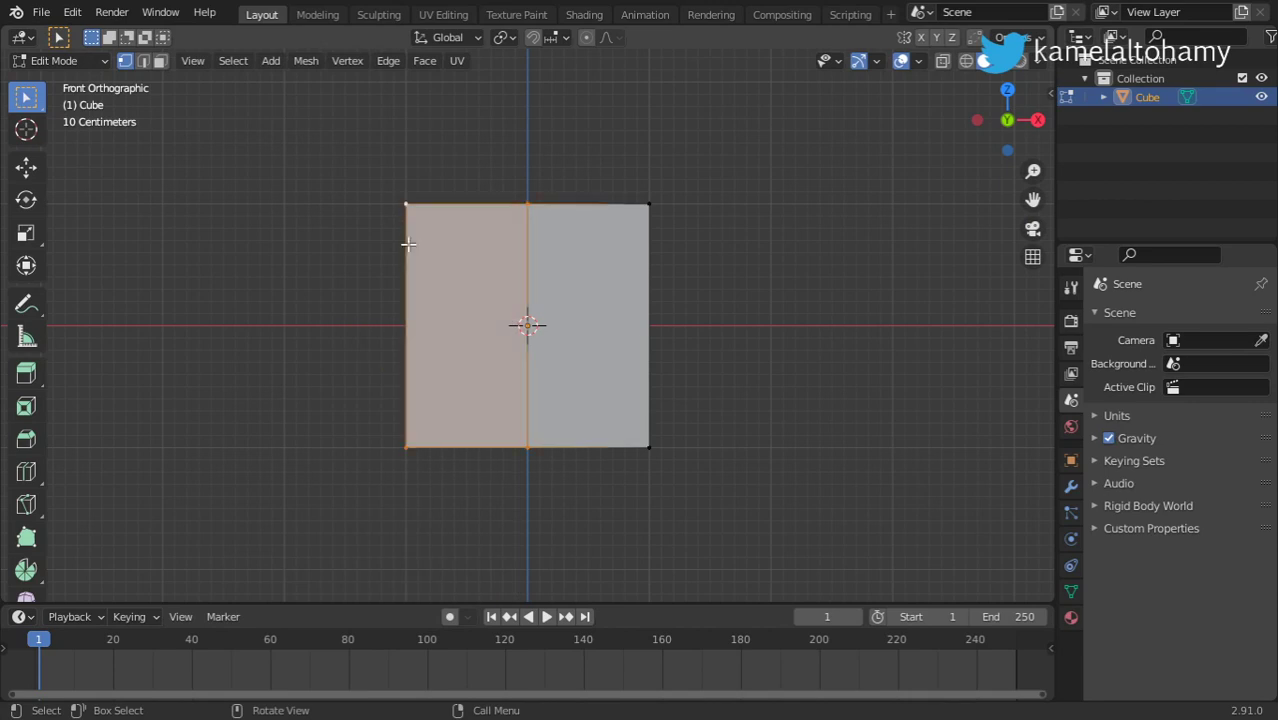
pyautogui.click(406, 446)
pyautogui.keyDown('shift'); pyautogui.click(406, 206); pyautogui.keyUp('shift')
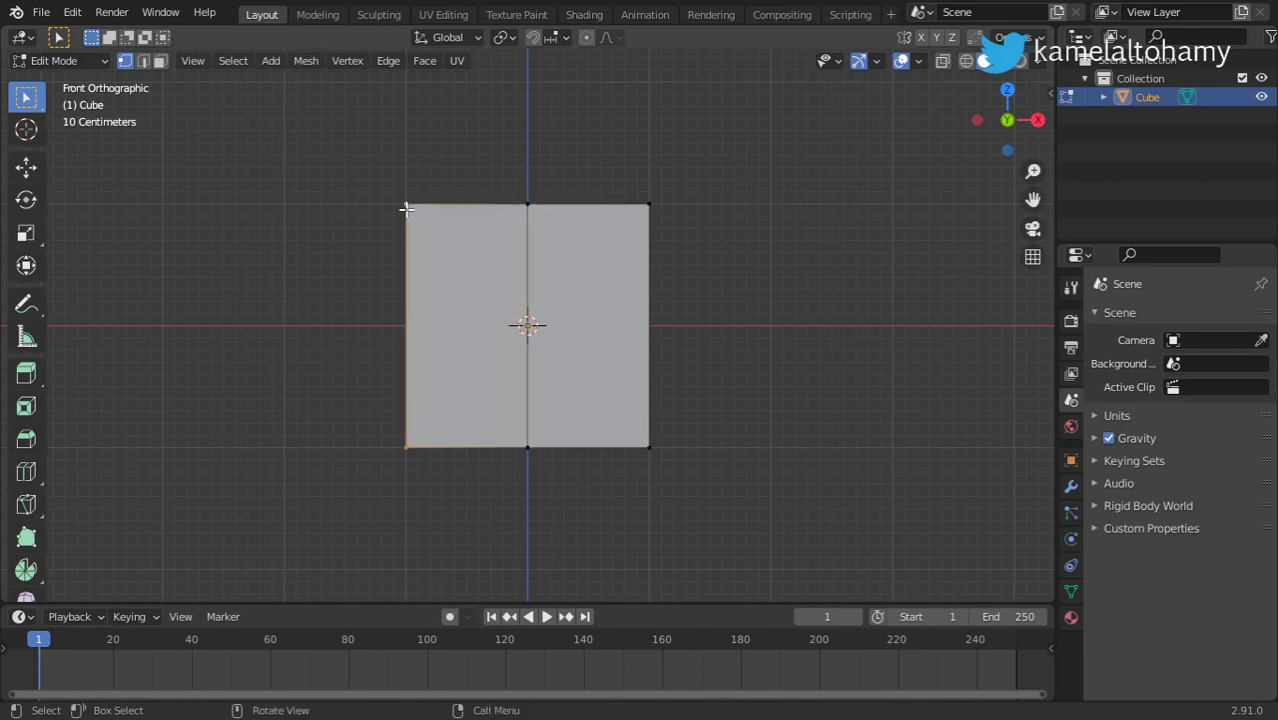
pyautogui.press('x')
pyautogui.click(406, 209)
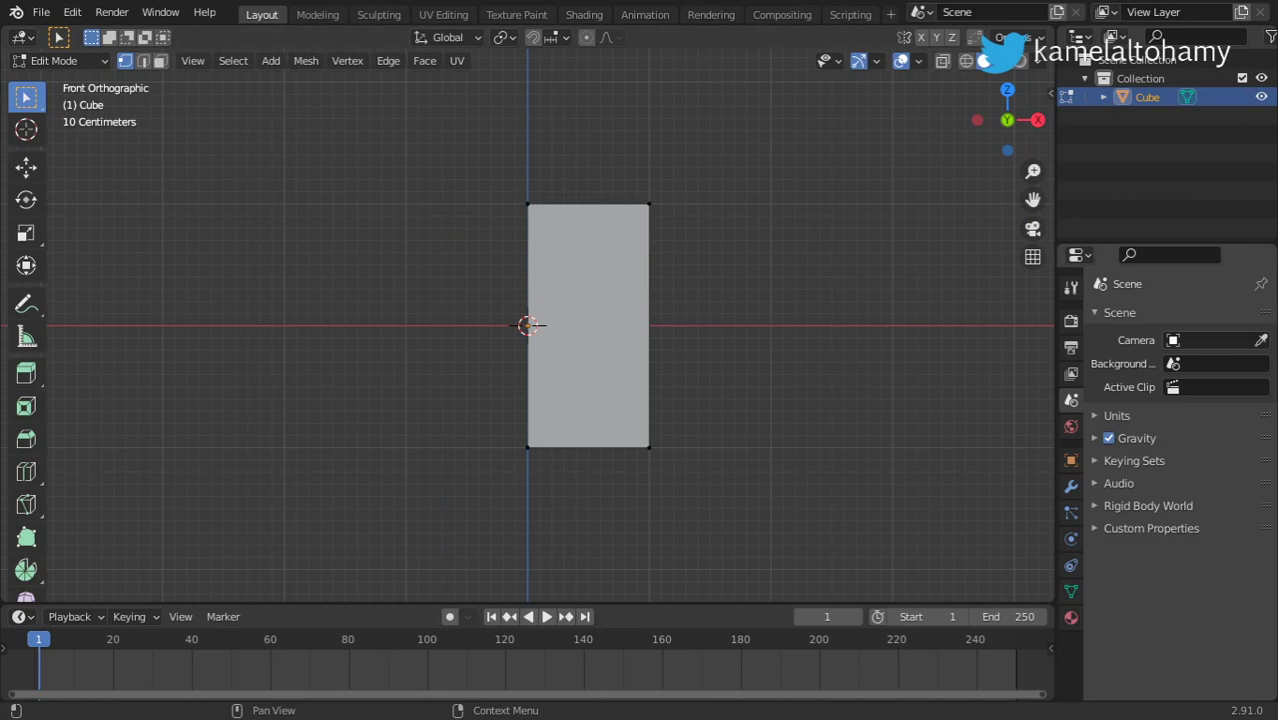
# Add a Mirror modifier across X to the half-cube
pyautogui.click(1070, 486)
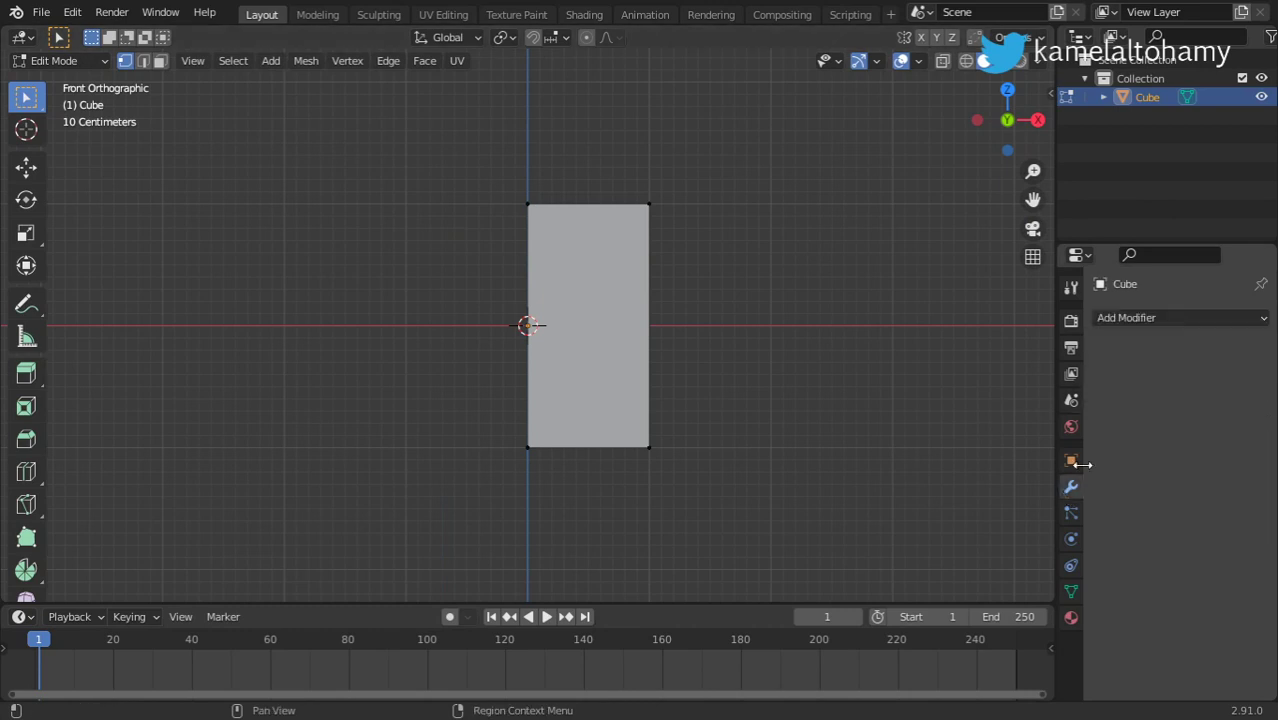
pyautogui.click(1128, 320)
pyautogui.click(902, 514)
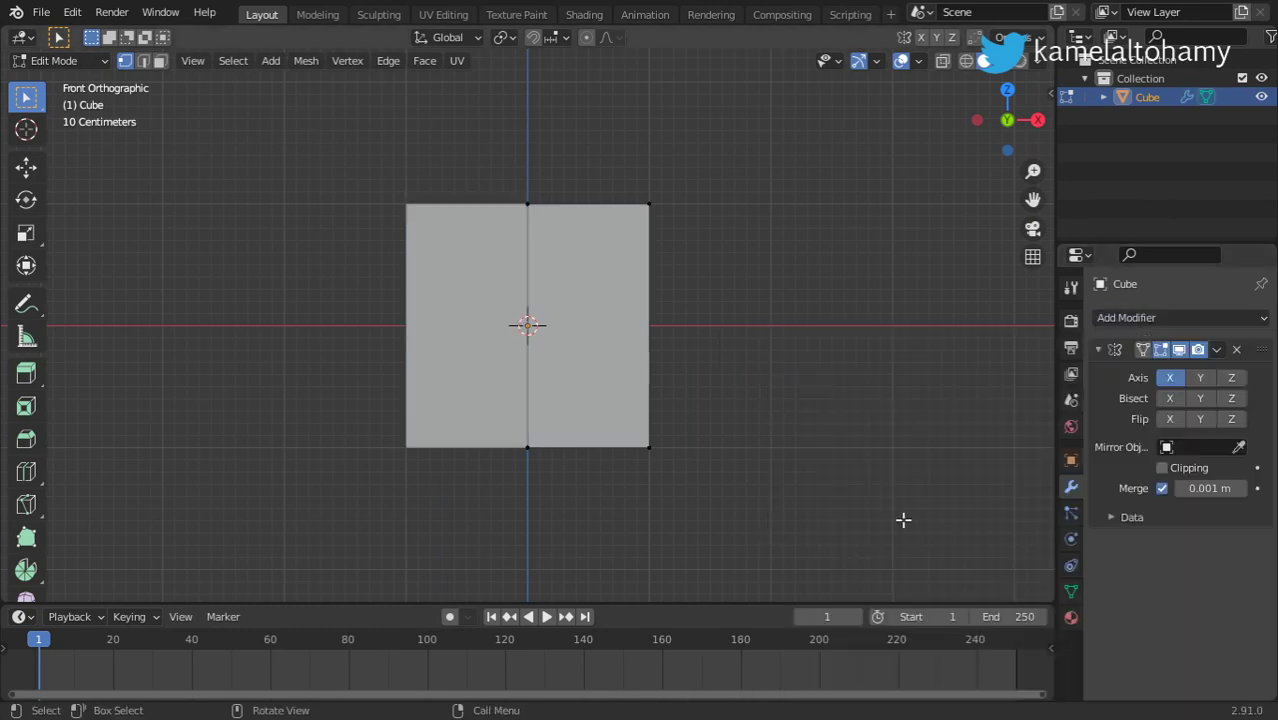
pyautogui.scroll(1, 628, 272)
# Cut three evenly spaced horizontal edge loops across the half
pyautogui.hotkey('ctrl', 'r')
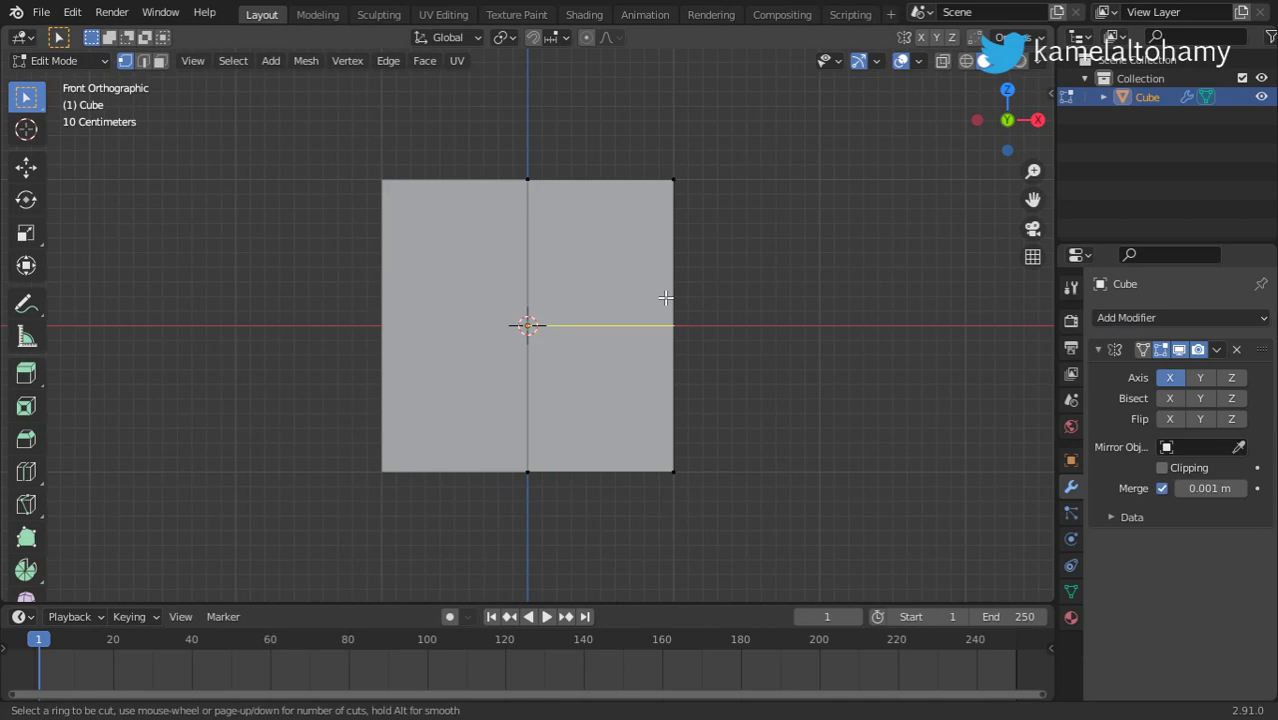
pyautogui.scroll(2, 665, 292)
pyautogui.click(665, 292)
pyautogui.rightClick(665, 292)
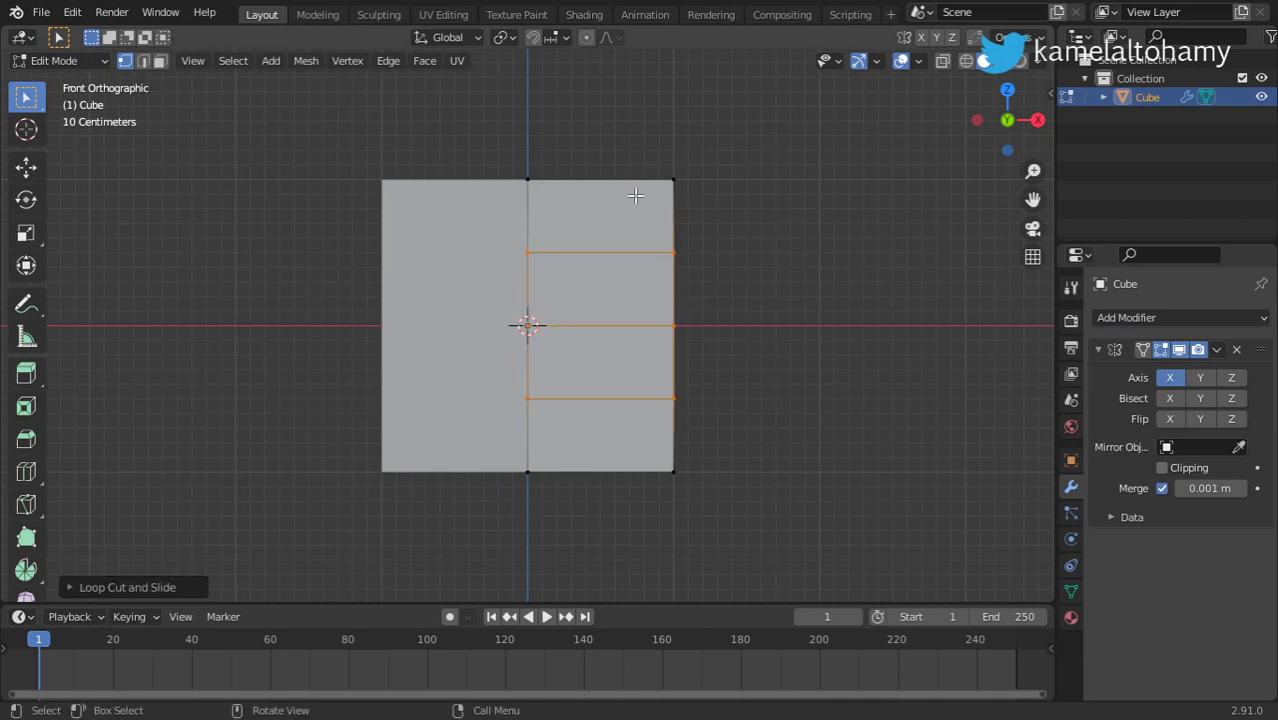
# Replace a single vertical loop cut with two evenly spaced vertical loops on the right half
pyautogui.hotkey('ctrl', 'r')
pyautogui.click(605, 192)
pyautogui.rightClick(605, 192)
pyautogui.click(603, 186)
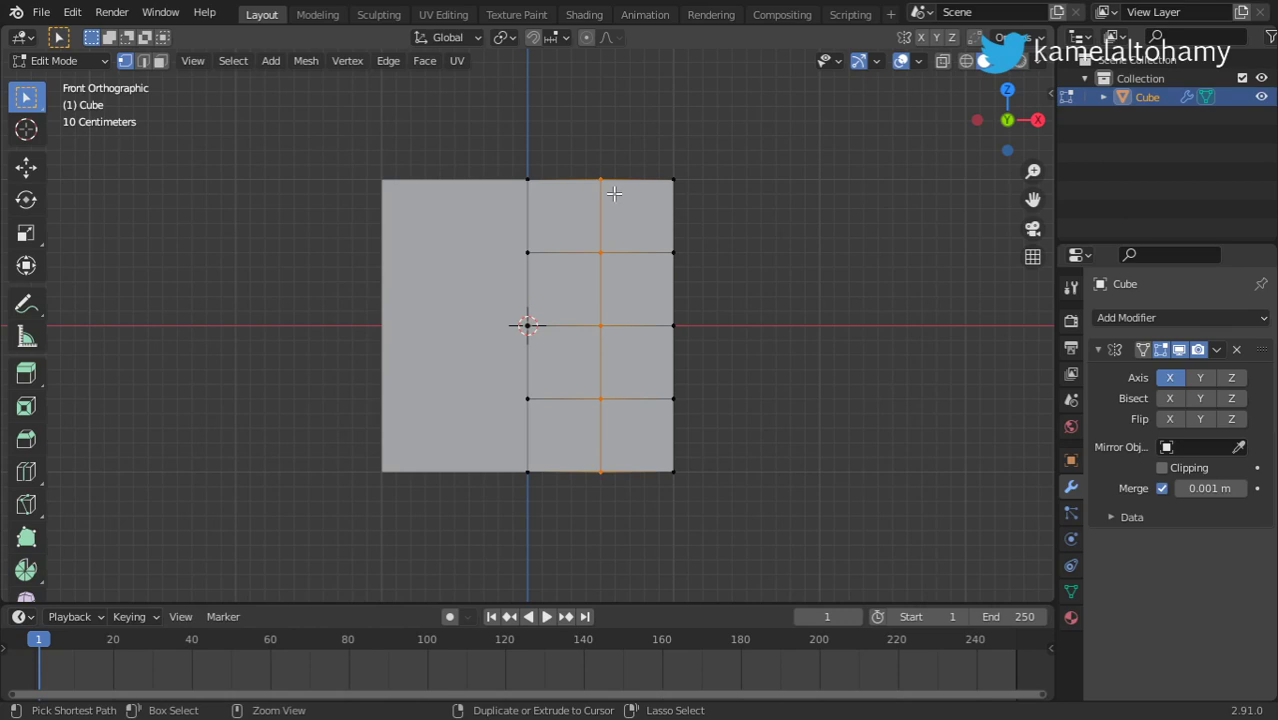
pyautogui.hotkey('ctrl', 'z')
pyautogui.hotkey('ctrl', 'r')
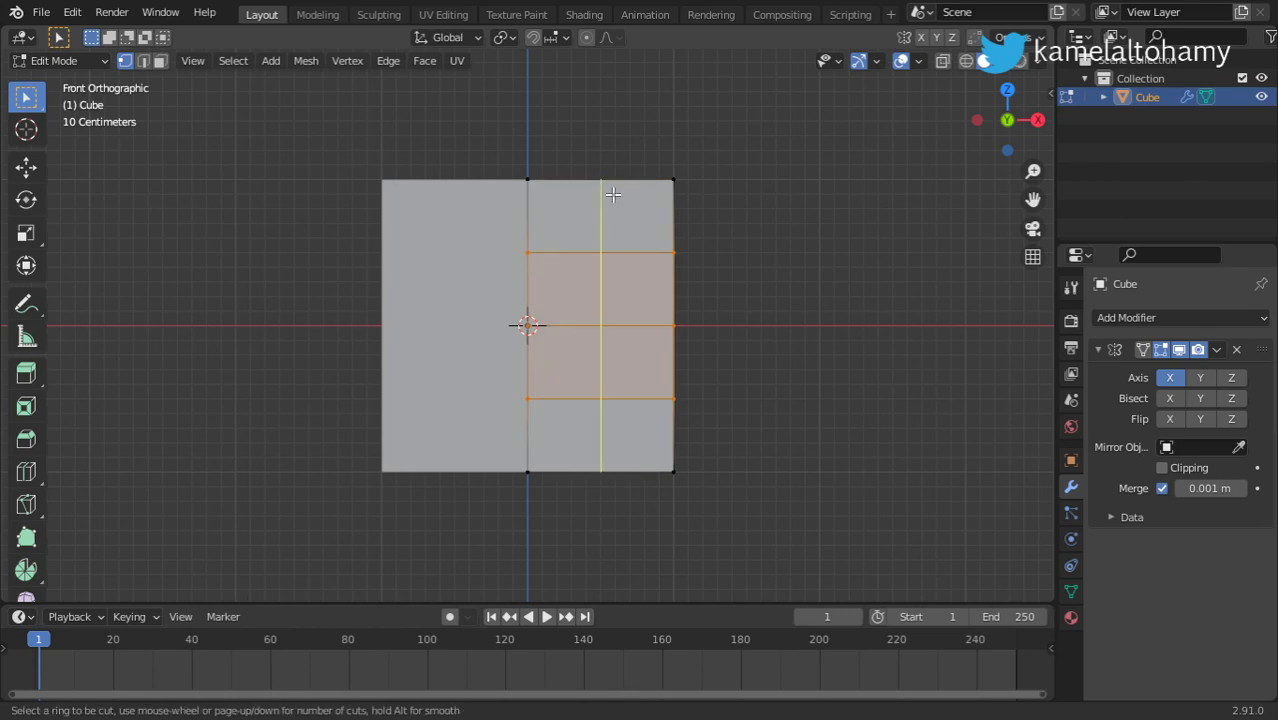
pyautogui.scroll(1, 613, 195)
pyautogui.click(613, 195)
pyautogui.rightClick(613, 195)
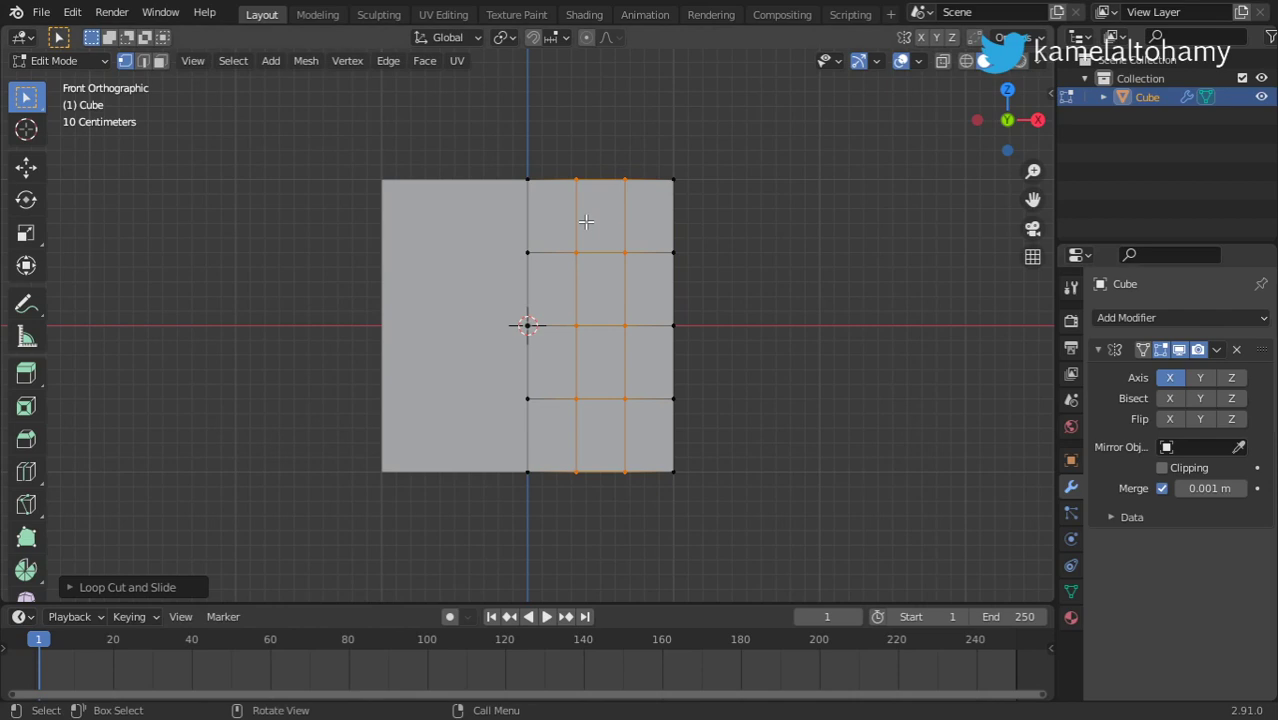
pyautogui.click(578, 186)
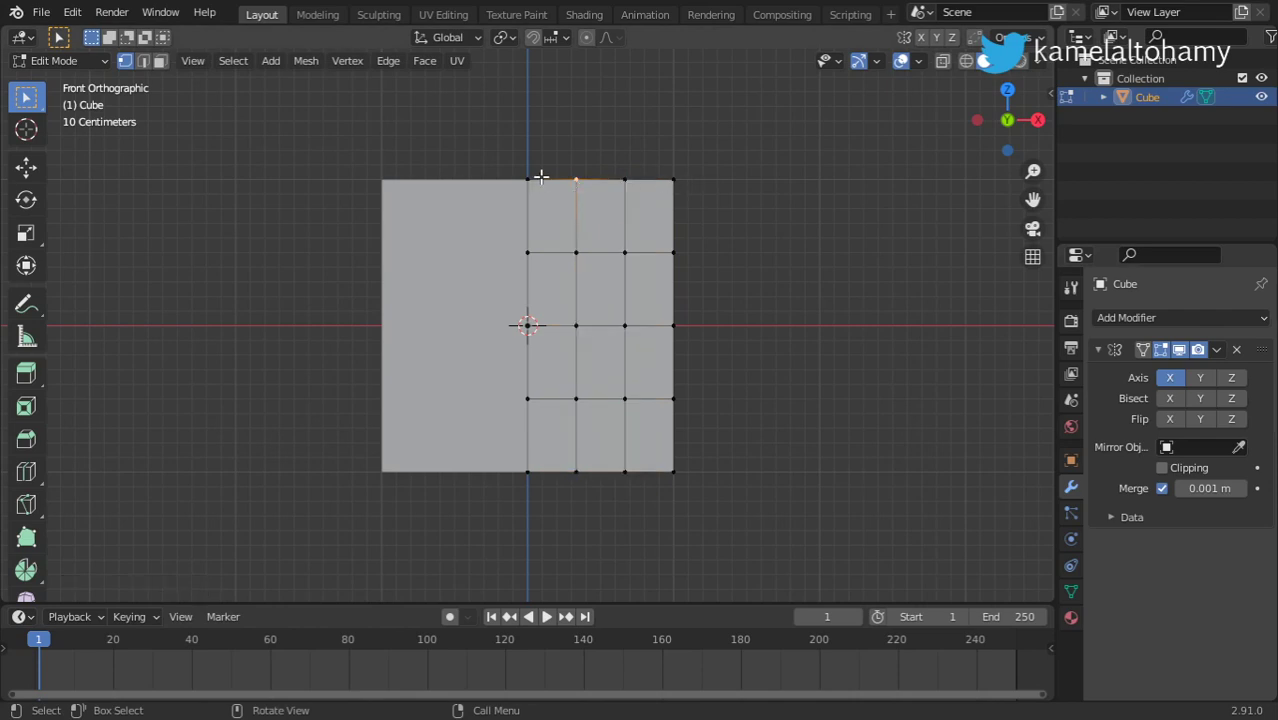
# Centre the mesh in view and try selecting the top edge loop, then clear the selection
pyautogui.scroll(2, 569, 180)
pyautogui.scroll(-1, 571, 180)
pyautogui.keyDown('shift'); pyautogui.moveTo(571, 180); pyautogui.dragTo(507, 209, button='middle'); pyautogui.keyUp('shift')
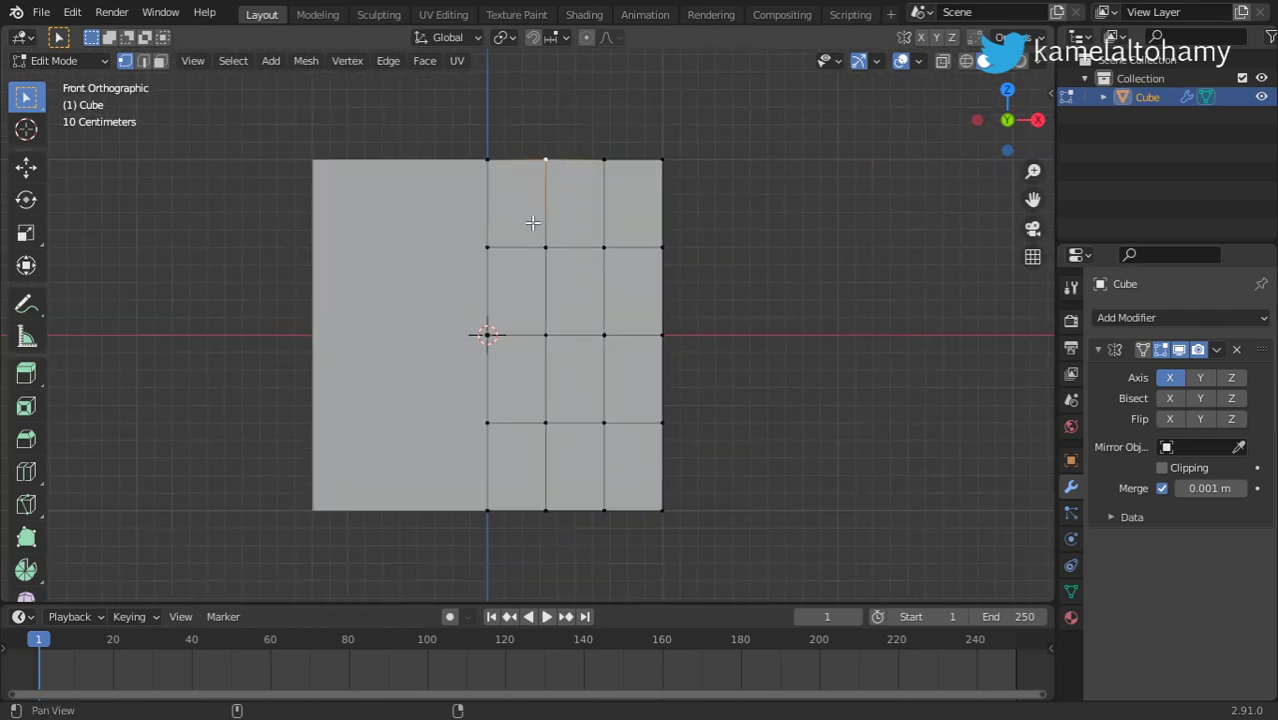
pyautogui.keyDown('alt'); pyautogui.click(452, 194); pyautogui.keyUp('alt')
pyautogui.keyDown('alt'); pyautogui.click(533, 178); pyautogui.keyUp('alt')
pyautogui.keyDown('alt'); pyautogui.click(521, 190); pyautogui.keyUp('alt')
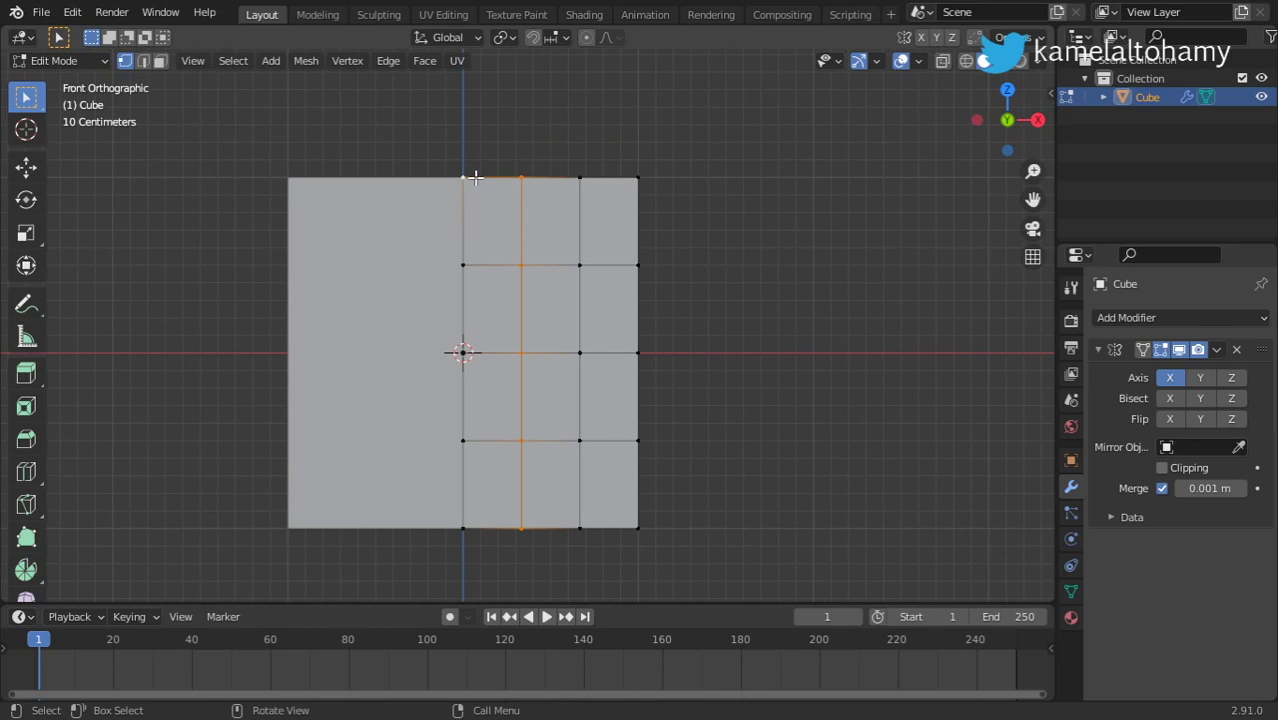
pyautogui.keyDown('alt'); pyautogui.click(522, 177); pyautogui.keyUp('alt')
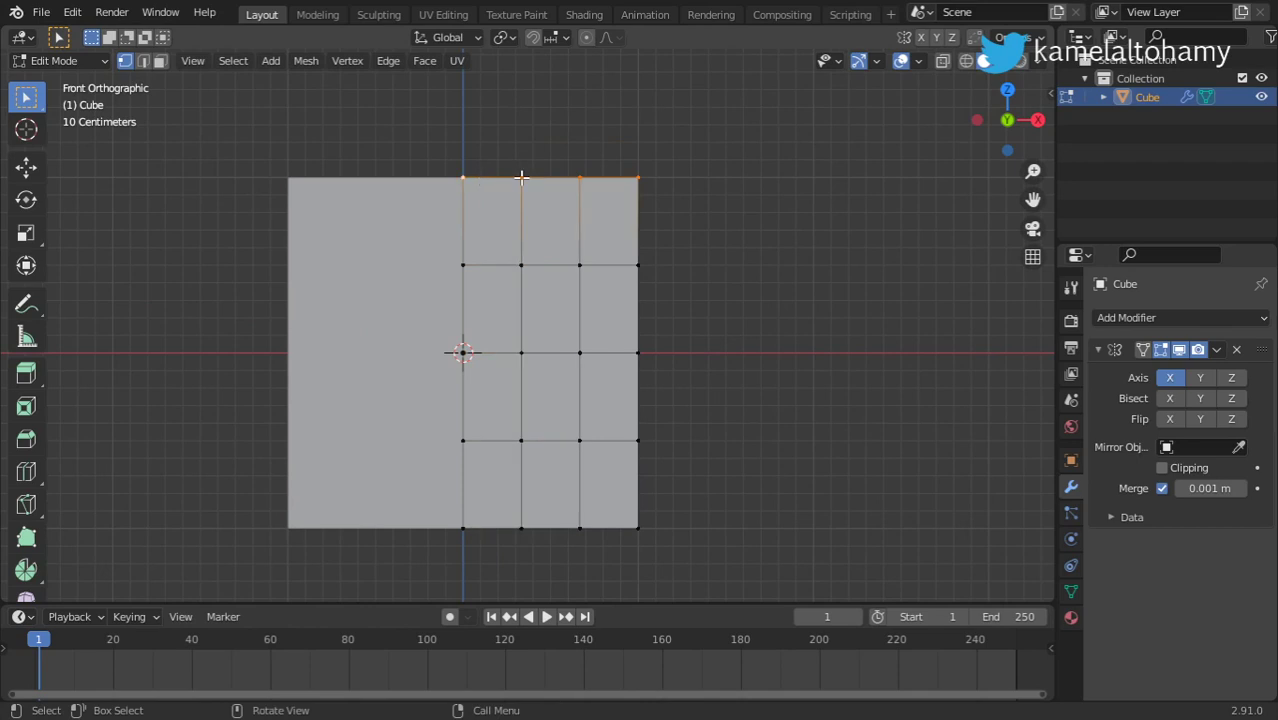
pyautogui.keyDown('alt'); pyautogui.click(521, 179); pyautogui.keyUp('alt')
pyautogui.keyDown('alt'); pyautogui.click(527, 177); pyautogui.keyUp('alt')
pyautogui.press('a')
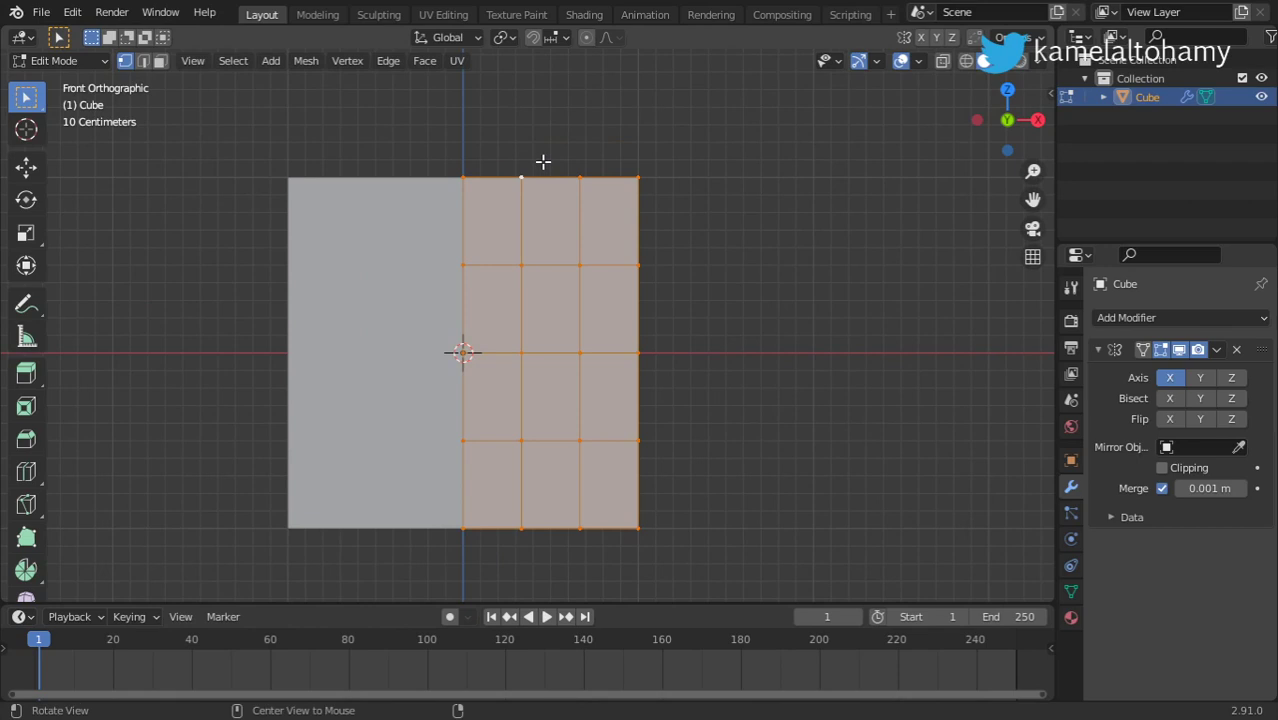
pyautogui.hotkey('alt', 'a')
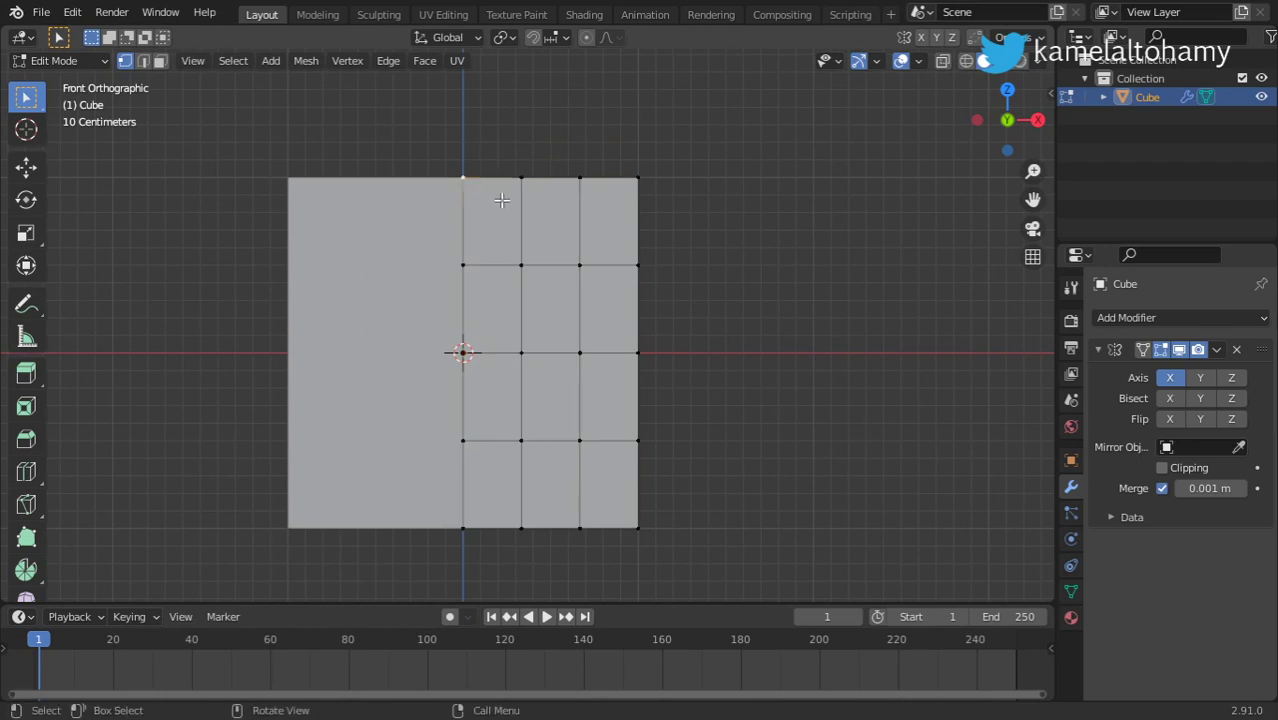
# Circle-select the top-middle edge and raise it about 0.15 m along Z
pyautogui.click(519, 176)
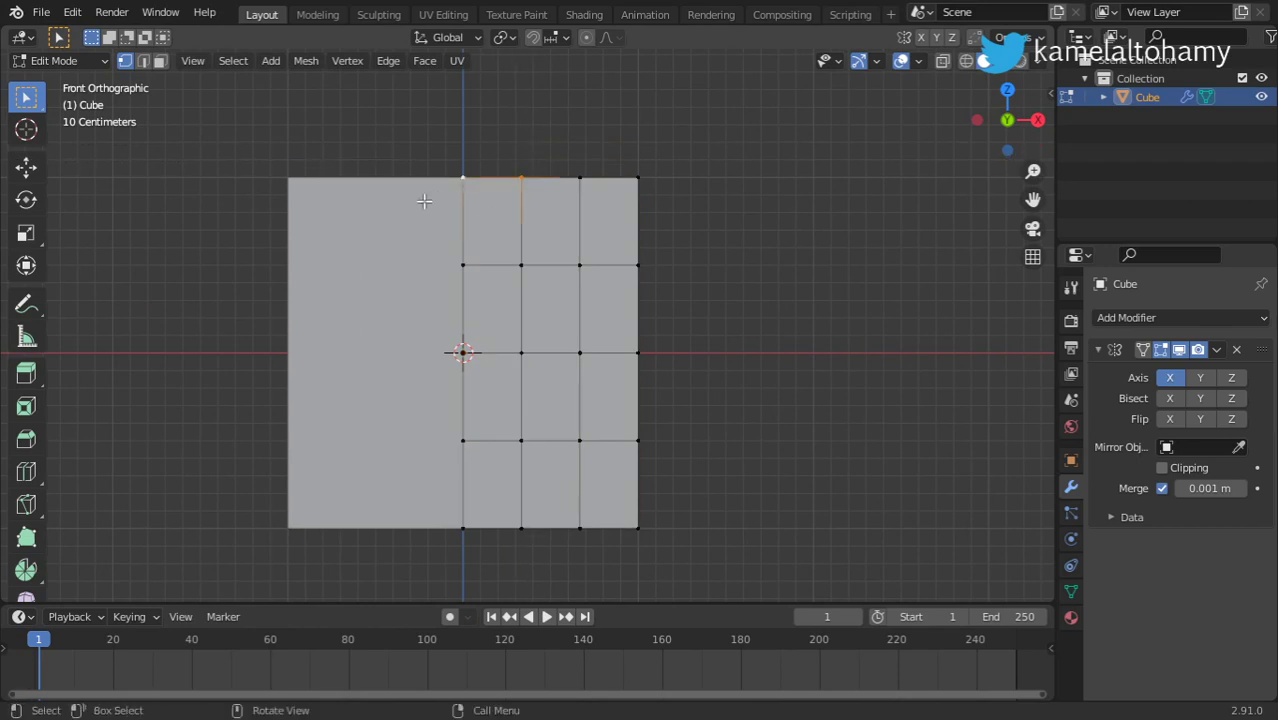
pyautogui.keyDown('shift'); pyautogui.click(521, 178); pyautogui.keyUp('shift')
pyautogui.press('h')
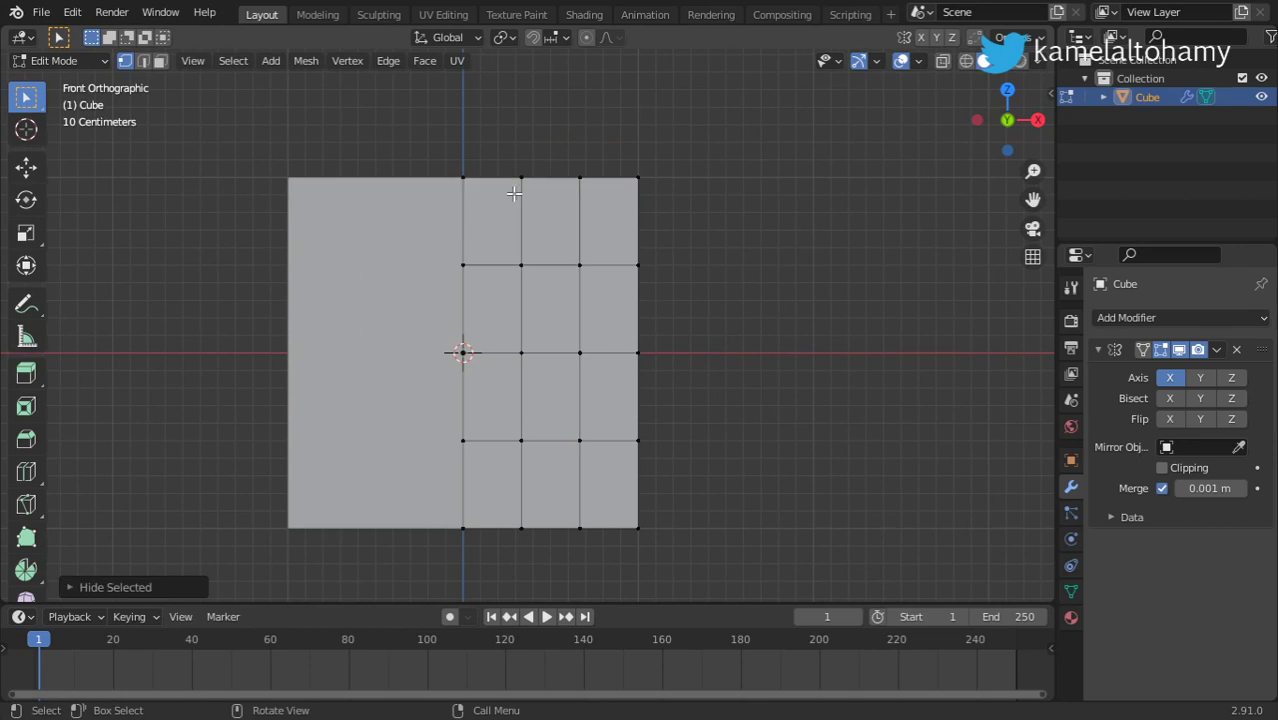
pyautogui.click(522, 179)
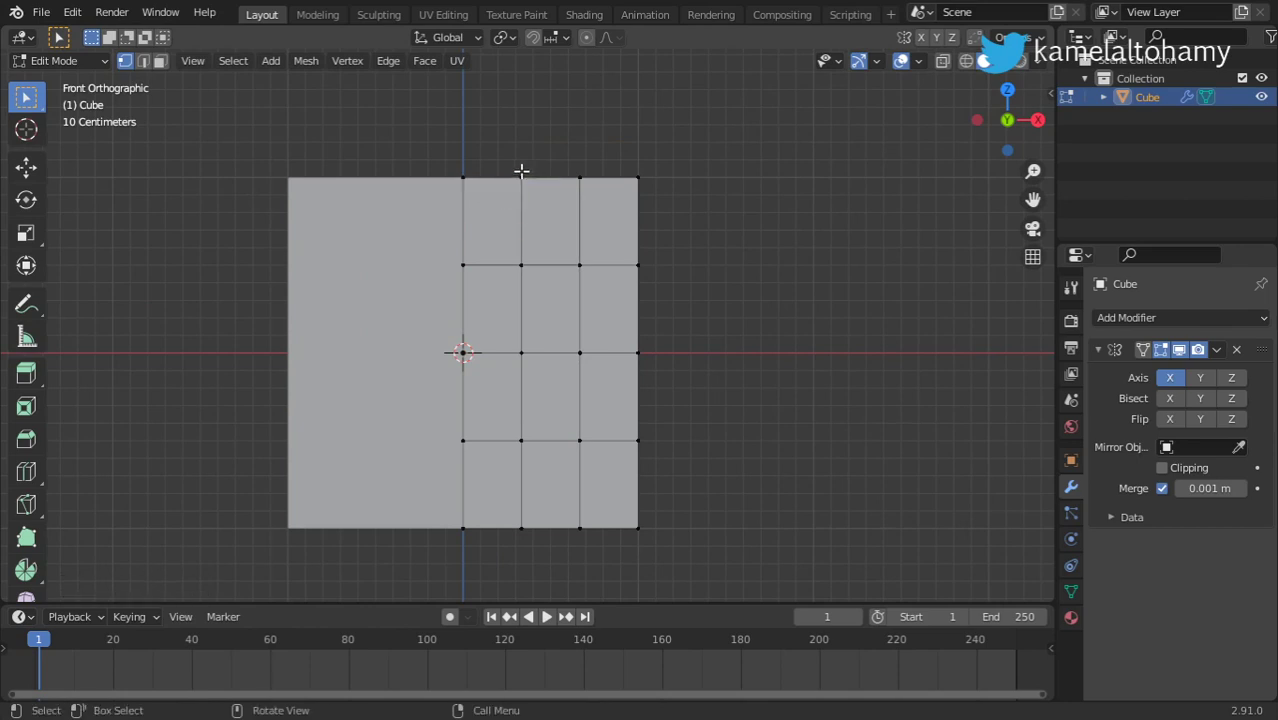
pyautogui.press('c')
pyautogui.moveTo(522, 172); pyautogui.dragTo(426, 182)
pyautogui.rightClick(630, 170)
pyautogui.press('g')
pyautogui.press('z')
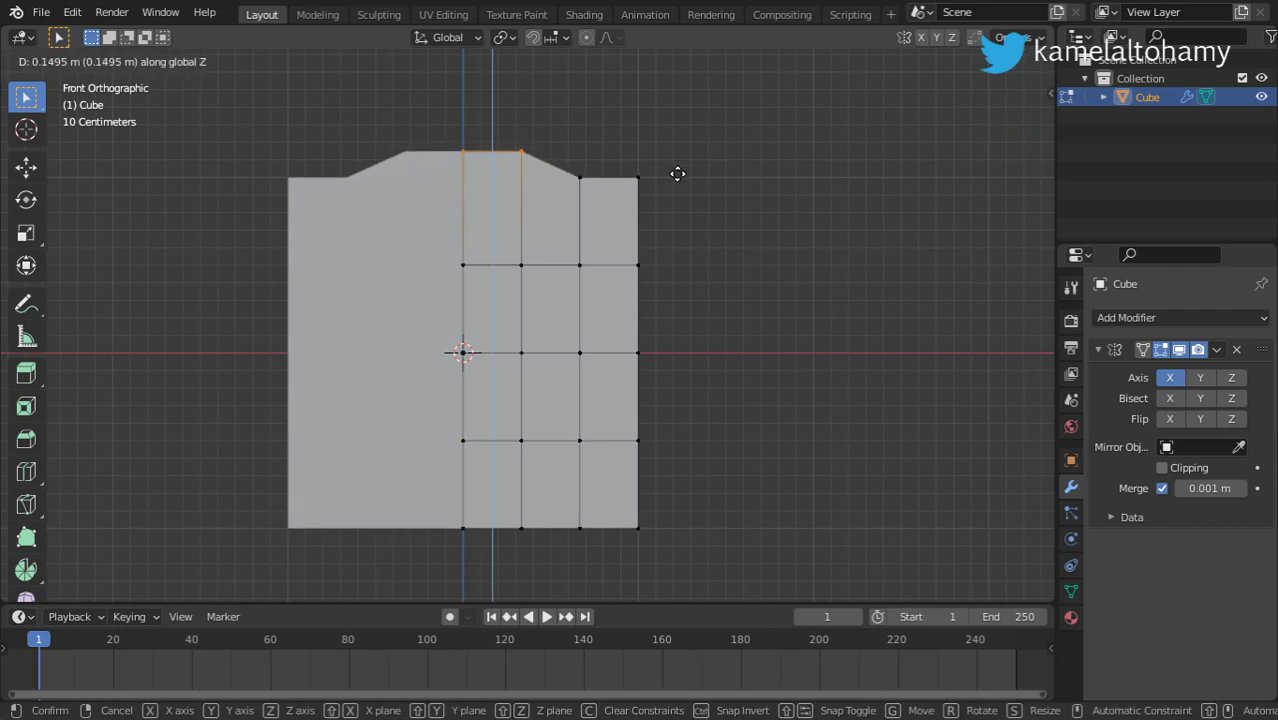
pyautogui.click(678, 174)
# Lower the top-right corner vertex about 0.16 m along Z and orbit to check the shape
pyautogui.click(639, 178)
pyautogui.press('g')
pyautogui.press('z')
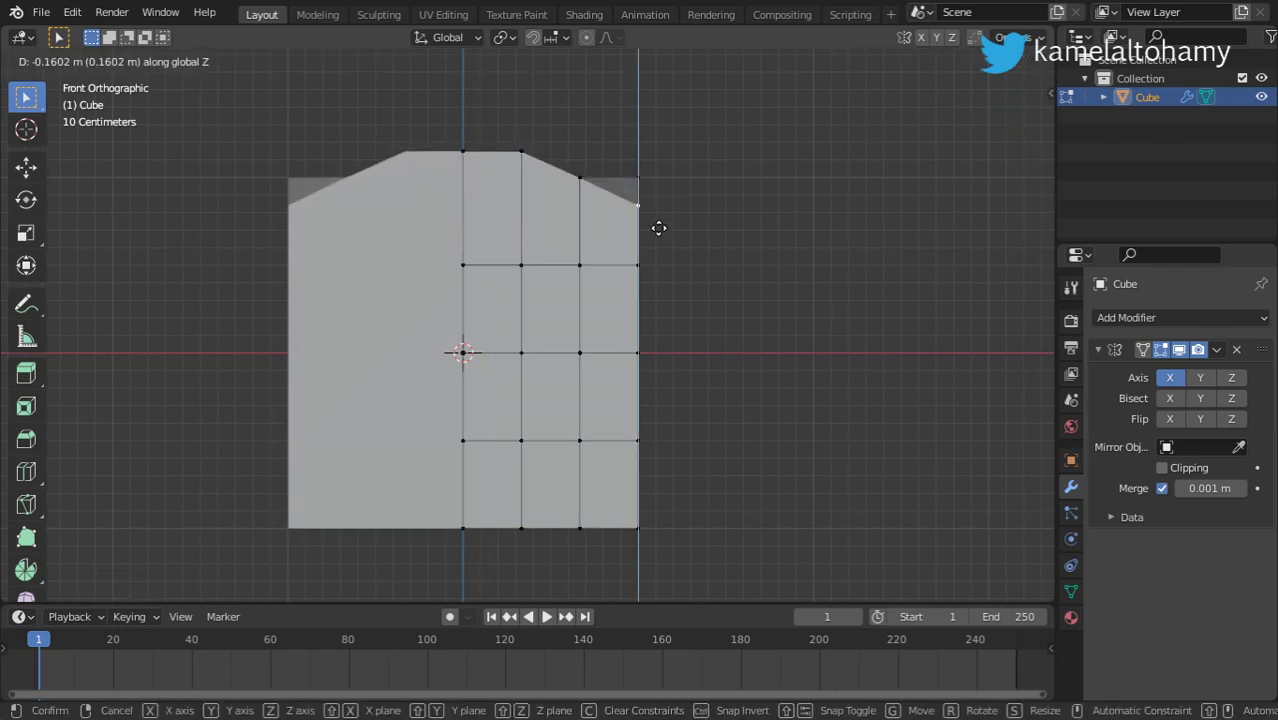
pyautogui.click(658, 228)
pyautogui.moveTo(659, 225)
pyautogui.mouseDown(button='middle')
pyautogui.moveTo(504, 279)
pyautogui.moveTo(521, 271)
pyautogui.mouseUp(button='middle')
# Delete the cube and add a plane rotated 90° on X to face front
pyautogui.press('KP_1')
pyautogui.press('Tab')
pyautogui.press('Delete')
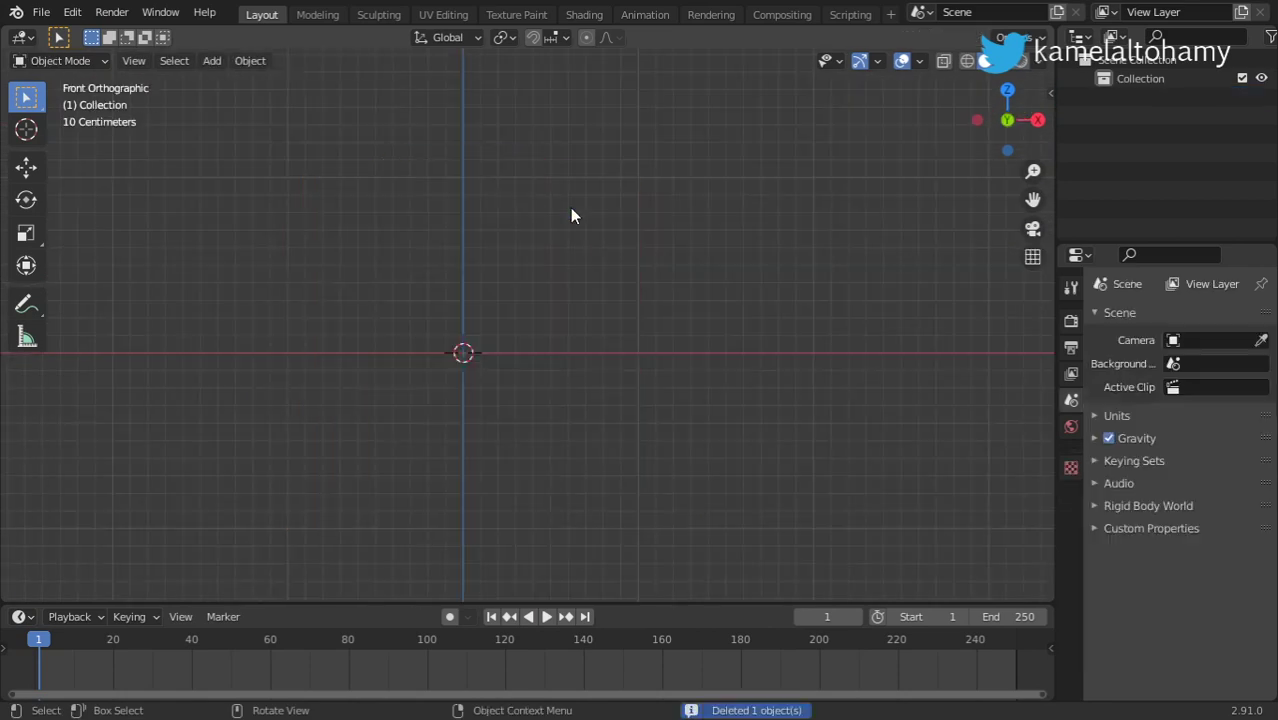
pyautogui.hotkey('shift', 'a')
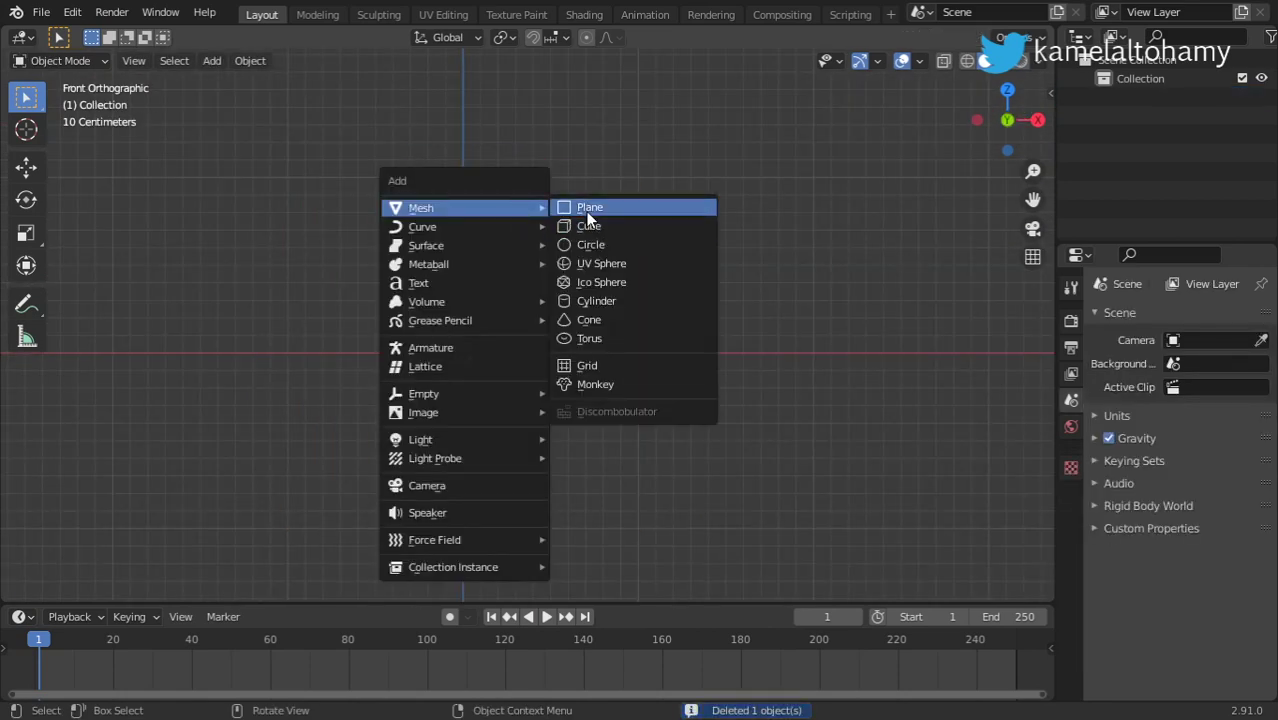
pyautogui.click(580, 208)
pyautogui.write('rx')
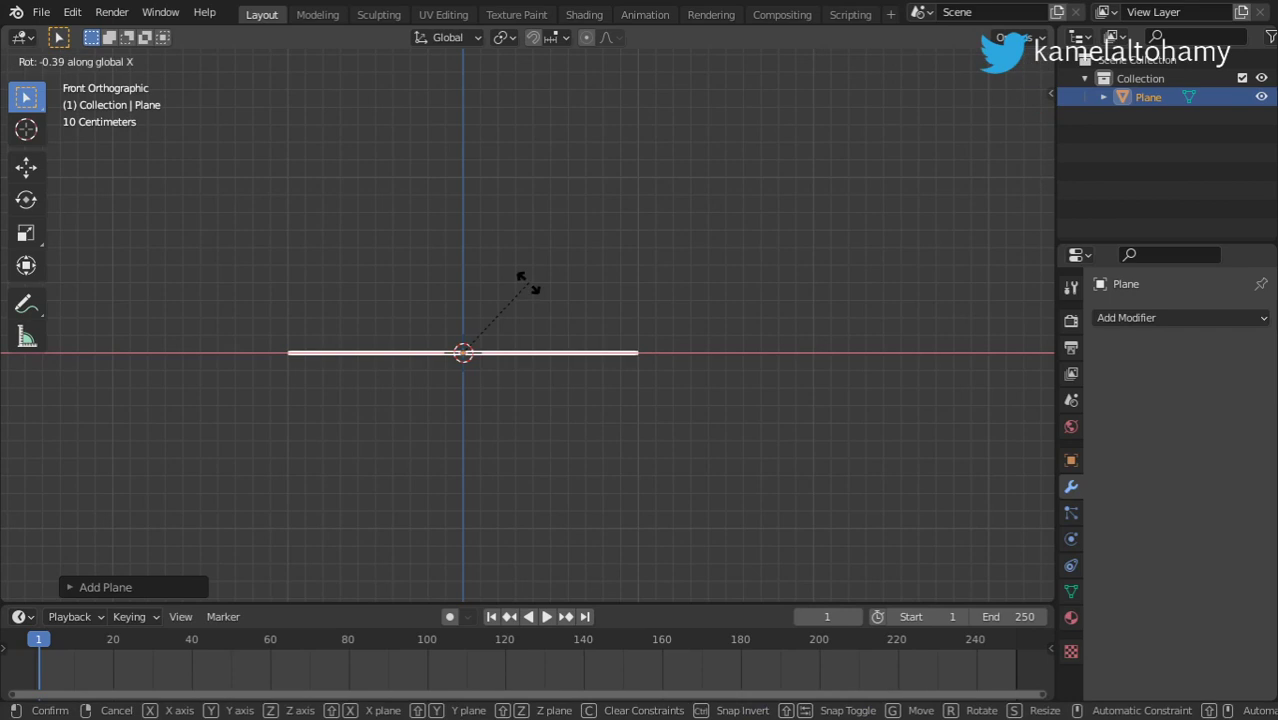
pyautogui.write('90')
pyautogui.press('Return')
# Loop-cut the plane down its centre and delete the left half's vertices
pyautogui.press('Tab')
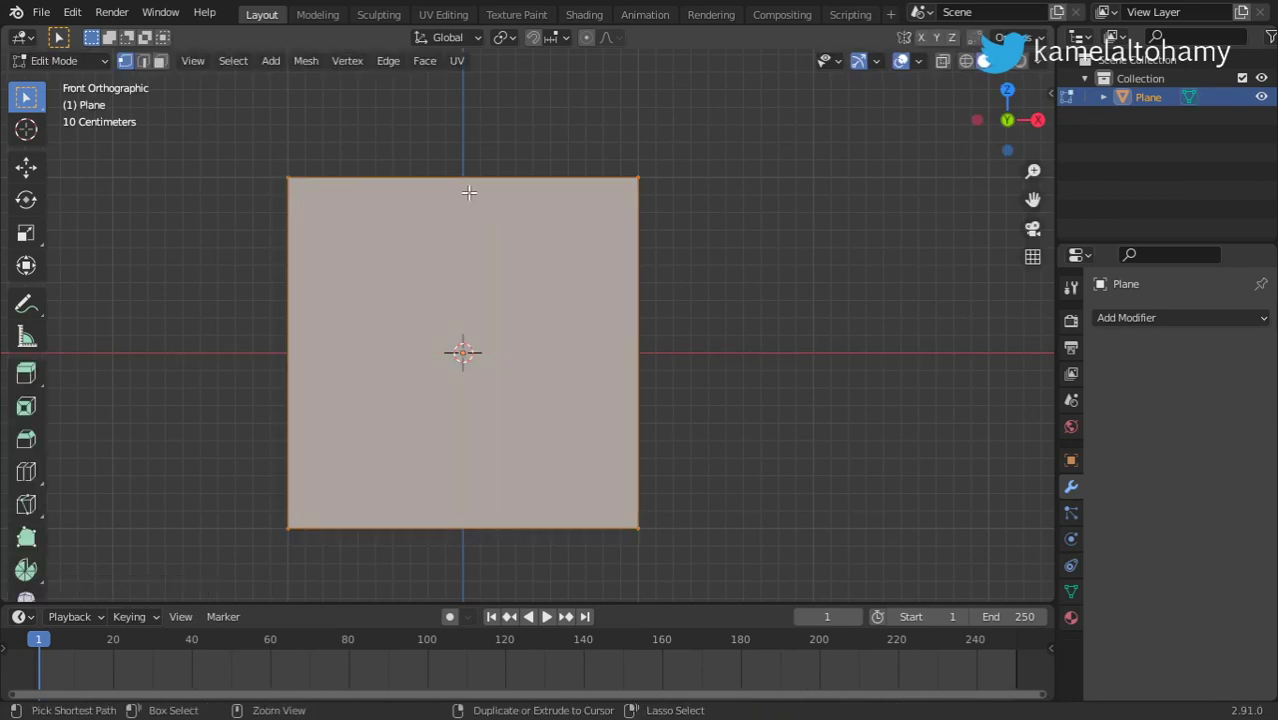
pyautogui.hotkey('ctrl', 'r')
pyautogui.click(462, 190)
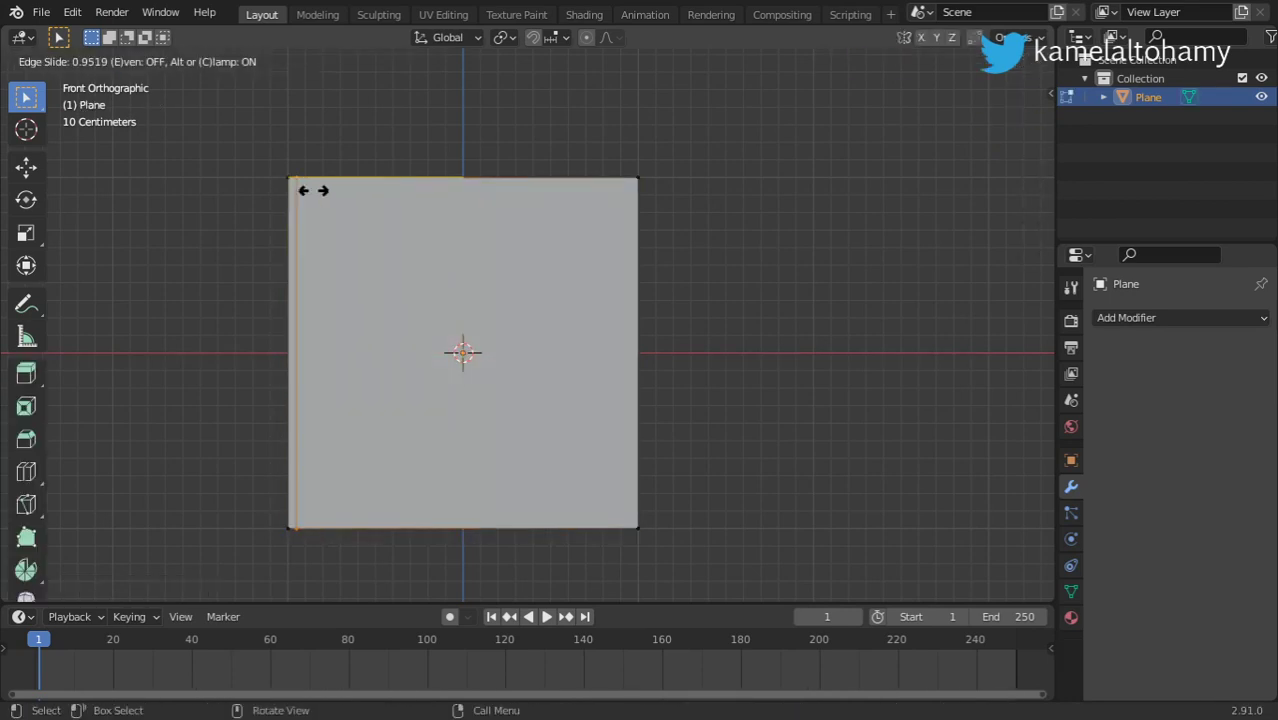
pyautogui.rightClick(308, 193)
pyautogui.keyDown('shift'); pyautogui.click(302, 510); pyautogui.keyUp('shift')
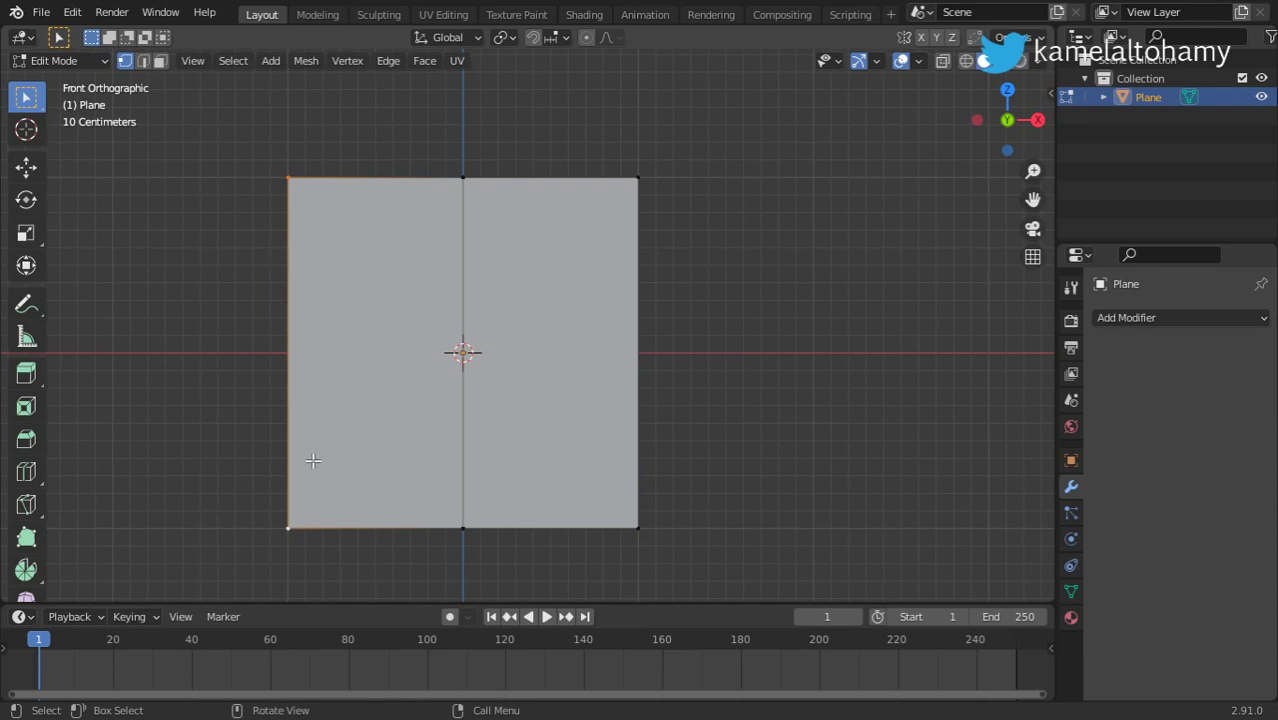
pyautogui.press('x')
pyautogui.click(352, 358)
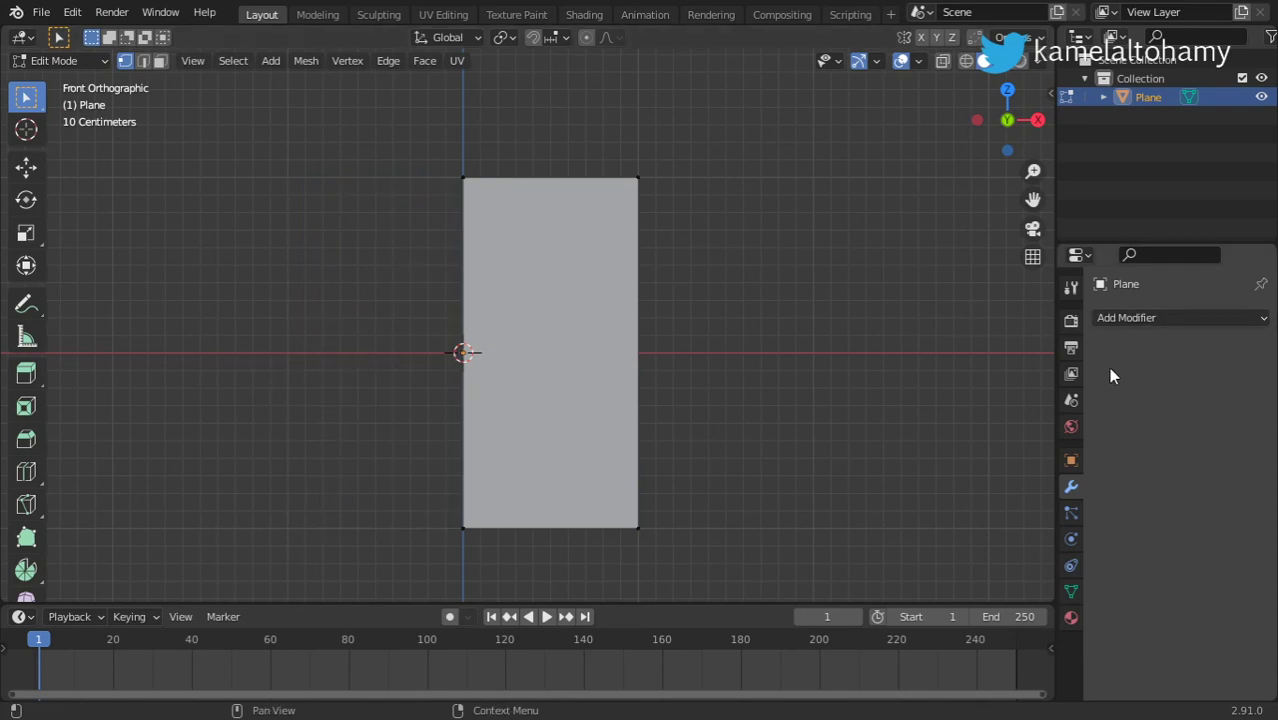
pyautogui.click(1148, 319)
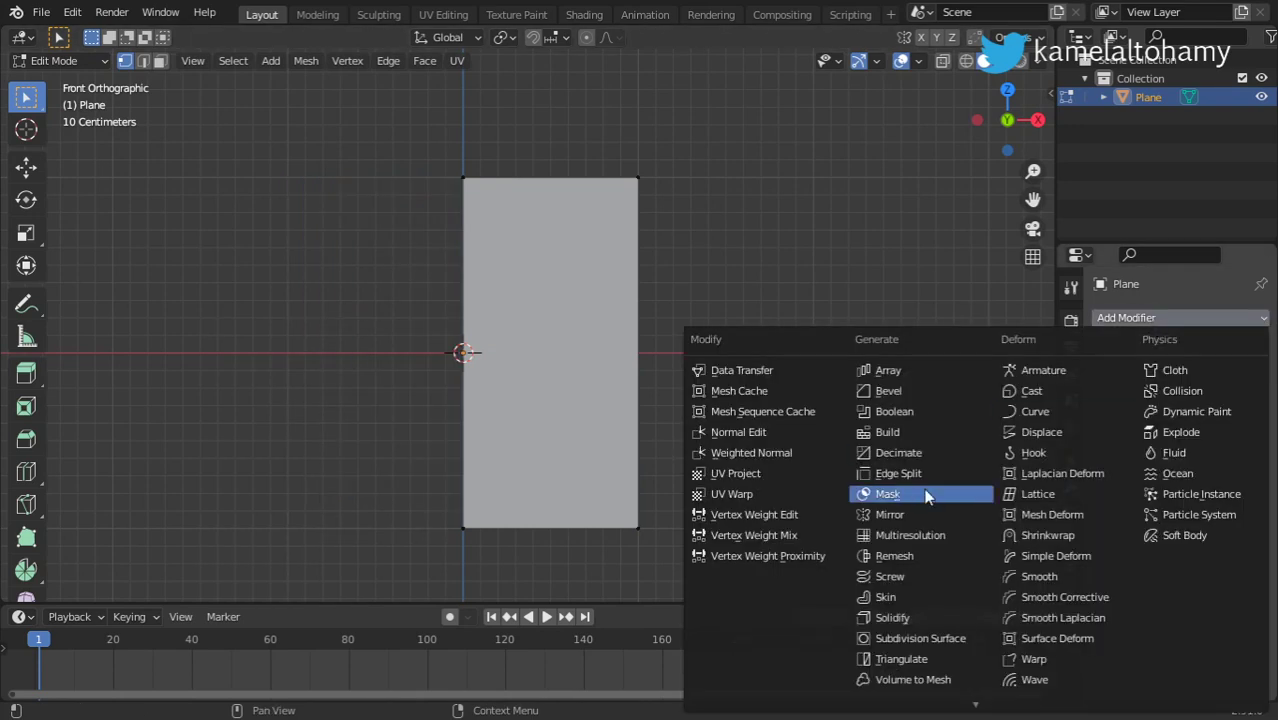
# Mirror the half plane and cut it with two vertical and three horizontal evenly spaced loops
pyautogui.click(852, 494)
pyautogui.hotkey('ctrl', 'r')
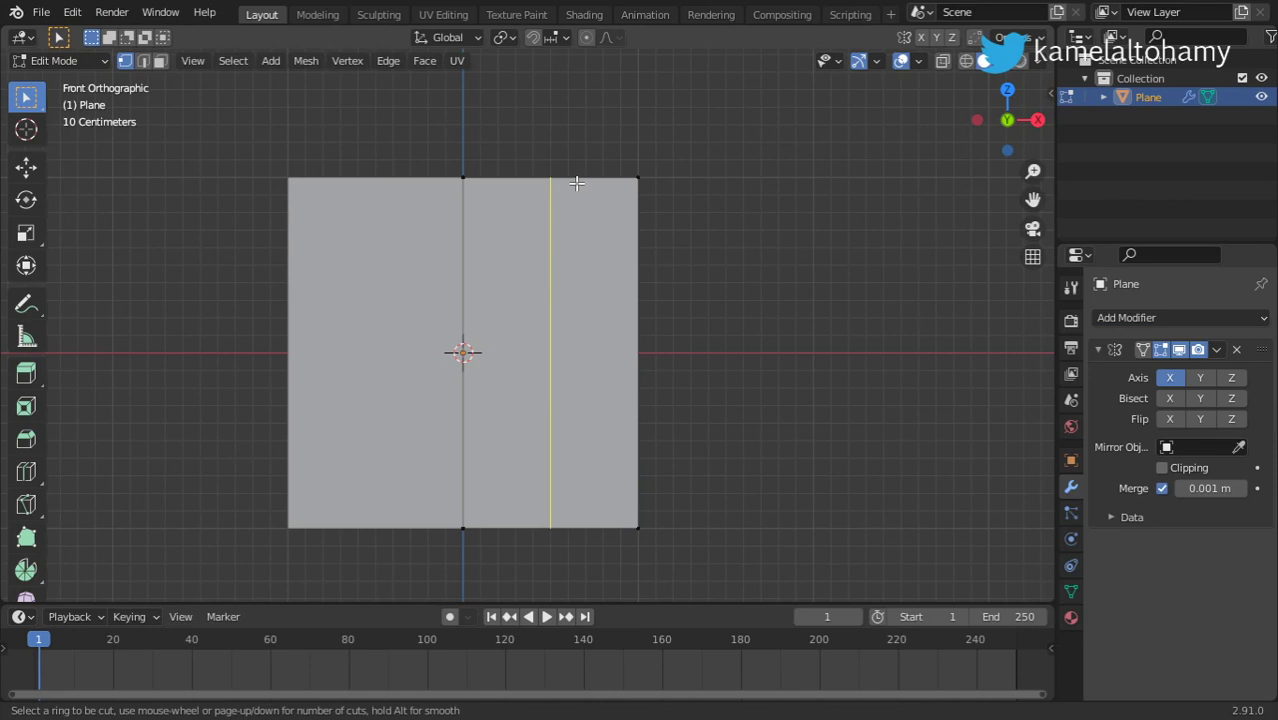
pyautogui.scroll(1, 577, 184)
pyautogui.click(579, 185)
pyautogui.rightClick(579, 185)
pyautogui.hotkey('ctrl', 'r')
pyautogui.scroll(2, 594, 306)
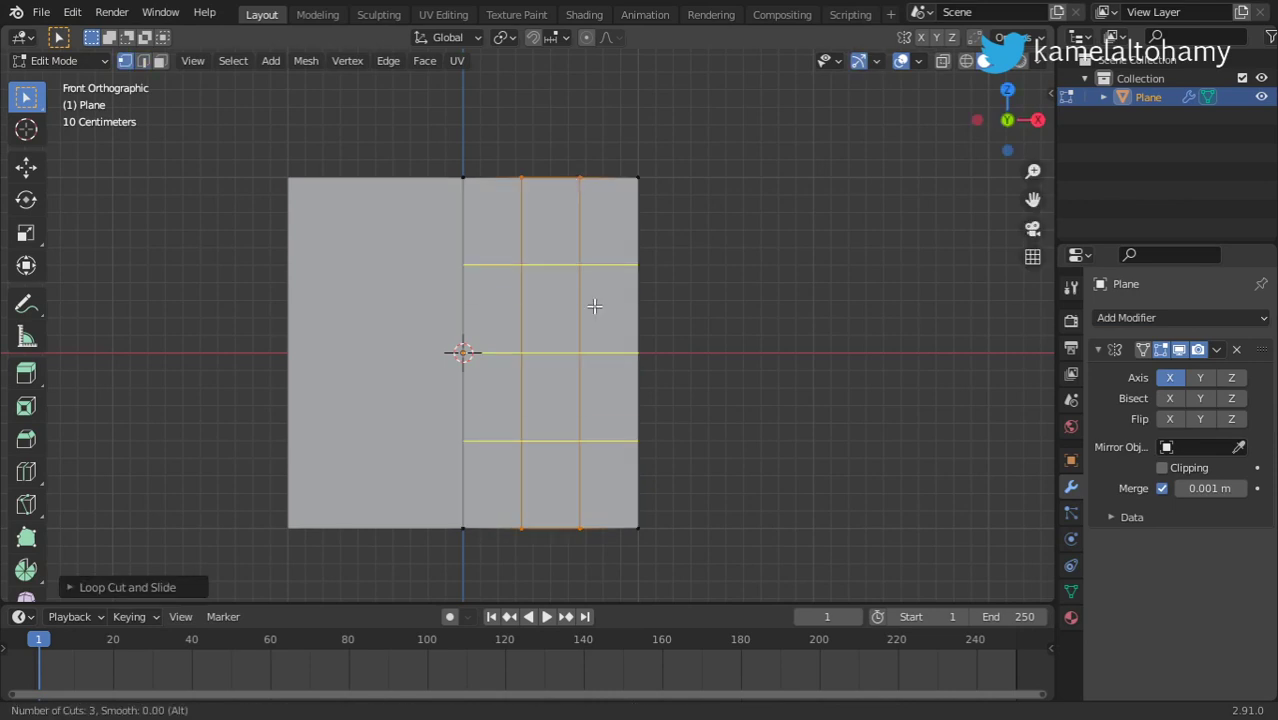
pyautogui.click(594, 306)
pyautogui.rightClick(594, 306)
# Raise the top edge and lower the top-right corner vertex to round the top
pyautogui.click(579, 179)
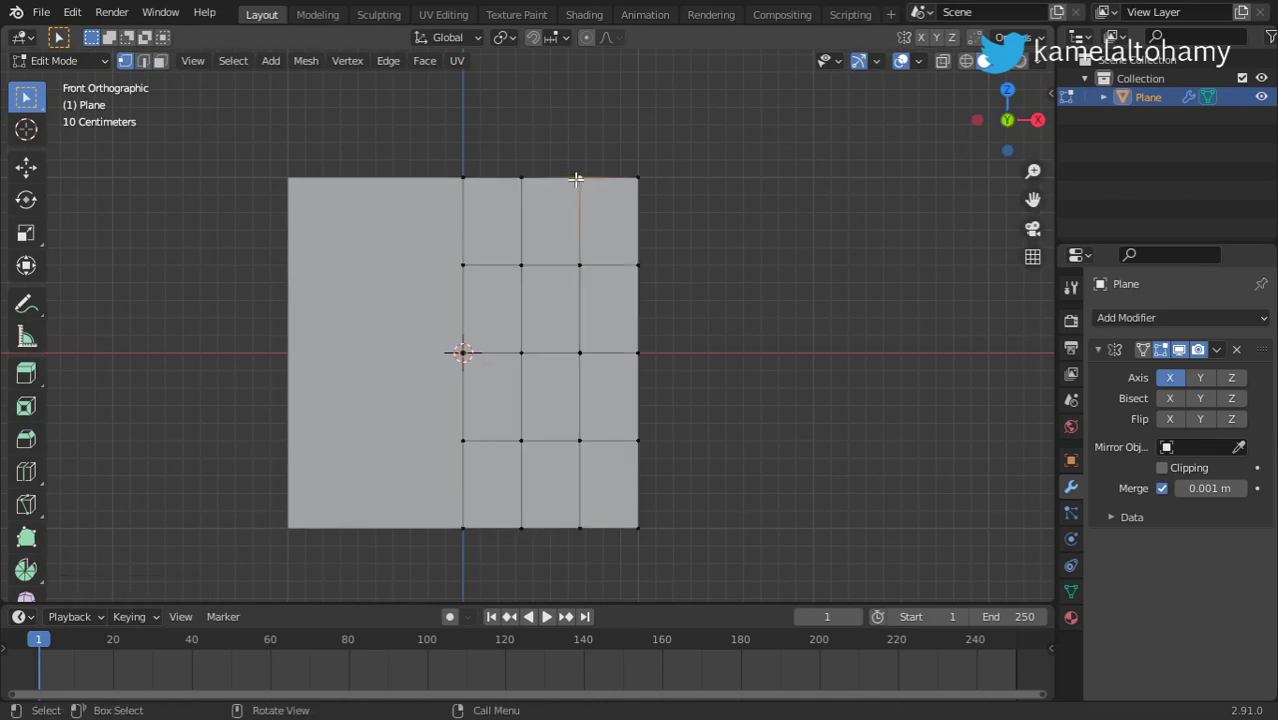
pyautogui.click(520, 178)
pyautogui.keyDown('shift'); pyautogui.click(464, 178); pyautogui.keyUp('shift')
pyautogui.press('g')
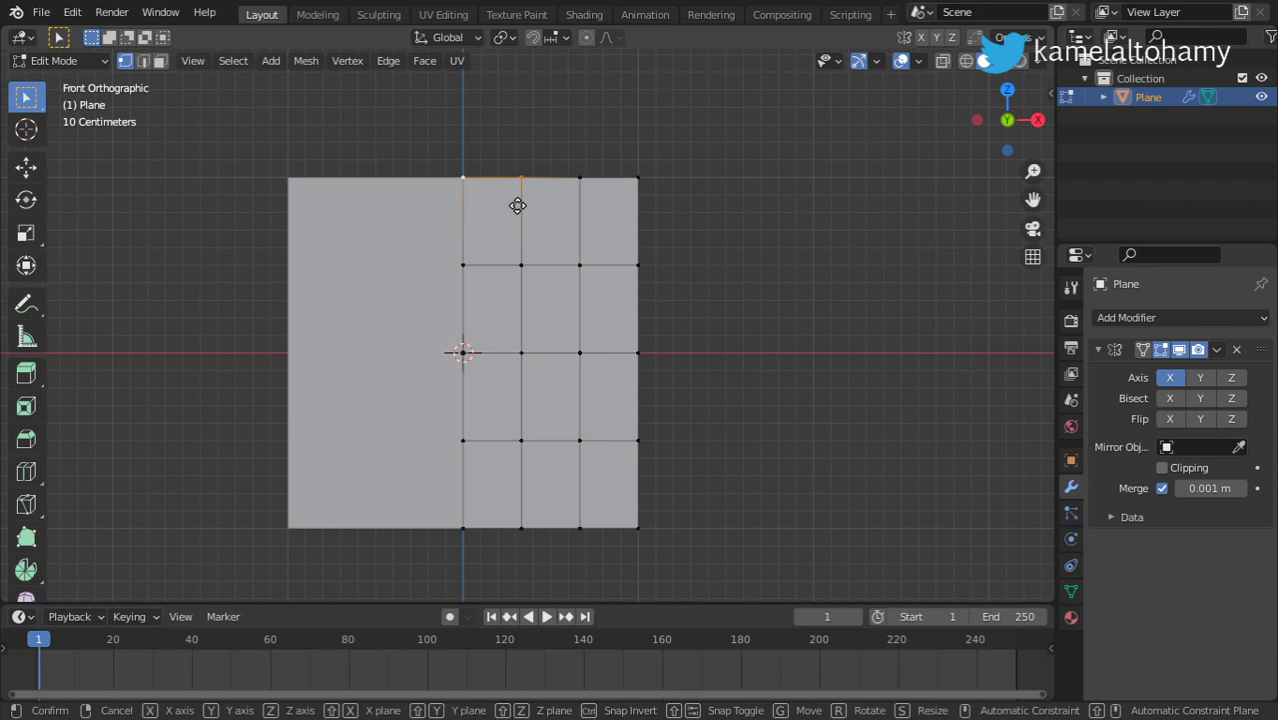
pyautogui.press('z')
pyautogui.click(524, 183)
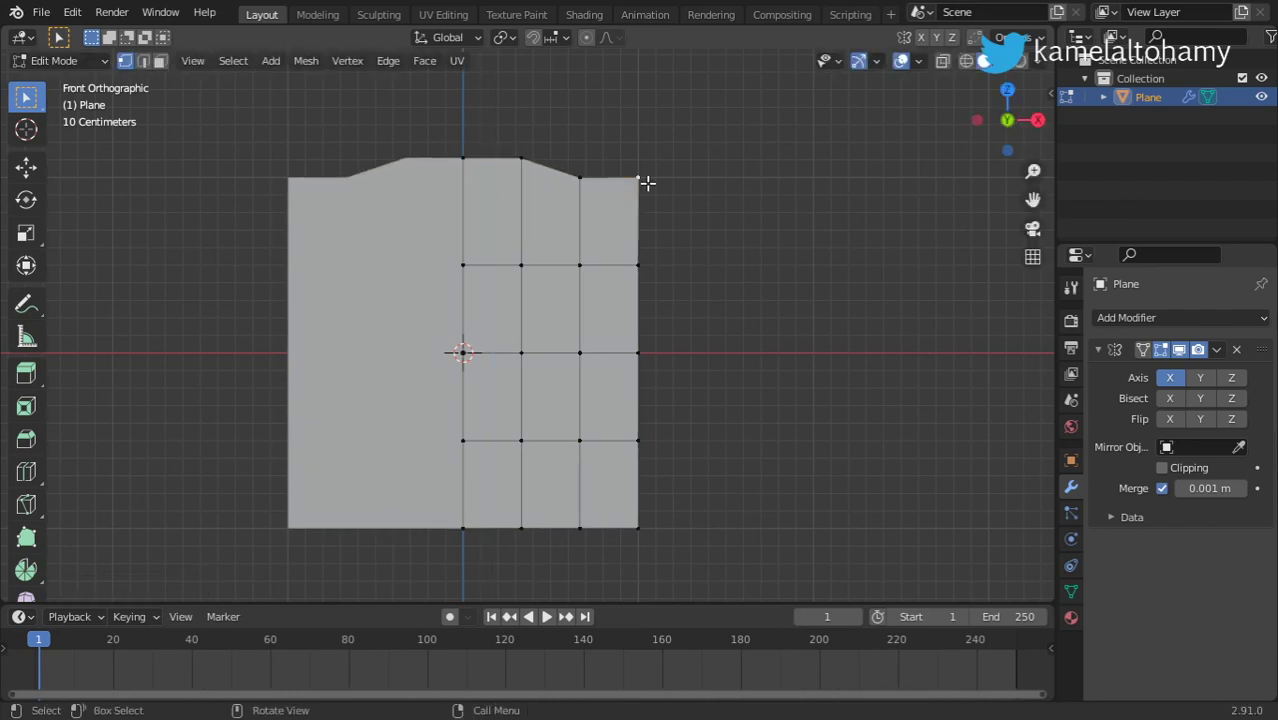
pyautogui.click(647, 183)
pyautogui.press('g')
pyautogui.press('z')
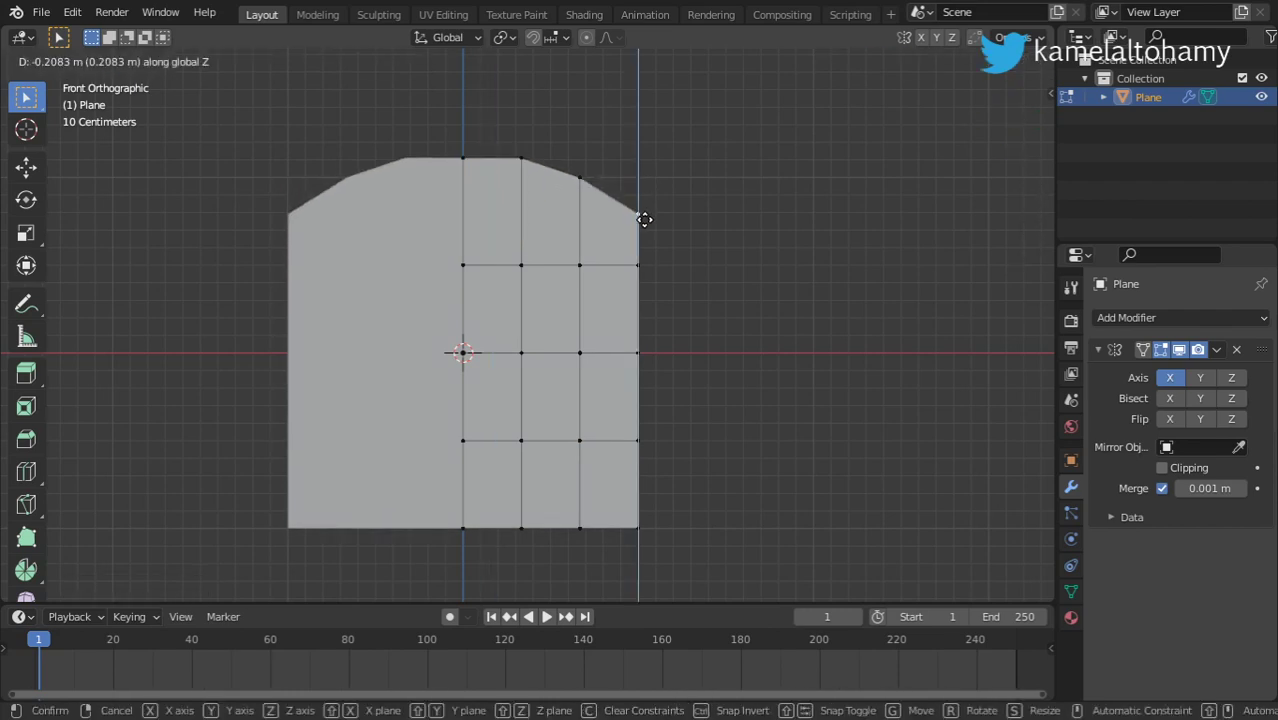
pyautogui.click(644, 219)
# Raise the bottom-row vertices and tuck the bottom-right corner up and inward
pyautogui.click(645, 529)
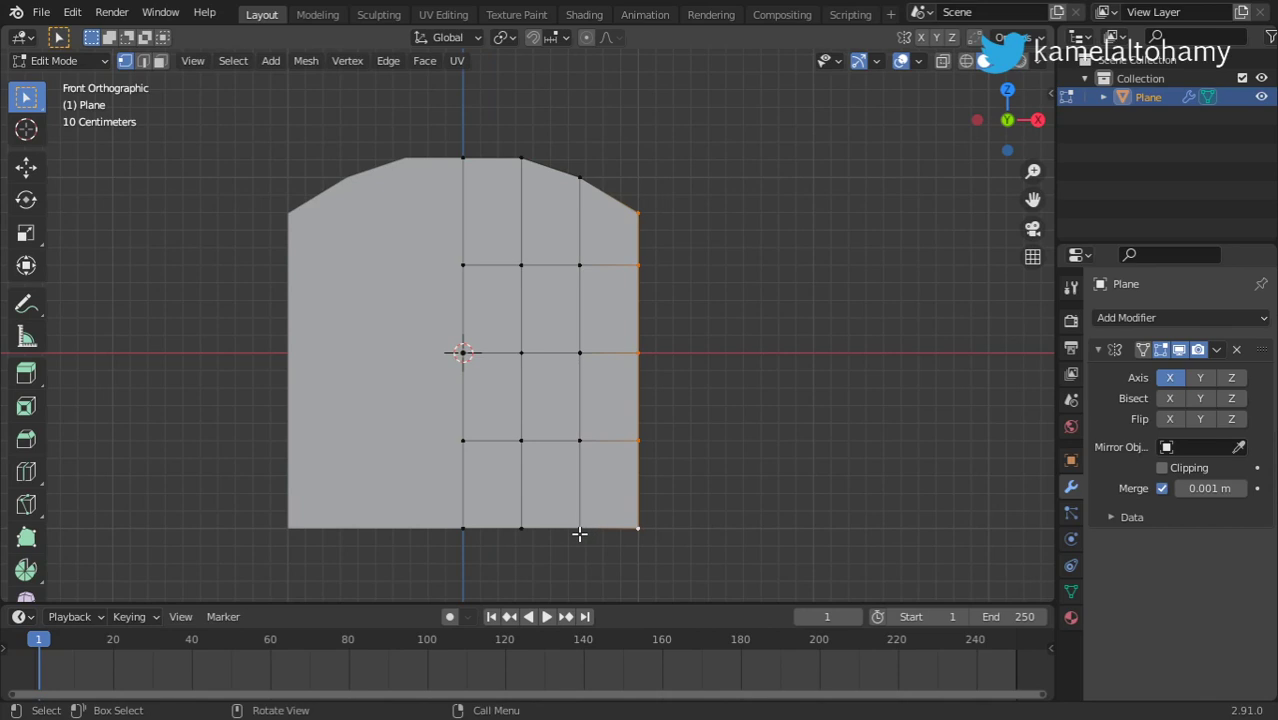
pyautogui.click(580, 530)
pyautogui.keyDown('shift'); pyautogui.click(523, 530); pyautogui.keyUp('shift')
pyautogui.press('g')
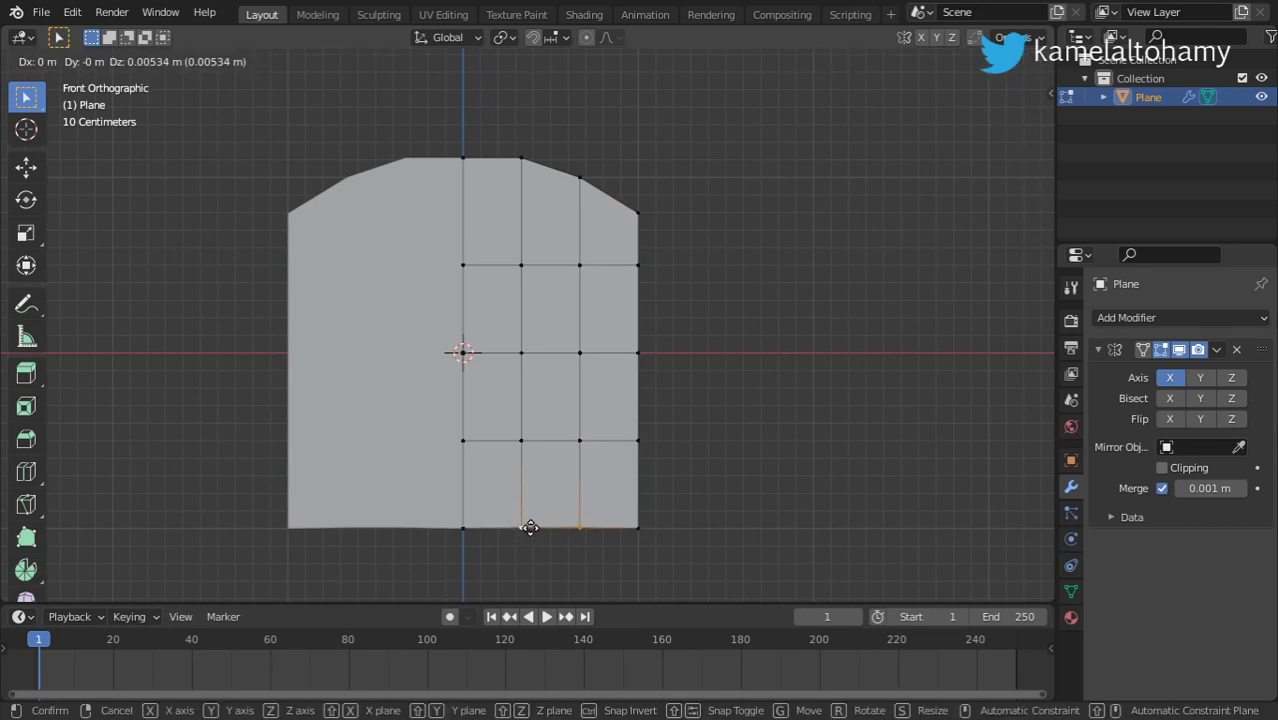
pyautogui.press('z')
pyautogui.click(540, 514)
pyautogui.click(648, 526)
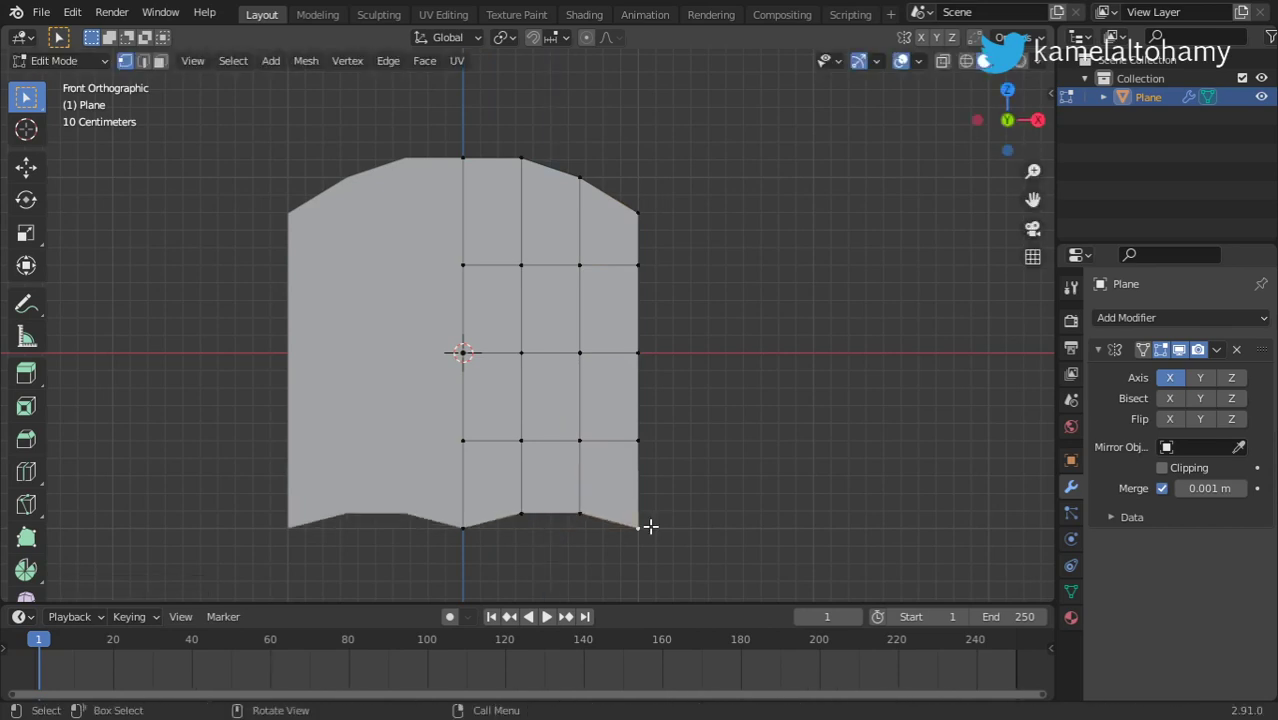
pyautogui.press('g')
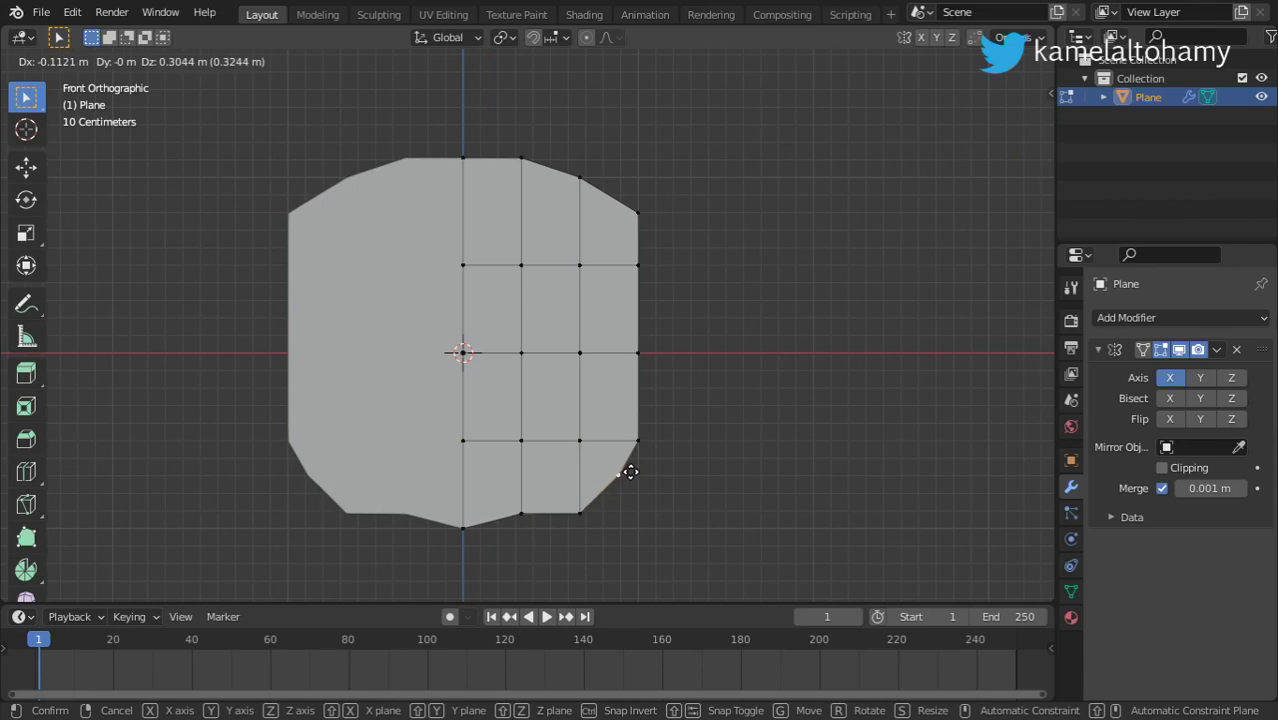
pyautogui.click(625, 468)
# Reposition the bottom-centre vertex, finally pulling it slightly lower
pyautogui.click(465, 527)
pyautogui.press('g')
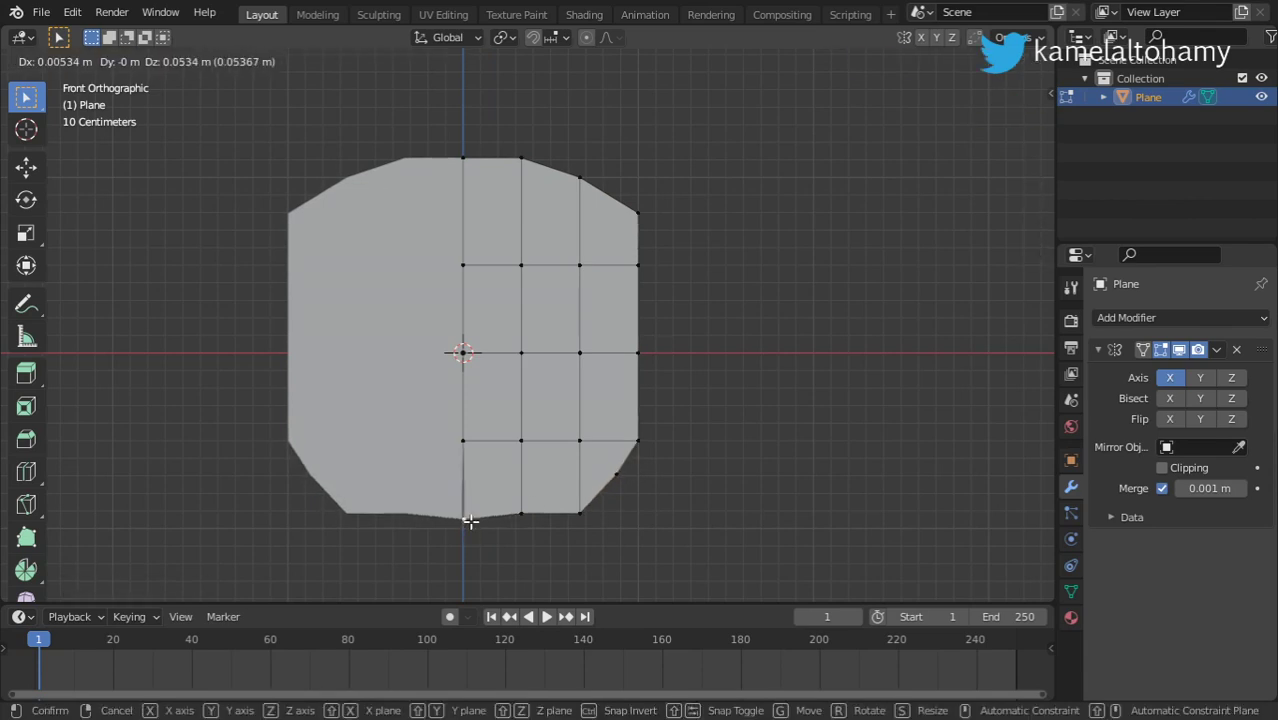
pyautogui.click(480, 519)
pyautogui.press('g')
pyautogui.click(484, 530)
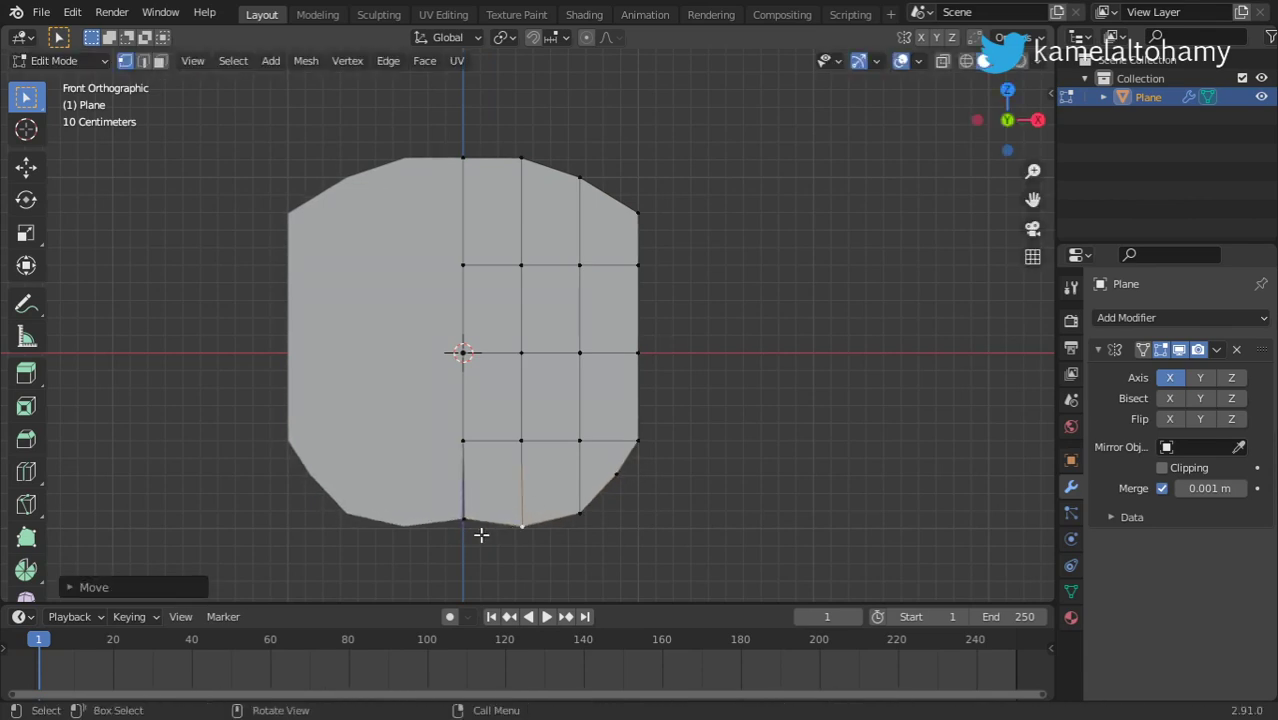
pyautogui.press('g')
pyautogui.click(480, 546)
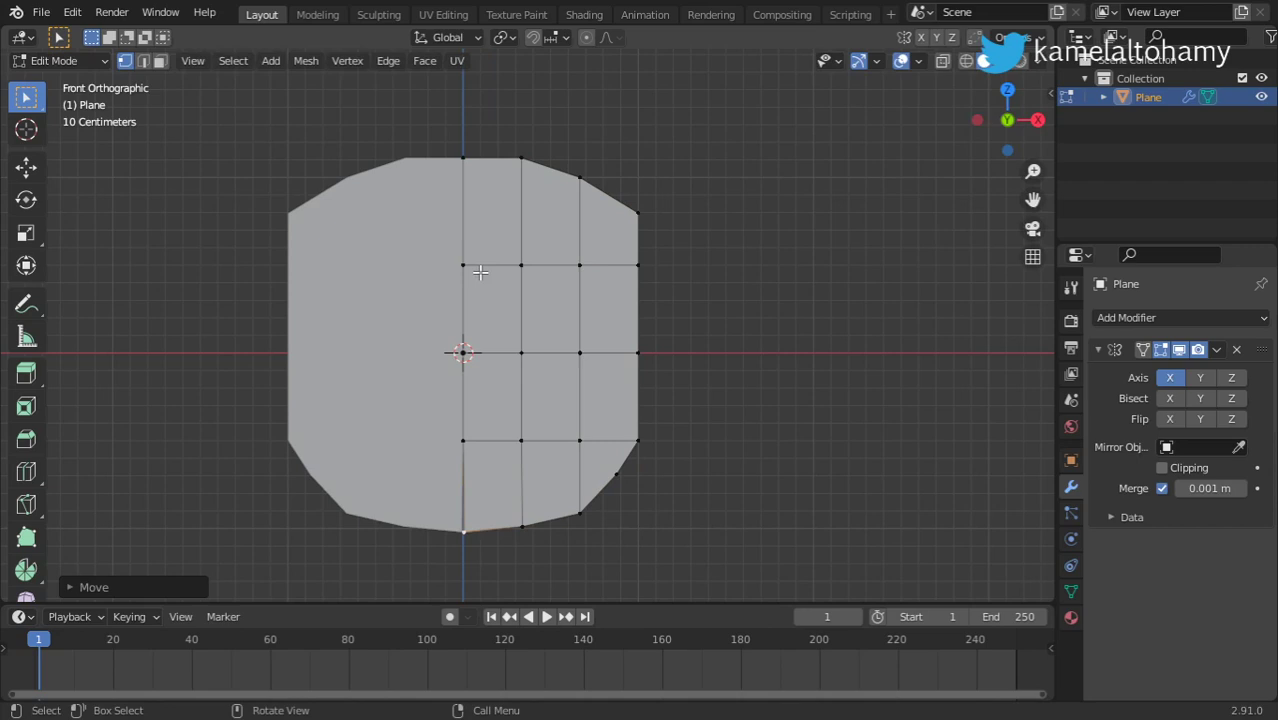
# Adjust the top-centre vertex height and raise the bottom-centre vertex into a chin notch
pyautogui.click(441, 156)
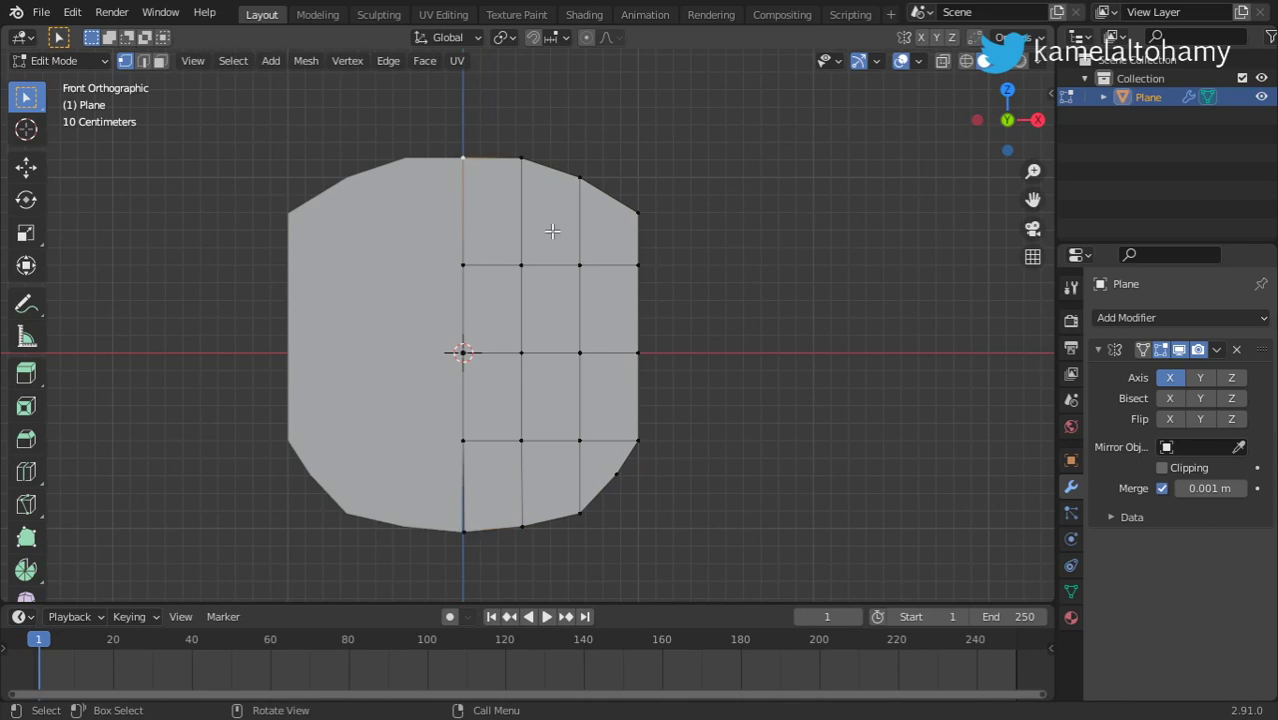
pyautogui.press('g')
pyautogui.press('z')
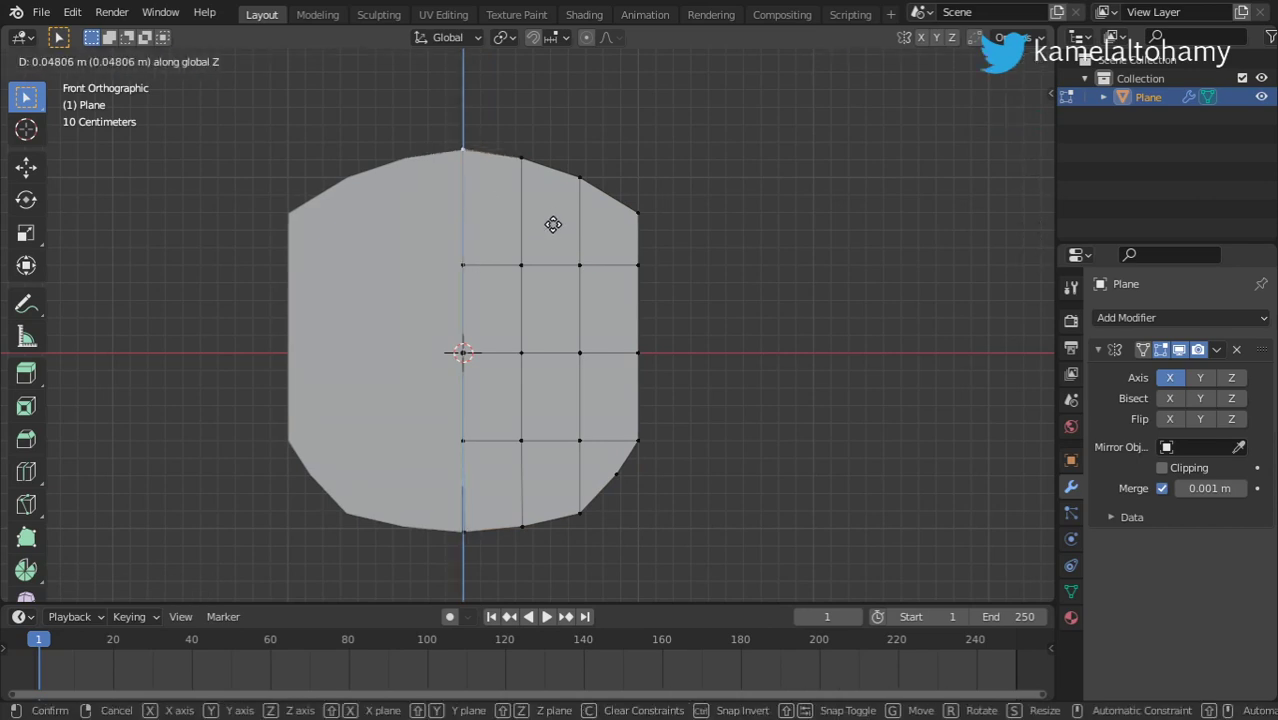
pyautogui.click(557, 246)
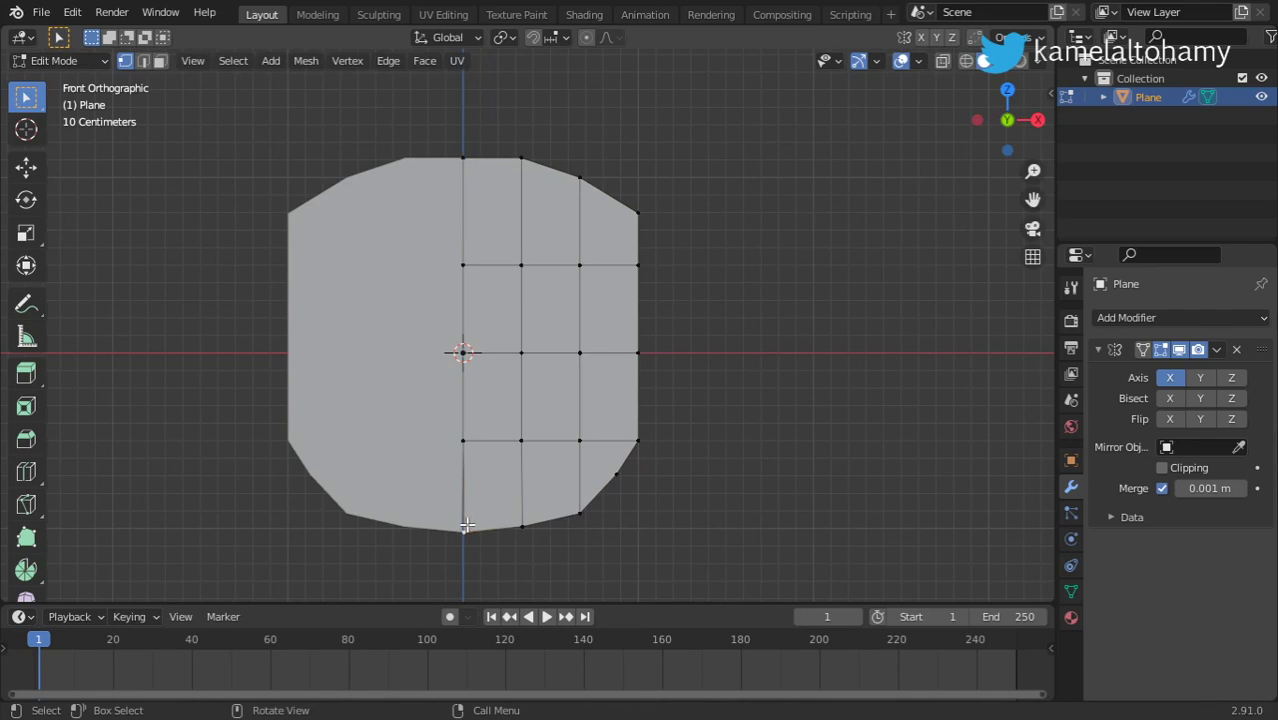
pyautogui.press('g')
pyautogui.press('z')
pyautogui.click(470, 491)
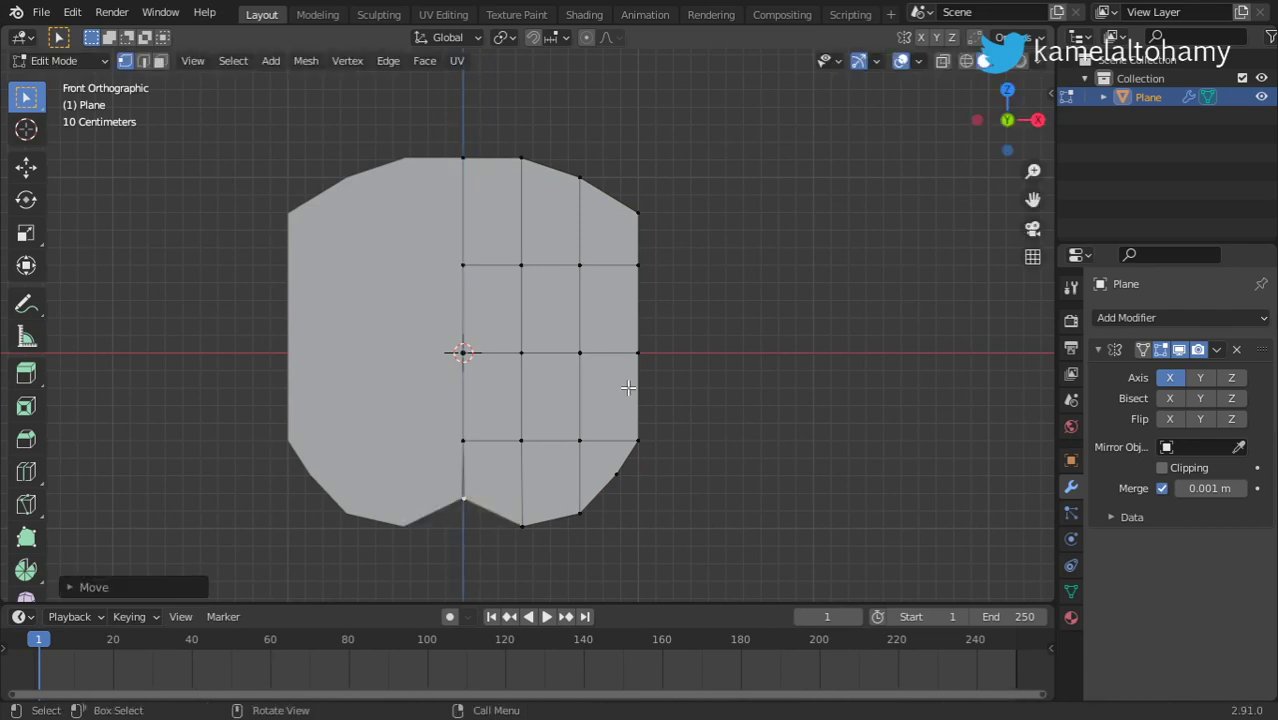
# Push the right-middle vertex outward along X to widen the face at the middle
pyautogui.click(650, 348)
pyautogui.press('g')
pyautogui.press('z')
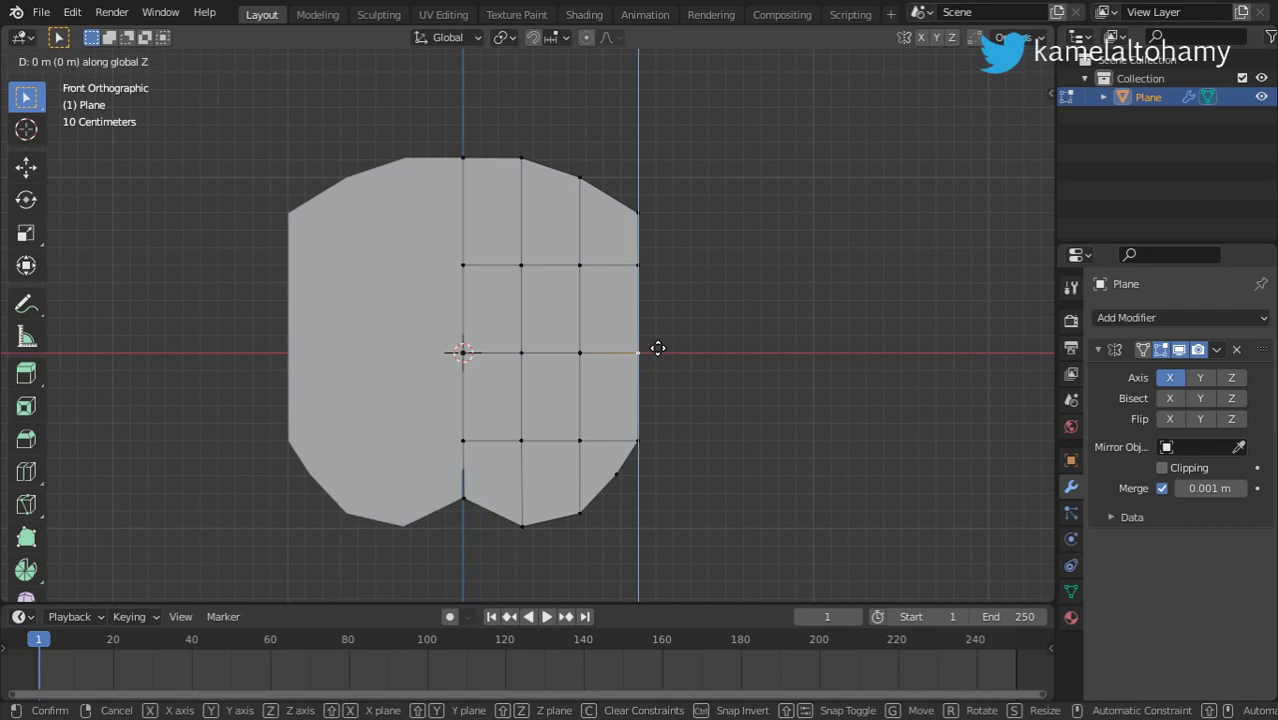
pyautogui.press('Escape')
pyautogui.press('g')
pyautogui.press('x')
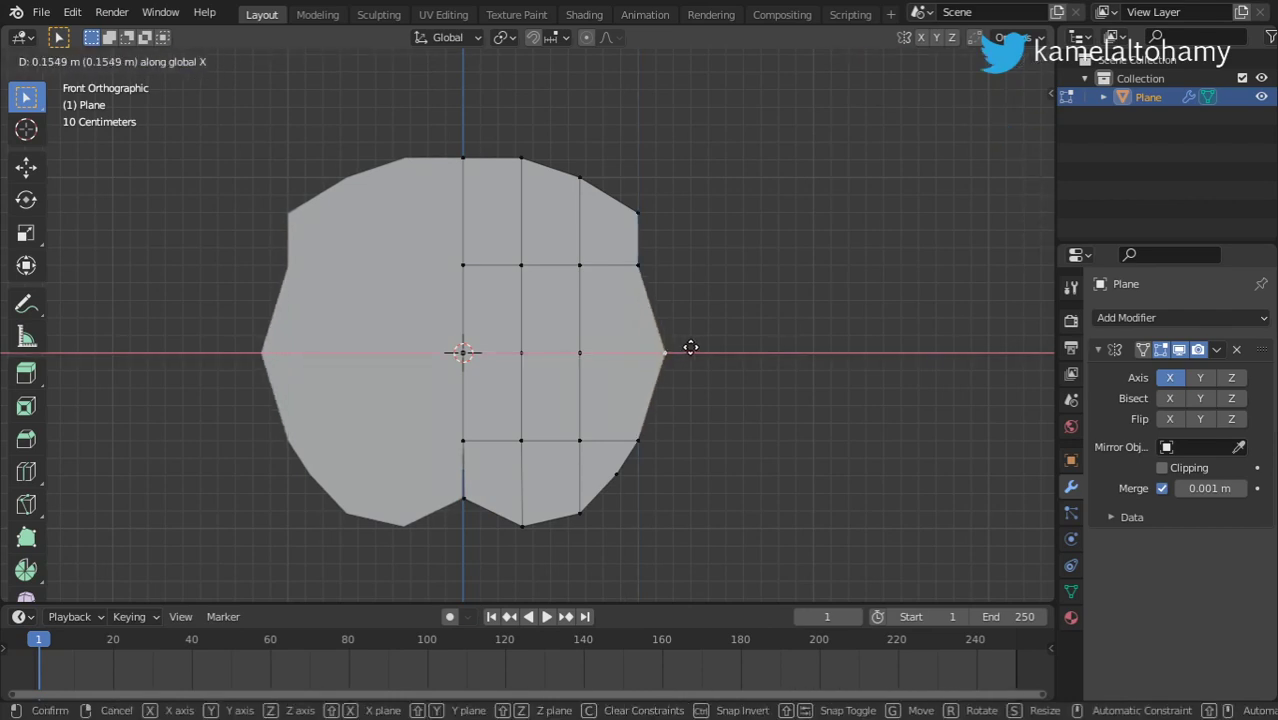
pyautogui.click(681, 347)
pyautogui.click(644, 281)
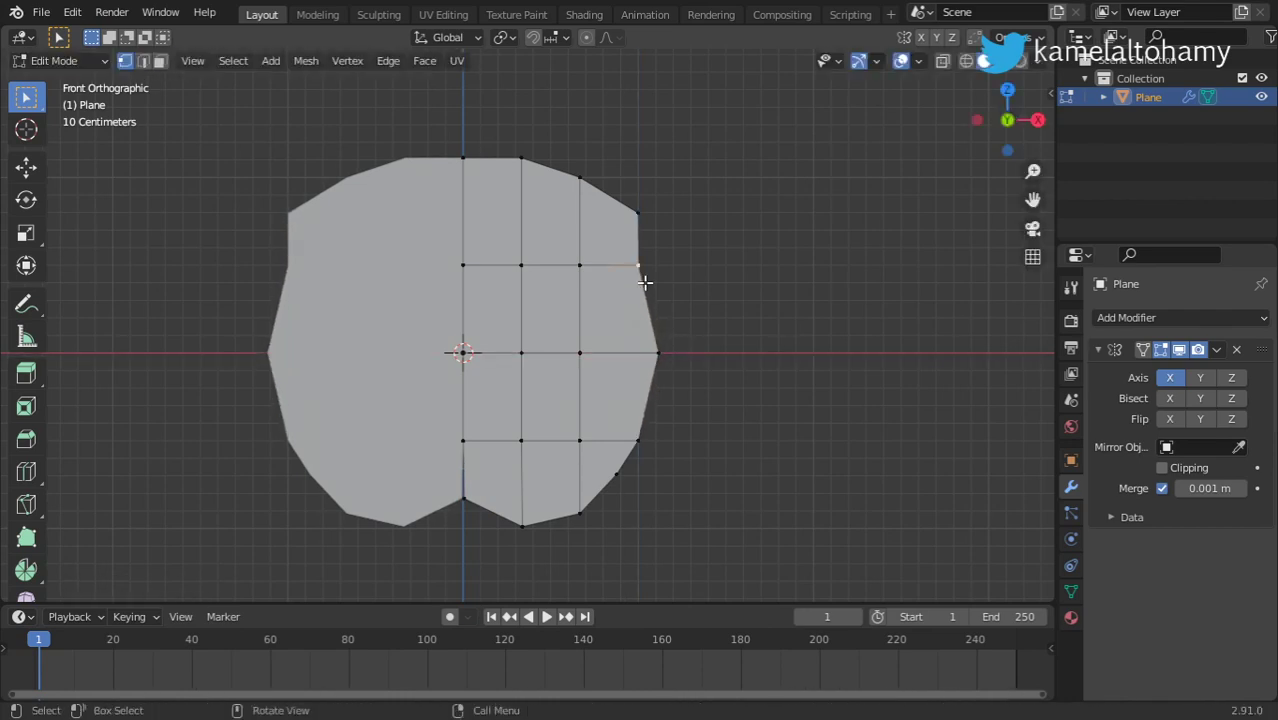
# Push the upper-right vertex outward along X and check the face shape from an angle
pyautogui.press('g')
pyautogui.press('x')
pyautogui.click(660, 281)
pyautogui.press('Tab')
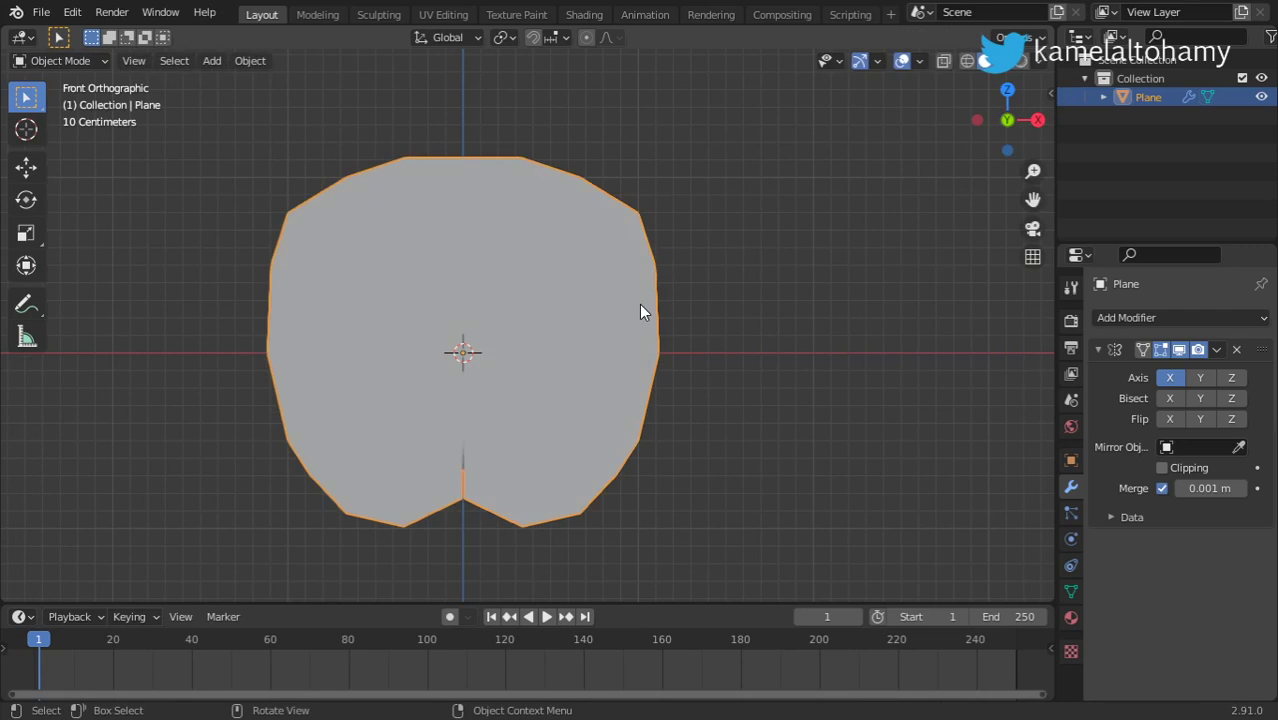
pyautogui.moveTo(639, 304)
pyautogui.mouseDown(button='middle')
pyautogui.moveTo(475, 346)
pyautogui.moveTo(499, 338)
pyautogui.mouseUp(button='middle')
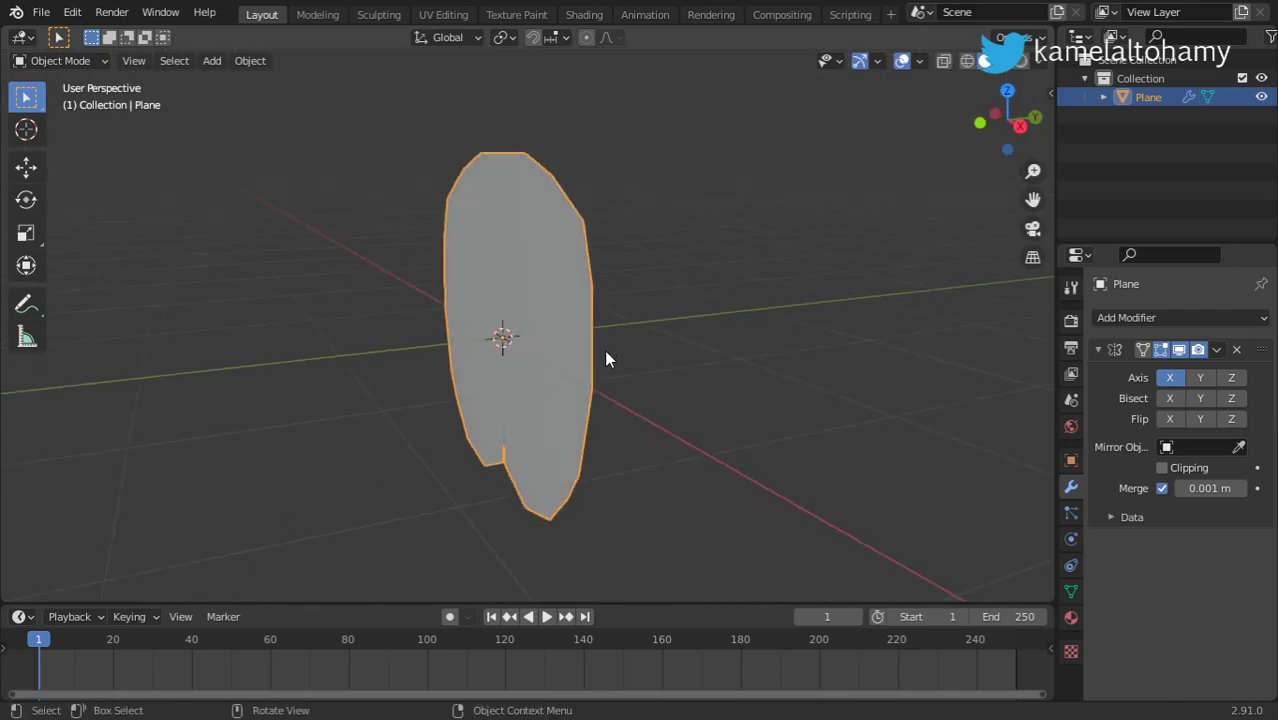
pyautogui.press('Tab')
pyautogui.moveTo(606, 358); pyautogui.dragTo(602, 380, button='middle')
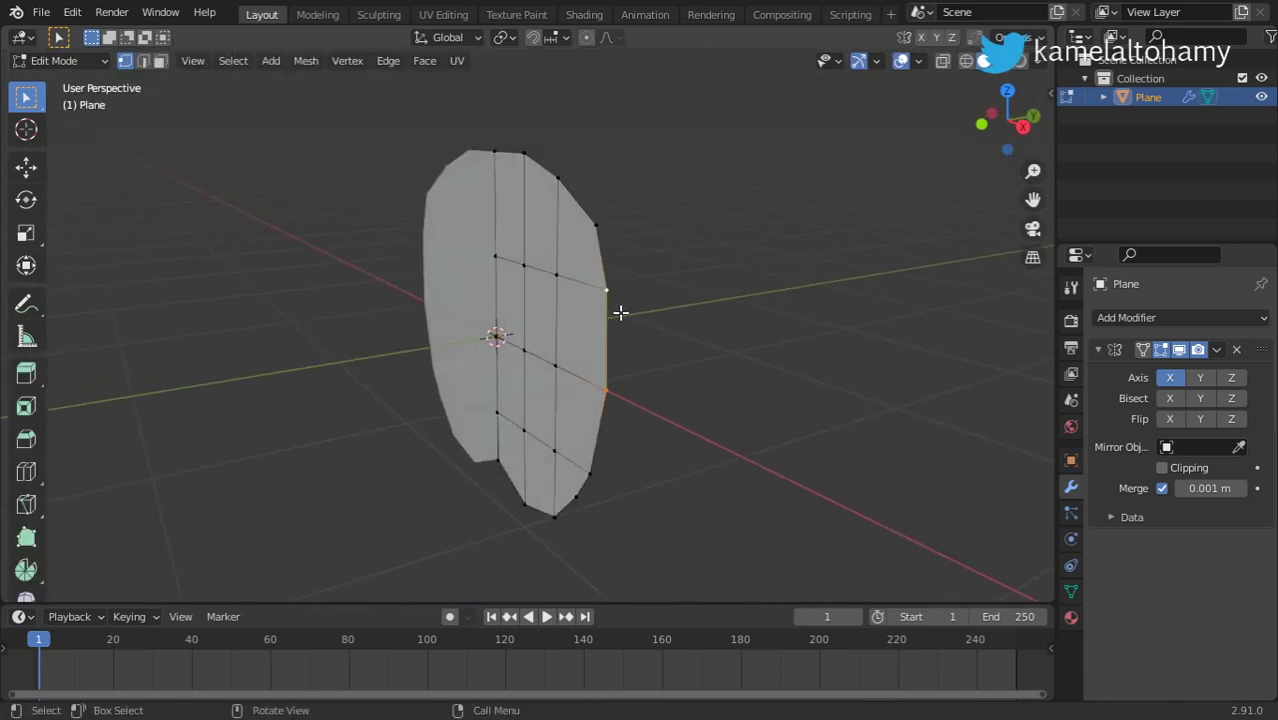
# Bend the face's side edge forward along Y with proportional editing
pyautogui.press('g')
pyautogui.press('x')
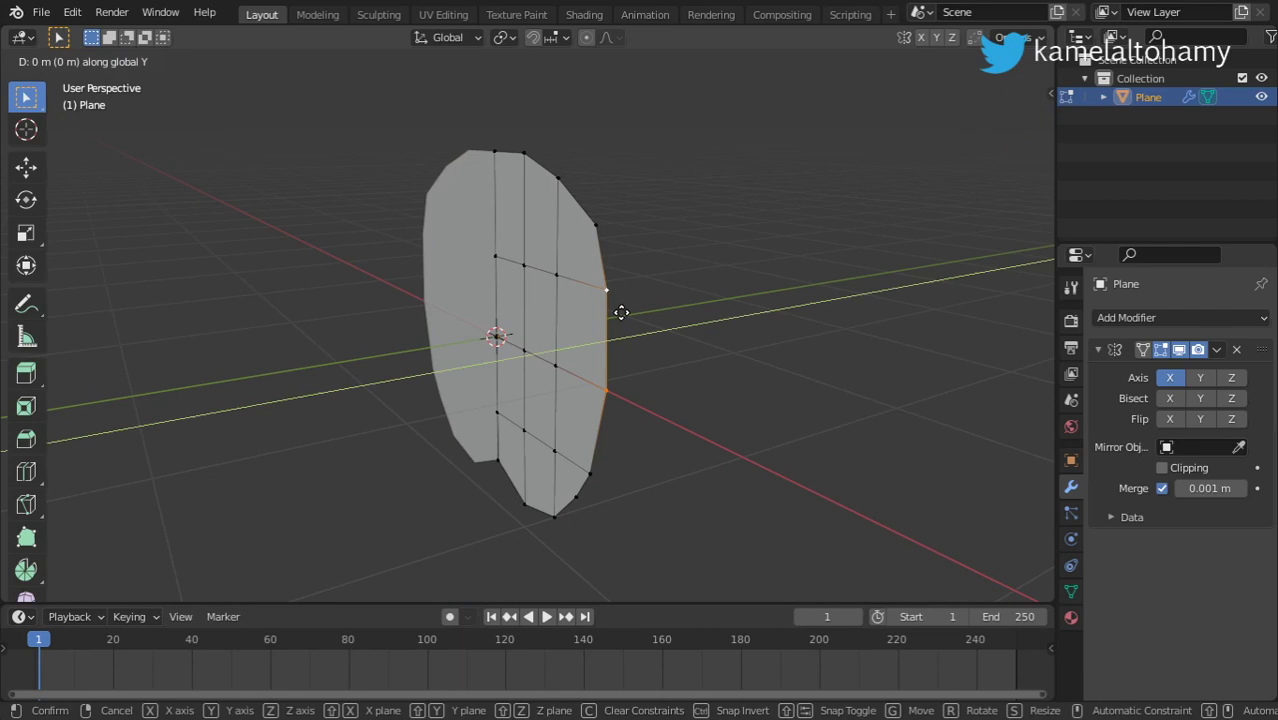
pyautogui.press('Escape')
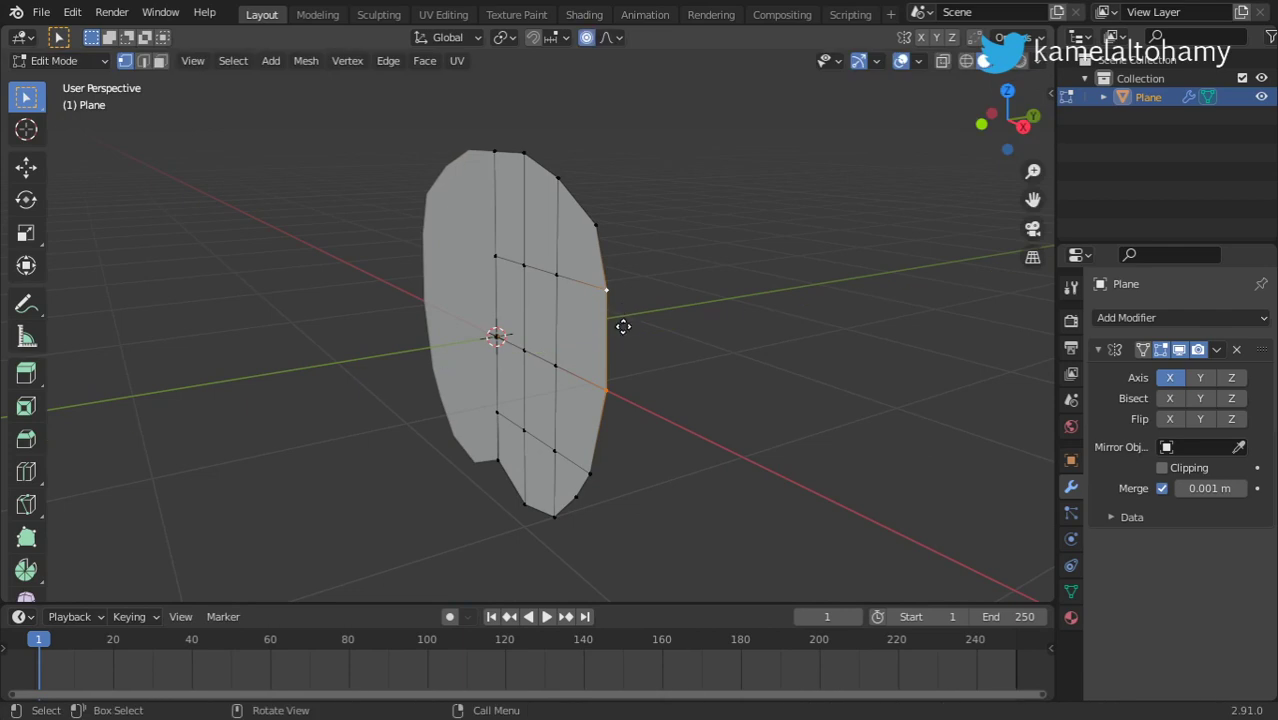
pyautogui.press('g')
pyautogui.press('y')
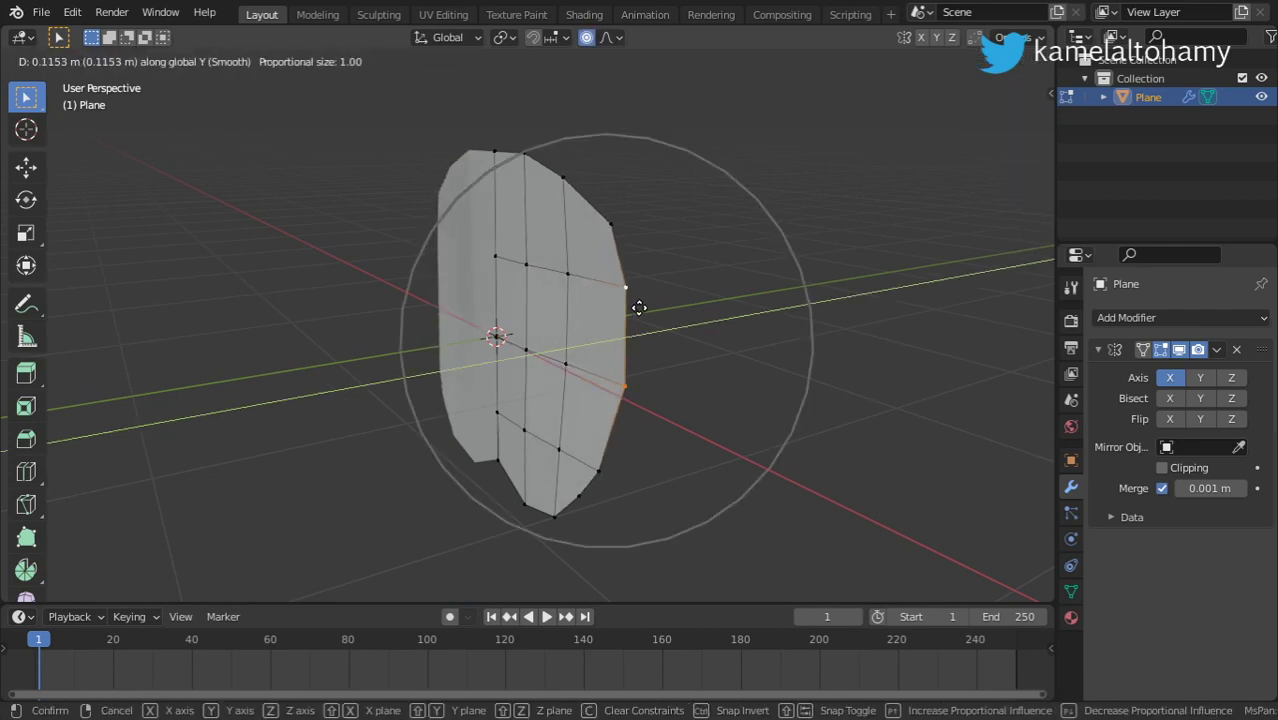
pyautogui.scroll(-3, 639, 306)
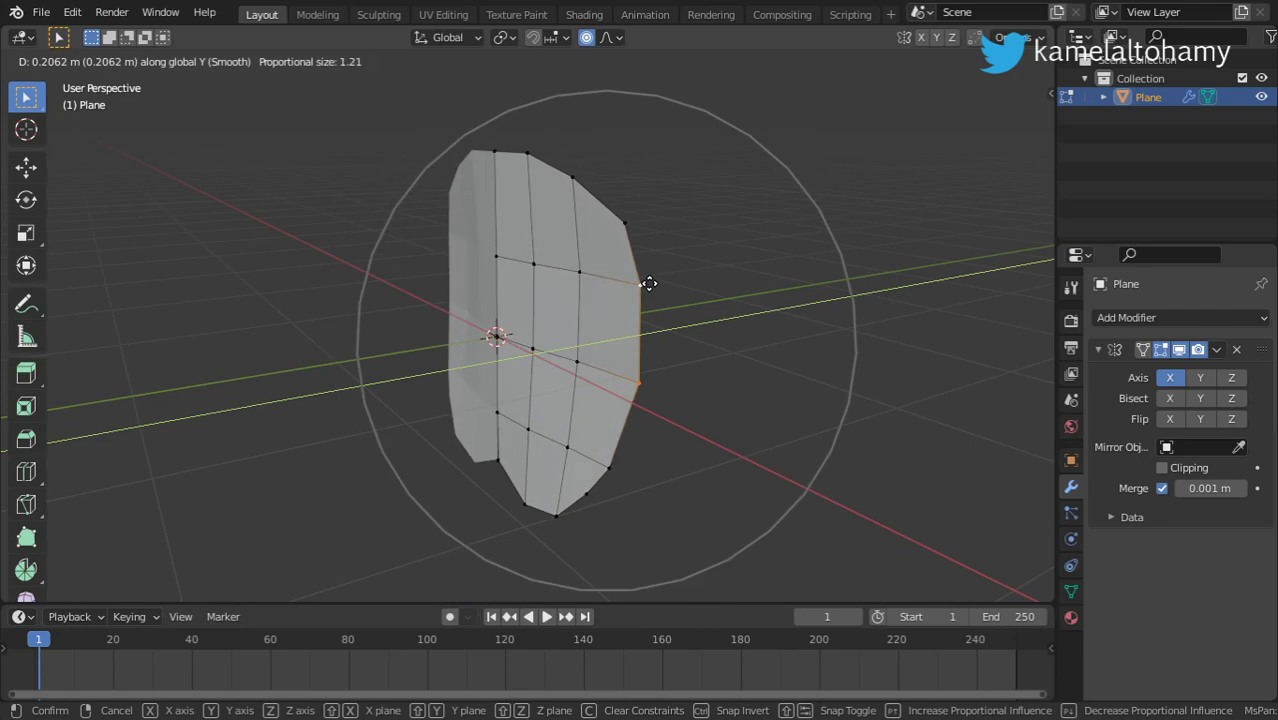
pyautogui.click(648, 284)
# Set the proportional falloff to Sphere, test and cancel a Y move, then view from top
pyautogui.click(619, 38)
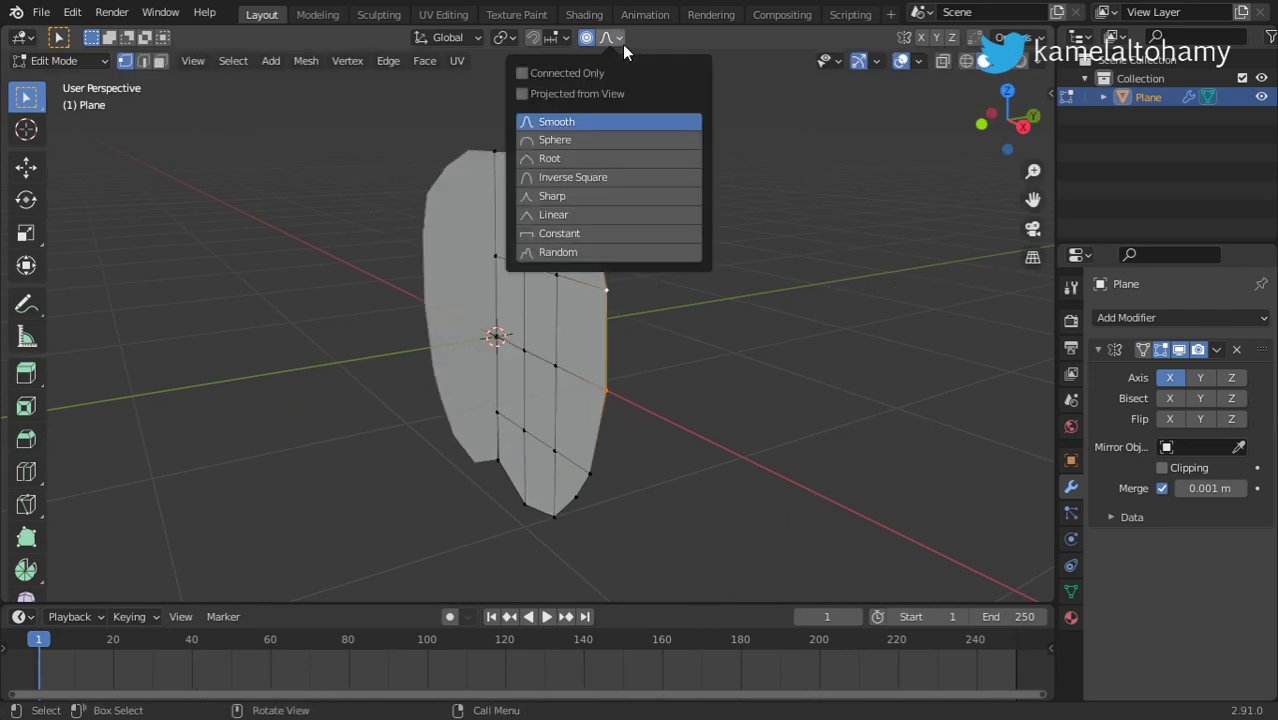
pyautogui.click(579, 141)
pyautogui.press('g')
pyautogui.press('y')
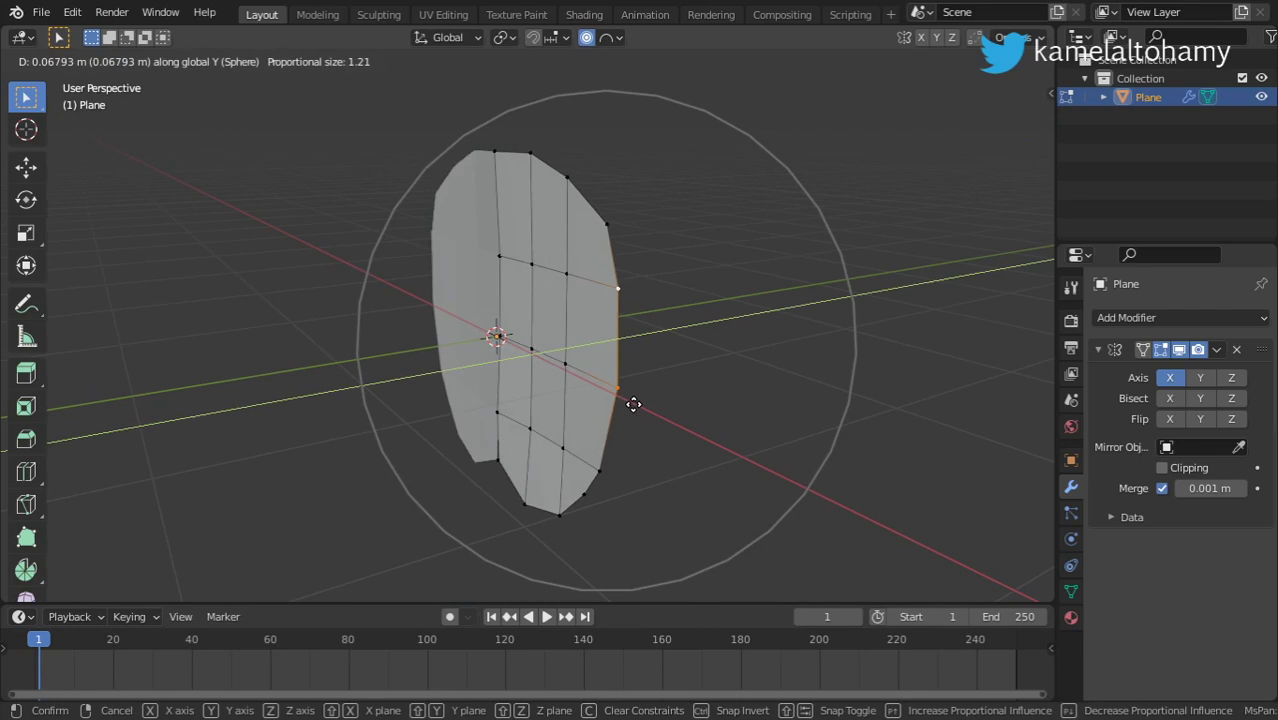
pyautogui.rightClick(640, 400)
pyautogui.press('KP_7')
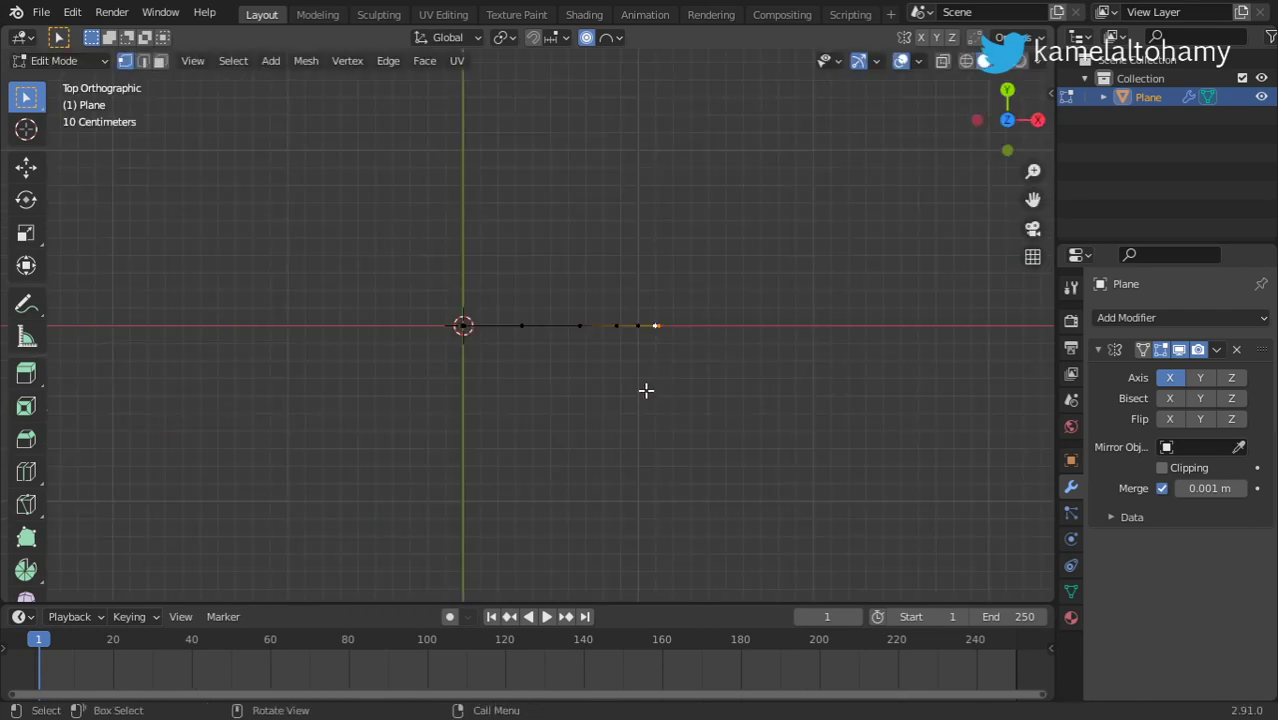
# Move the outer edge vertex back along Y with Smooth proportional falloff
pyautogui.press('g')
pyautogui.press('y')
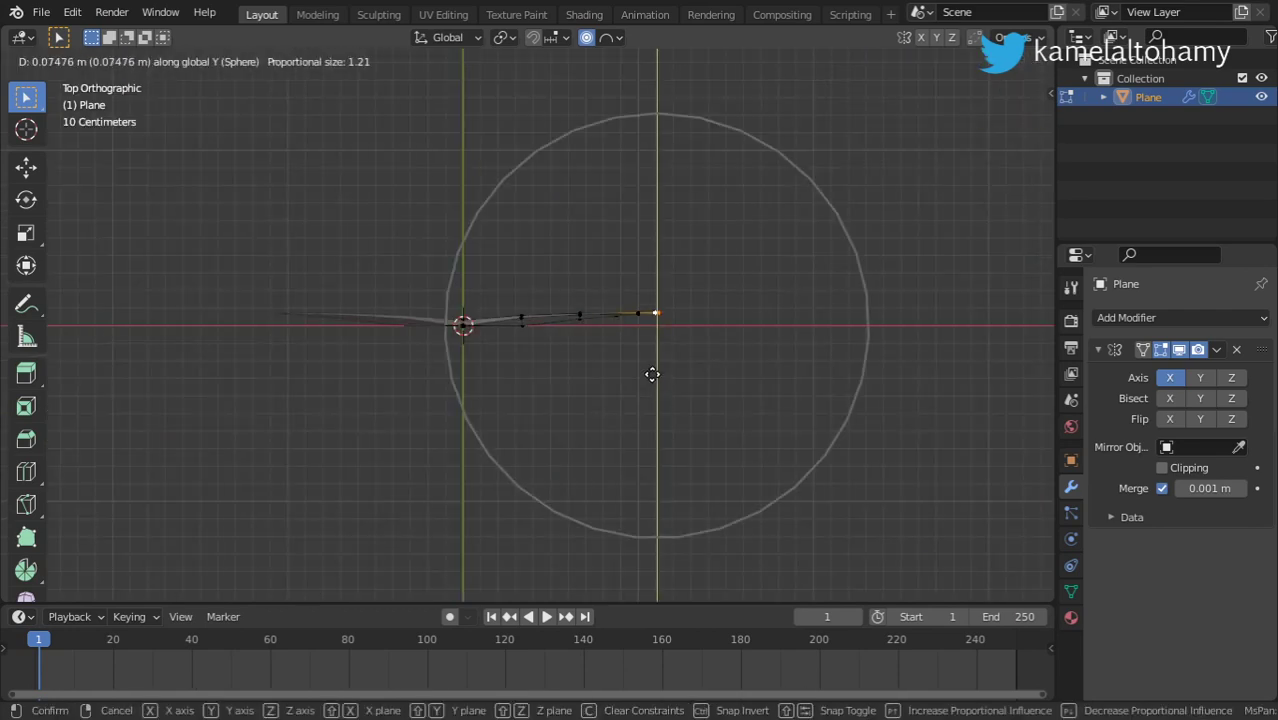
pyautogui.rightClick(652, 374)
pyautogui.press('g')
pyautogui.press('y')
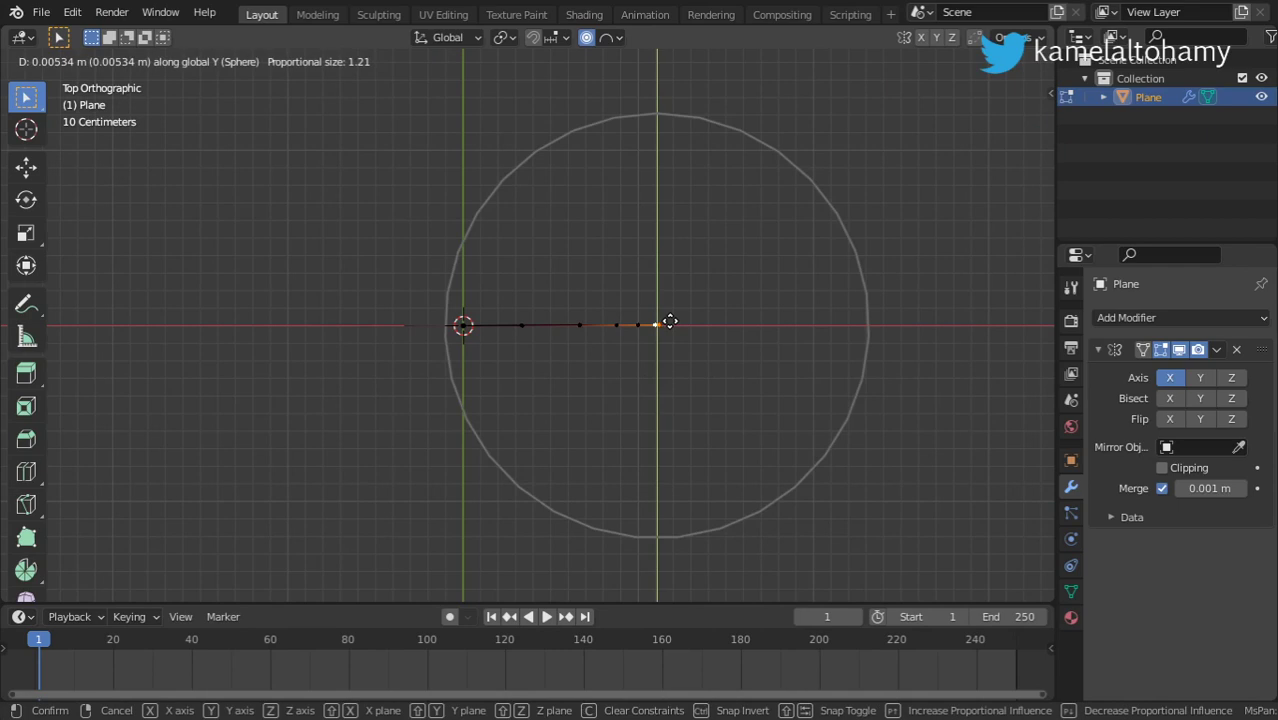
pyautogui.scroll(4, 668, 325)
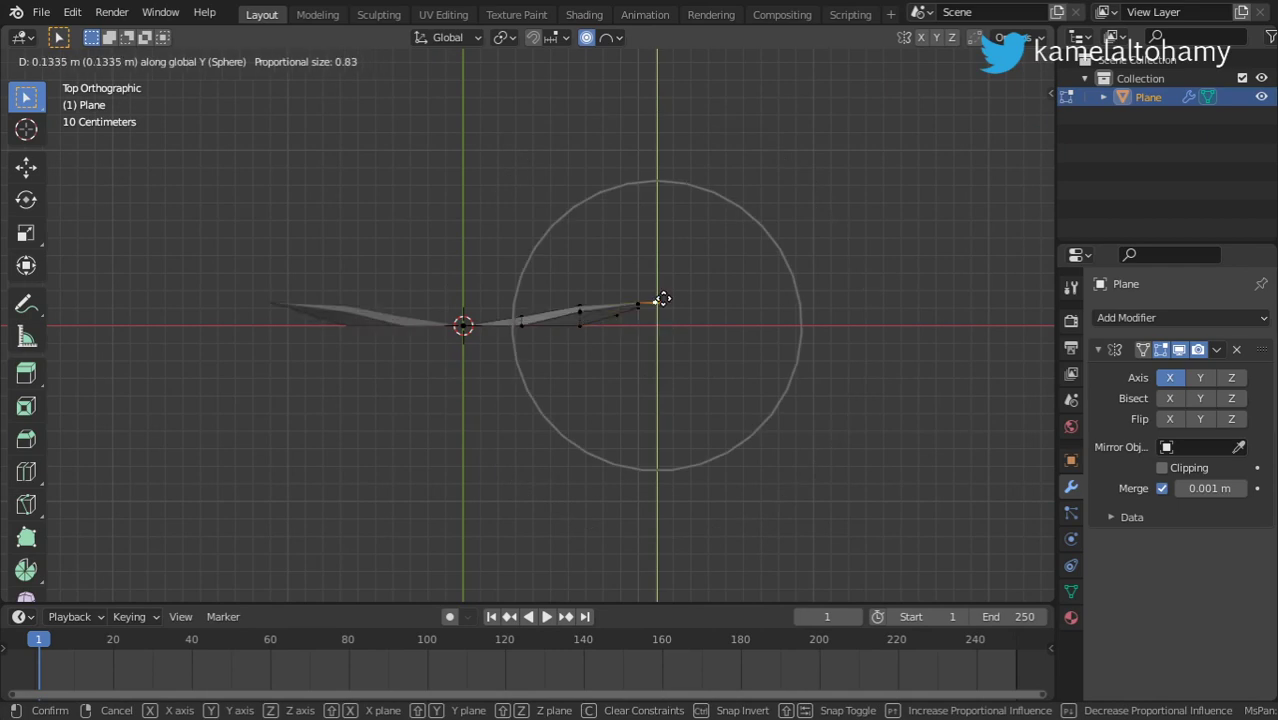
pyautogui.rightClick(663, 299)
pyautogui.click(608, 38)
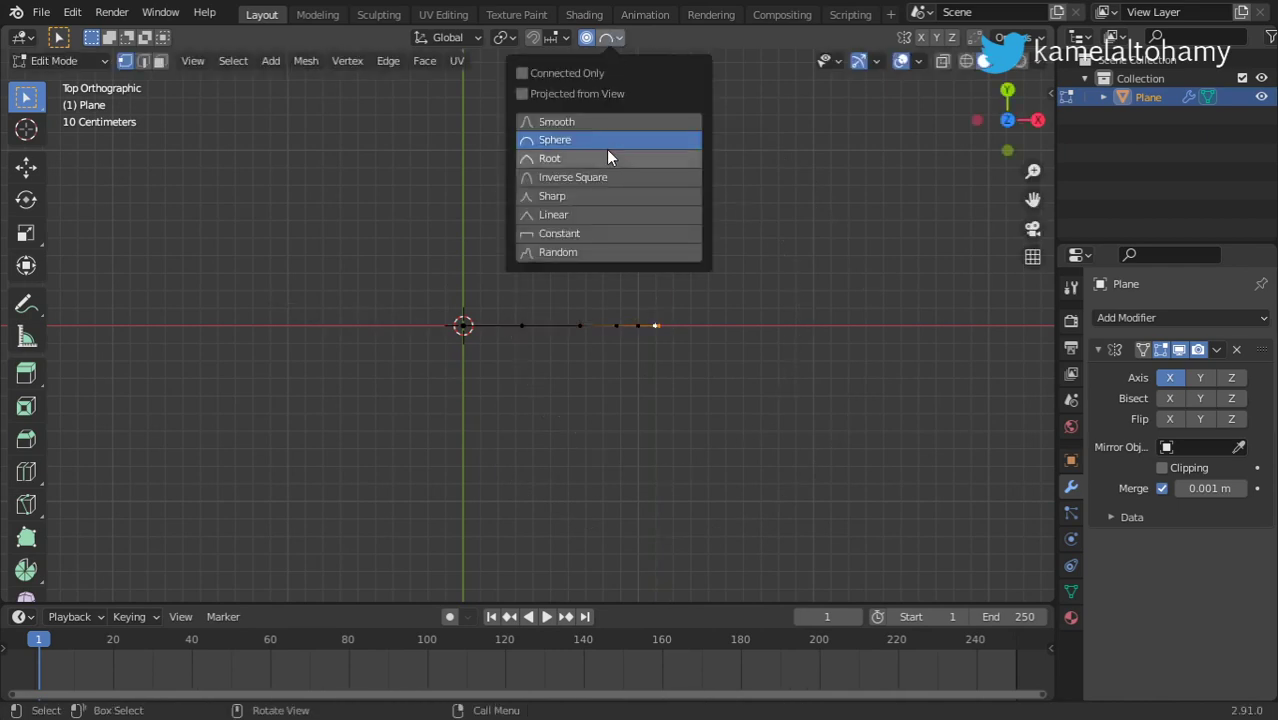
pyautogui.press('g')
pyautogui.press('y')
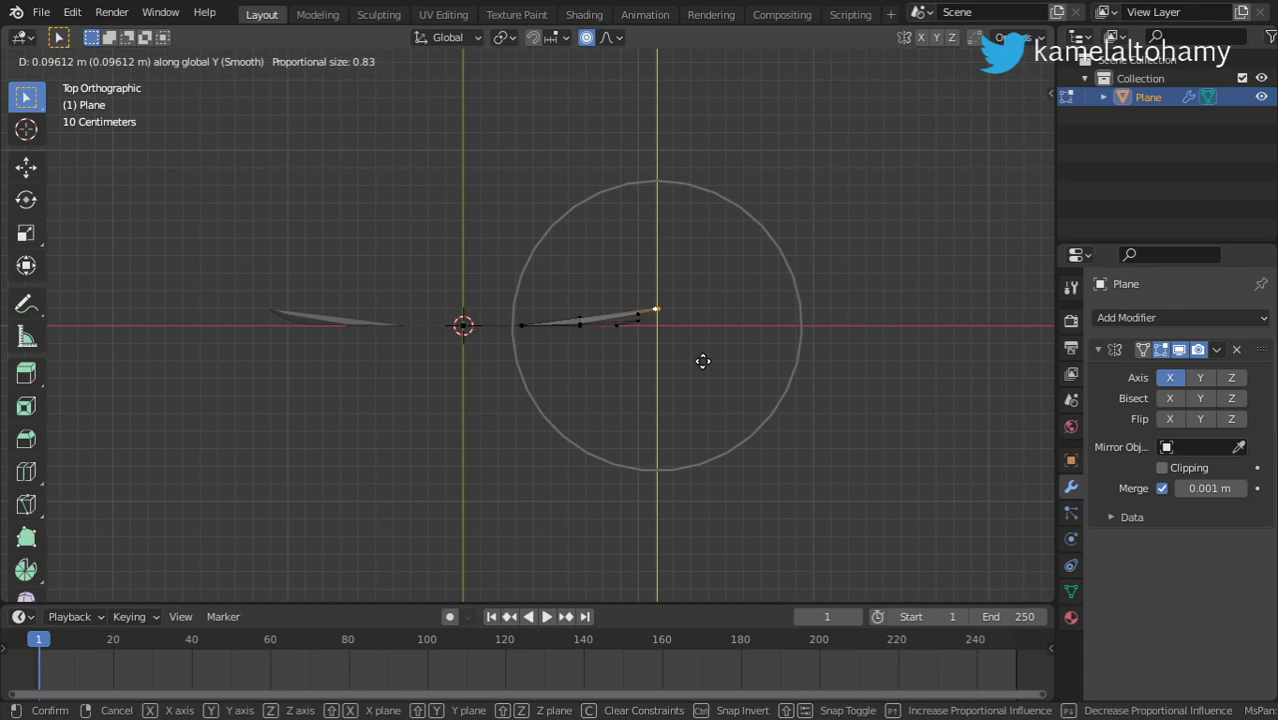
pyautogui.click(704, 343)
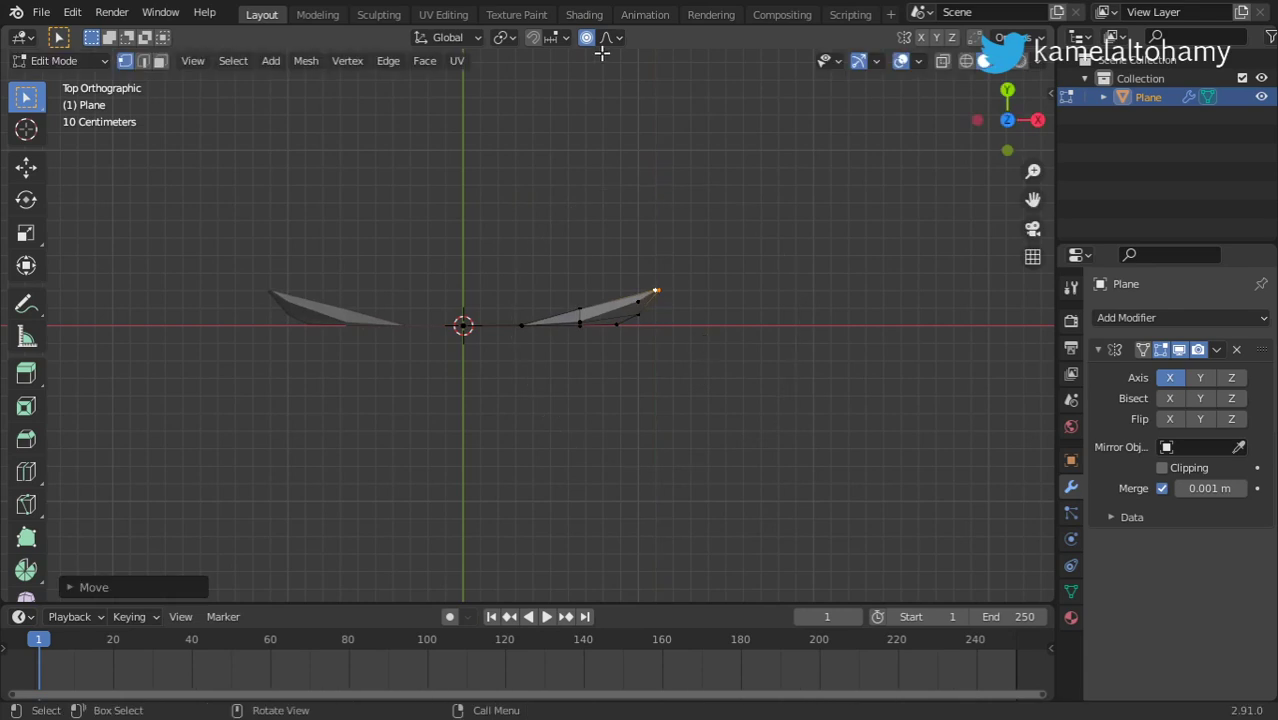
# Switch the falloff to Linear and curve the outer vertex further along Y
pyautogui.click(609, 37)
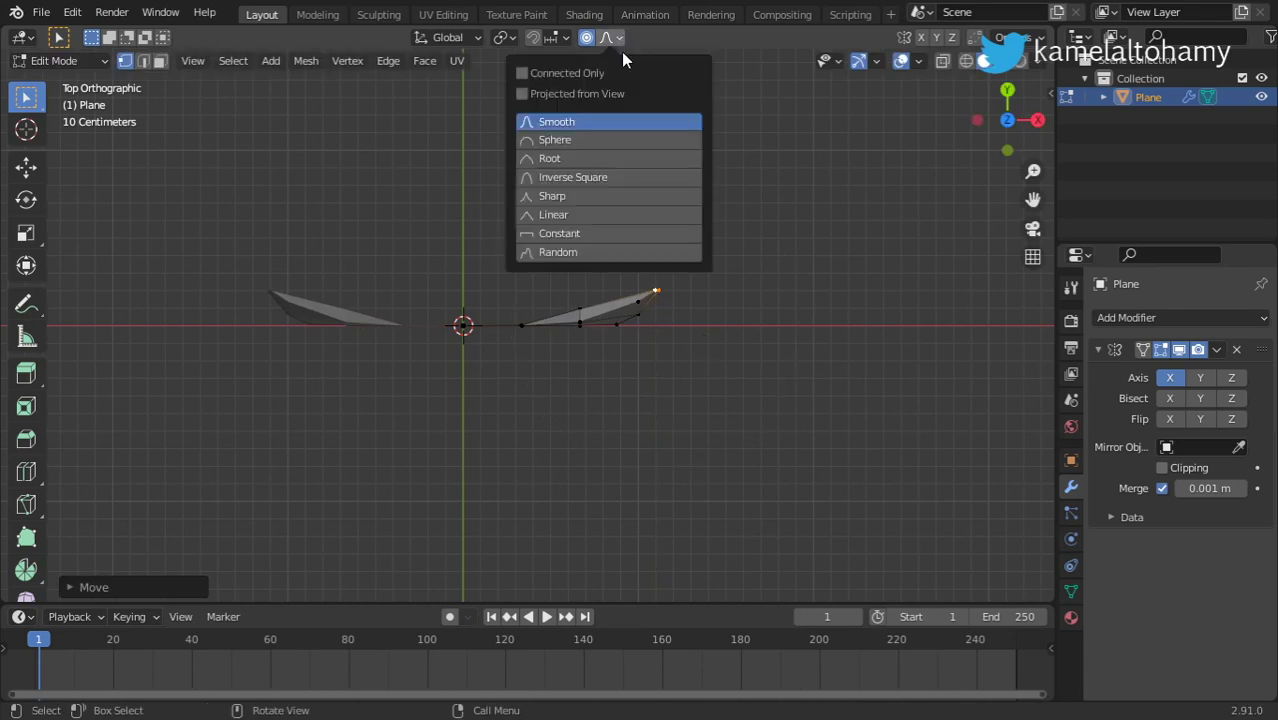
pyautogui.click(566, 215)
pyautogui.press('g')
pyautogui.press('y')
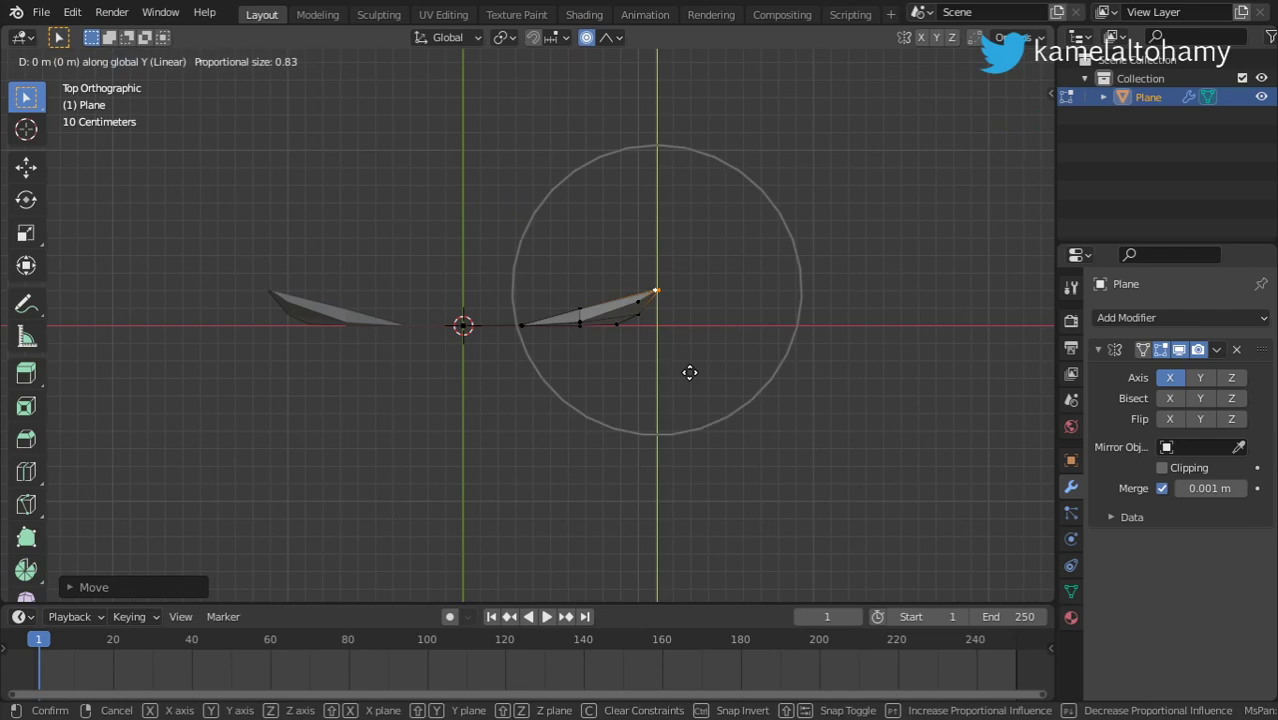
pyautogui.scroll(-4, 688, 360)
pyautogui.click(681, 346)
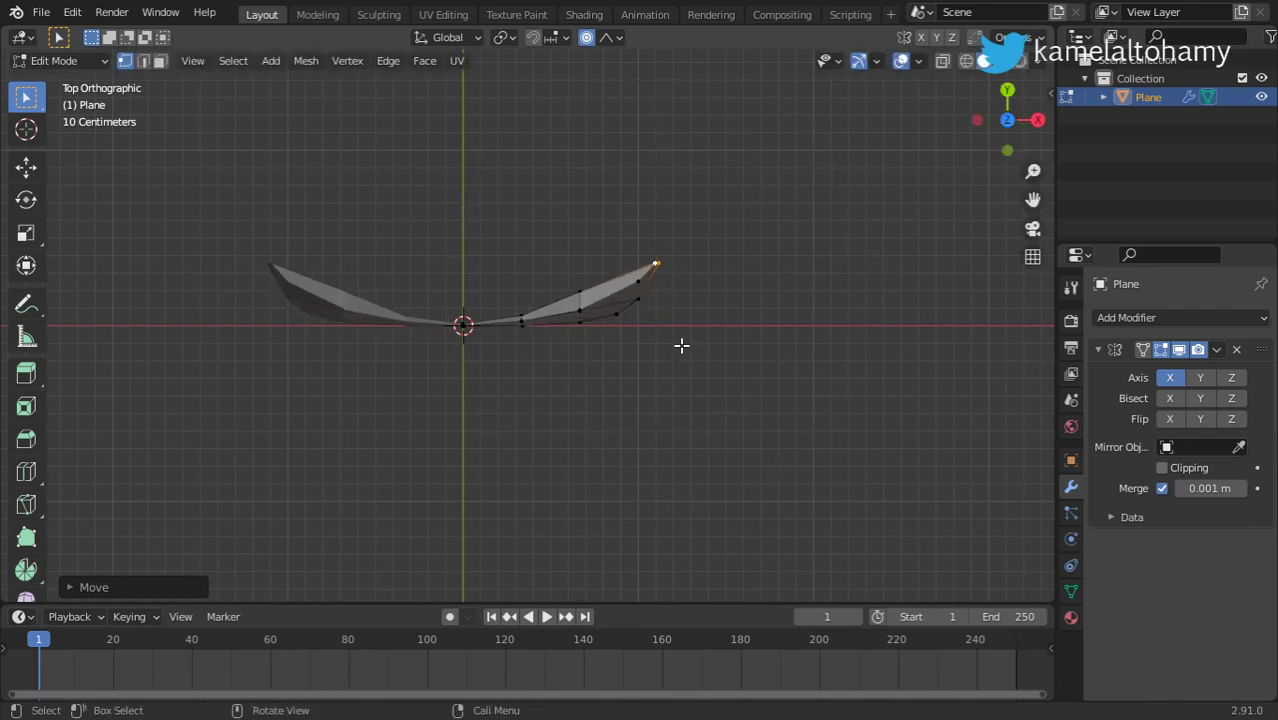
pyautogui.moveTo(681, 345)
pyautogui.mouseDown(button='middle')
pyautogui.moveTo(525, 266)
pyautogui.moveTo(520, 240)
pyautogui.moveTo(587, 333)
pyautogui.moveTo(625, 305)
pyautogui.mouseUp(button='middle')
pyautogui.press('Tab')
pyautogui.press('Tab')
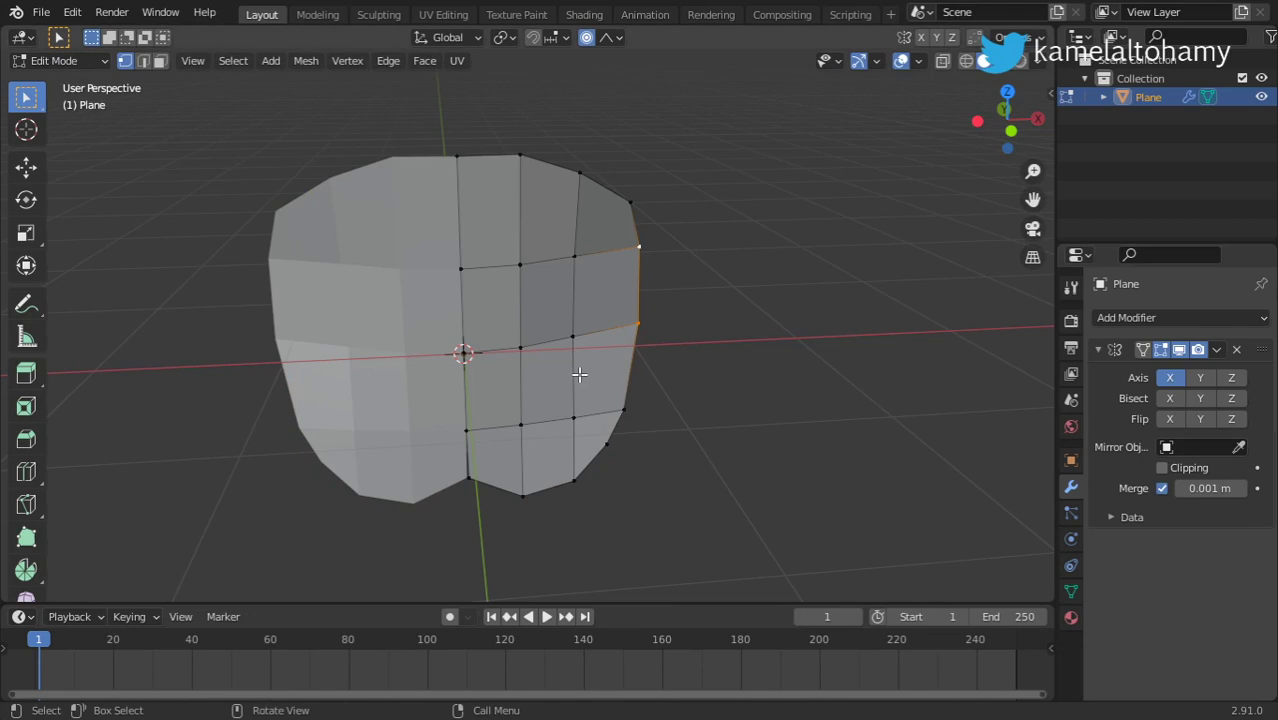
# Turn off proportional editing and pull the centre edge loop along X
pyautogui.keyDown('alt'); pyautogui.click(468, 311); pyautogui.keyUp('alt')
pyautogui.press('g')
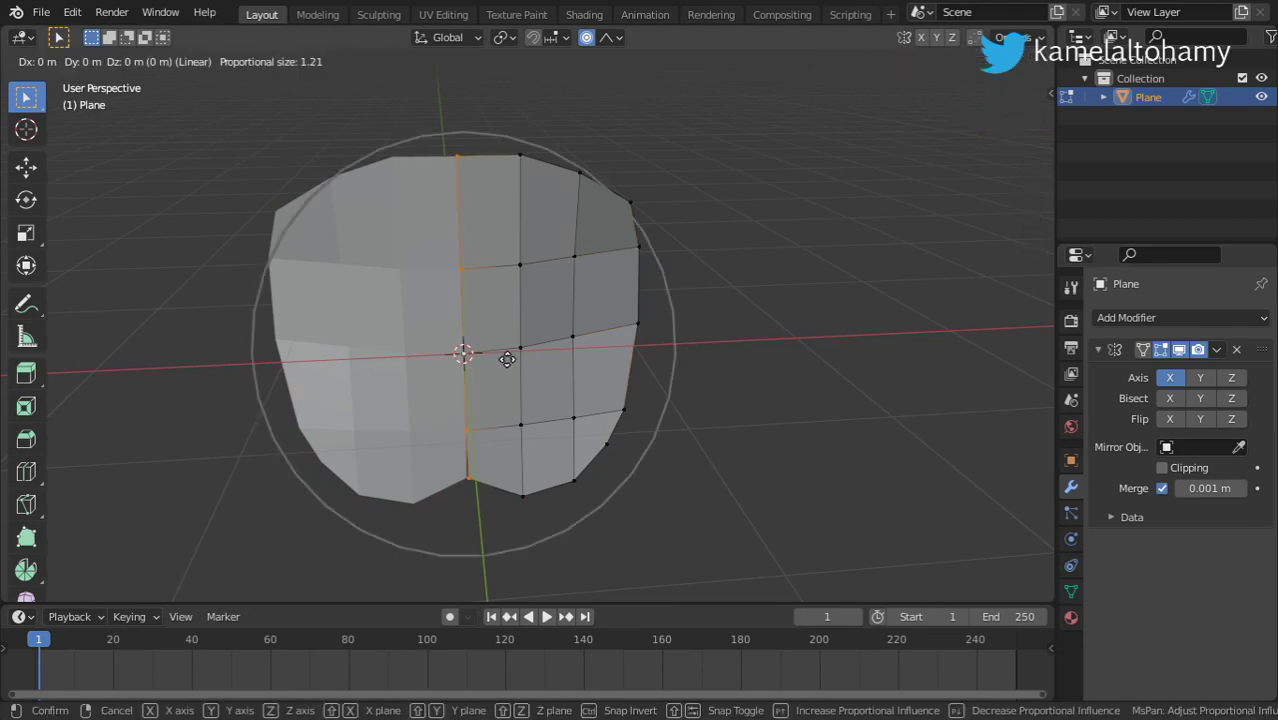
pyautogui.press('x')
pyautogui.press('Escape')
pyautogui.press('o')
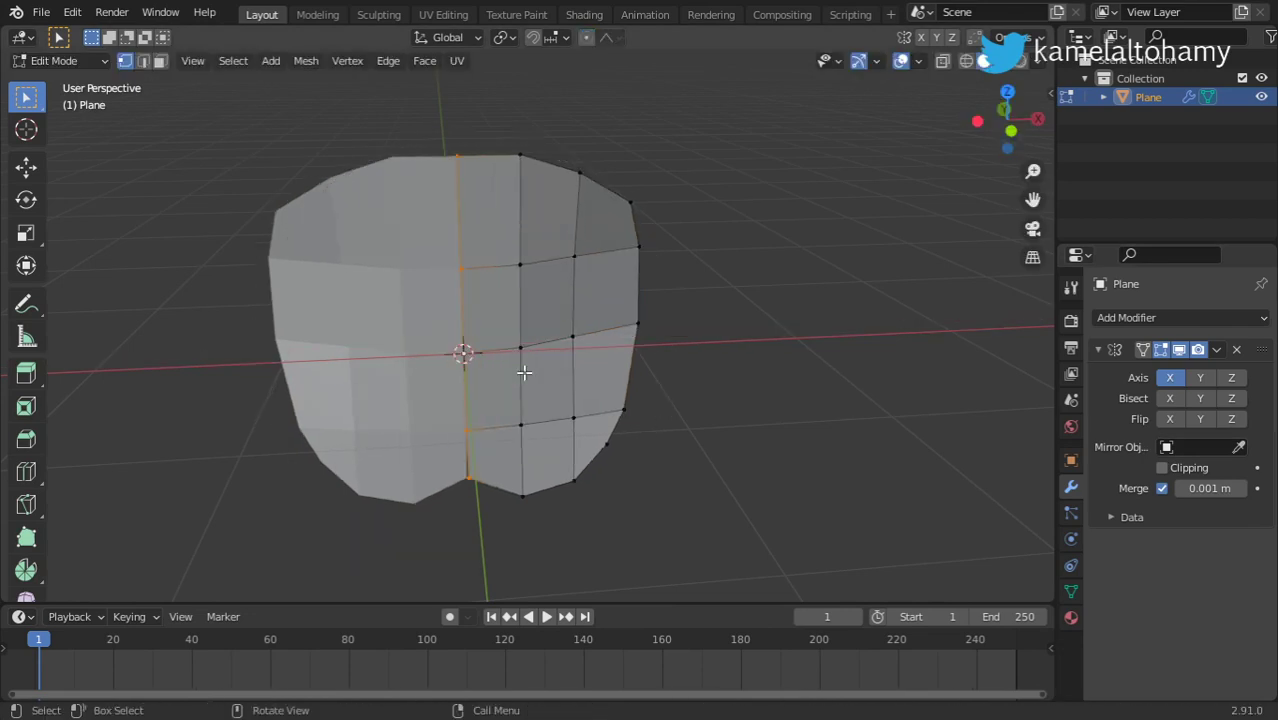
pyautogui.press('g')
pyautogui.press('Escape')
pyautogui.press('g')
pyautogui.press('x')
pyautogui.click(530, 373)
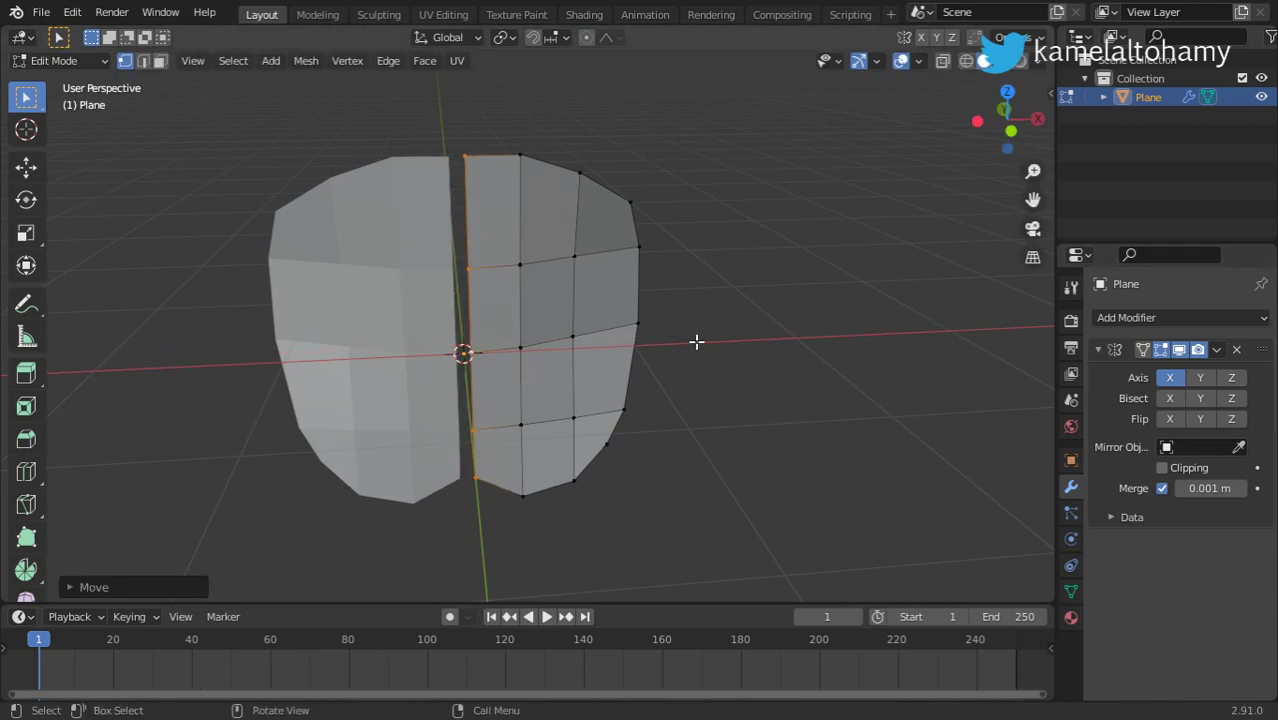
# Enable Mirror modifier Clipping, snap the centre loop back onto the seam, and return to Object Mode
pyautogui.click(1161, 468)
pyautogui.press('g')
pyautogui.press('x')
pyautogui.click(630, 381)
pyautogui.press('Tab')
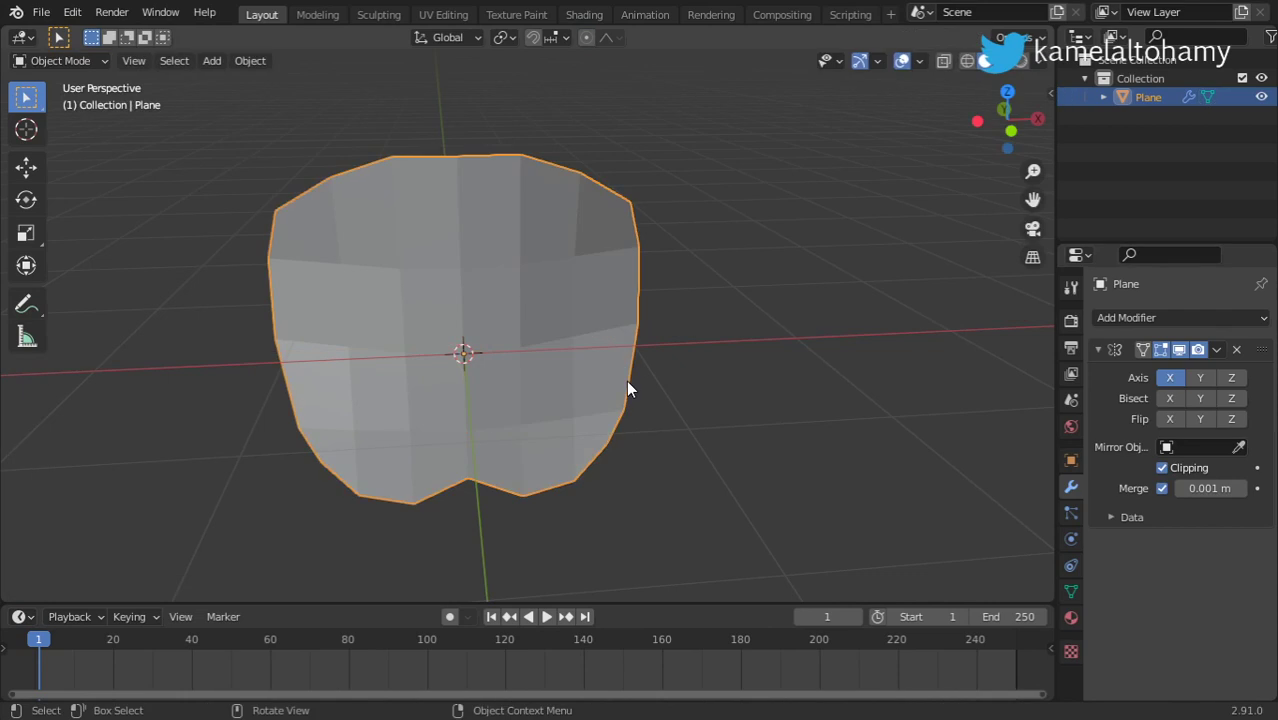
pyautogui.moveTo(626, 380)
pyautogui.mouseDown(button='middle')
pyautogui.moveTo(606, 377)
pyautogui.moveTo(626, 367)
pyautogui.moveTo(562, 334)
pyautogui.mouseUp(button='middle')
pyautogui.press('Tab')
pyautogui.click(1092, 349)
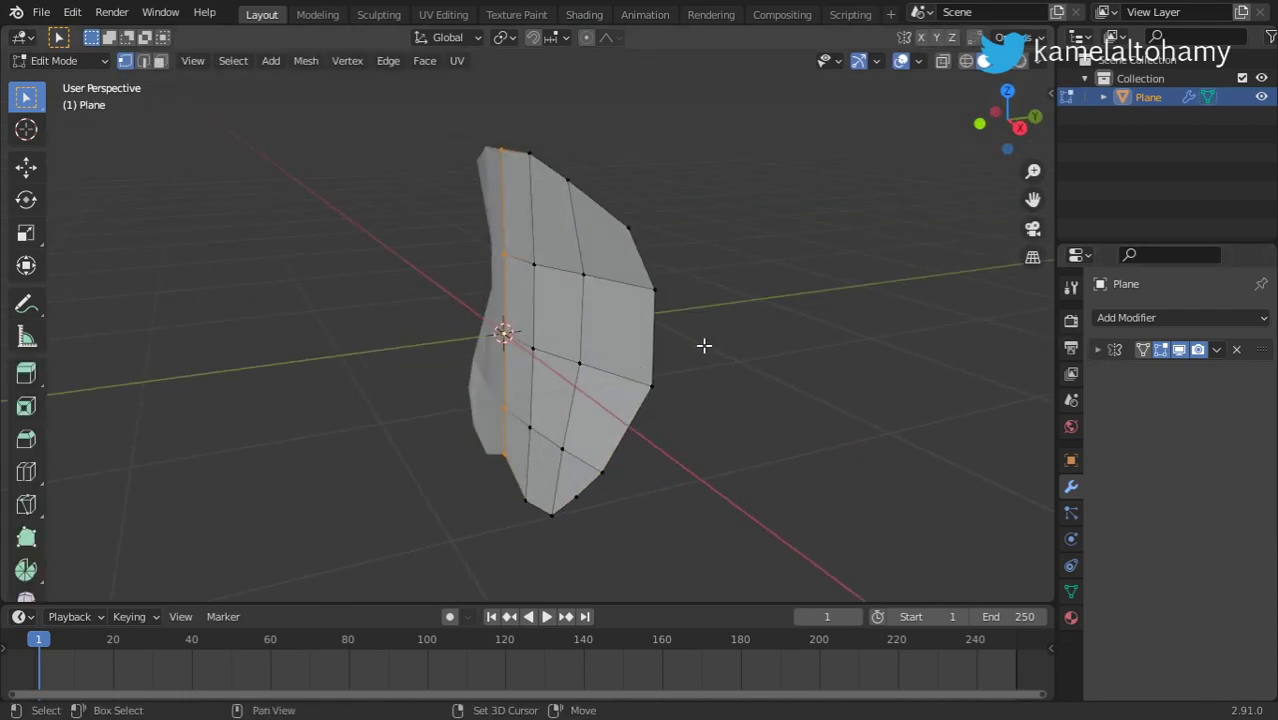
pyautogui.press('Tab')
# Duplicate the face mesh as Plane.001, offset along Y
pyautogui.hotkey('shift', 'd')
pyautogui.press('y')
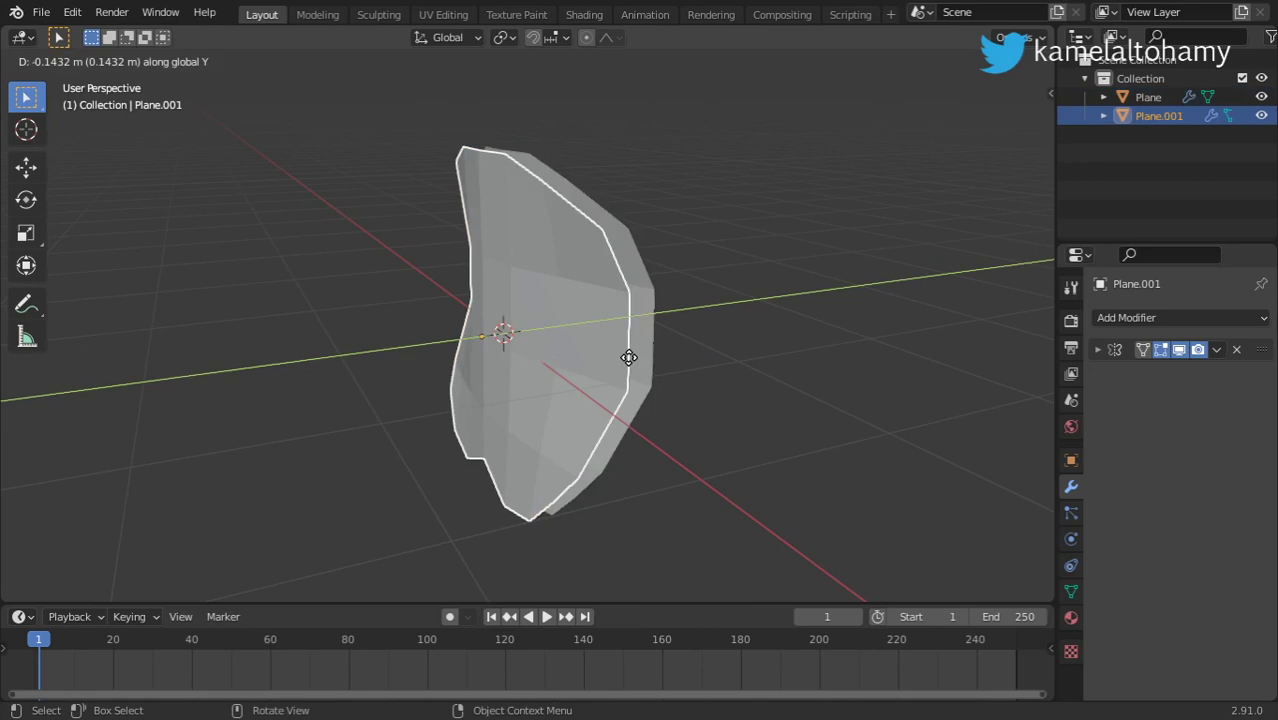
pyautogui.click(510, 369)
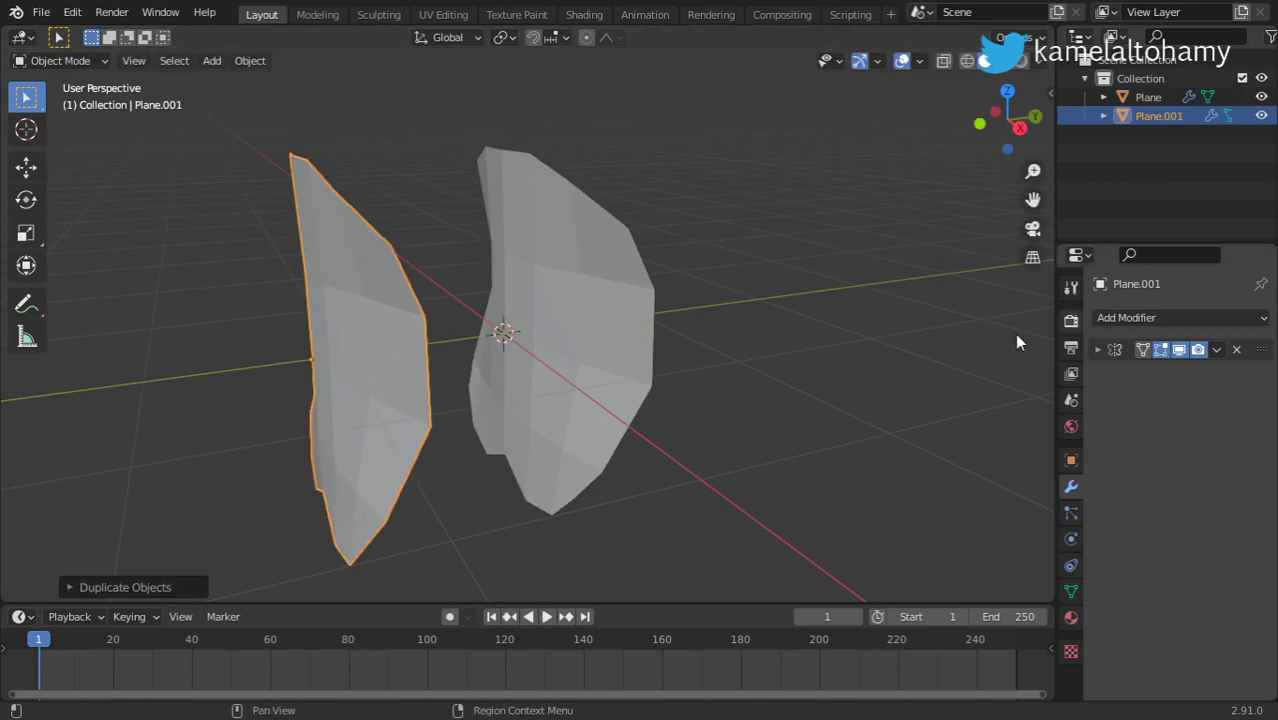
# Add a Solidify modifier to Plane with 0.03 m thickness
pyautogui.click(641, 324)
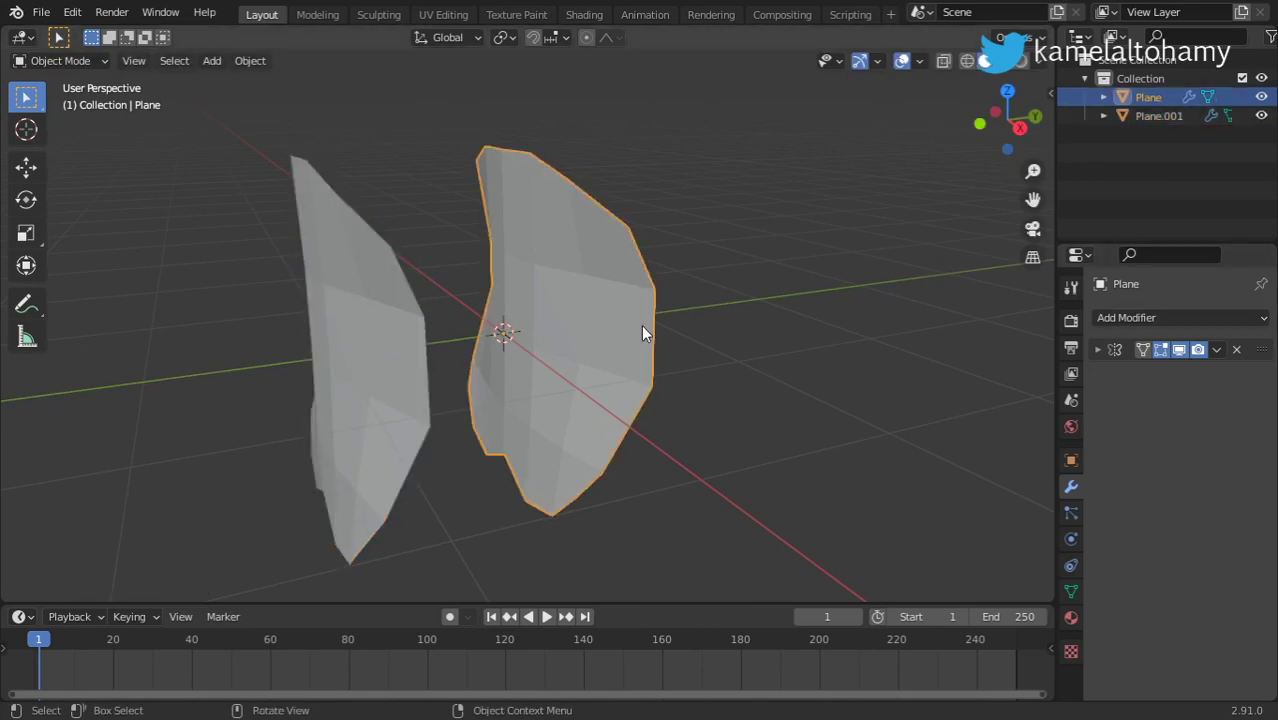
pyautogui.click(1118, 318)
pyautogui.click(899, 616)
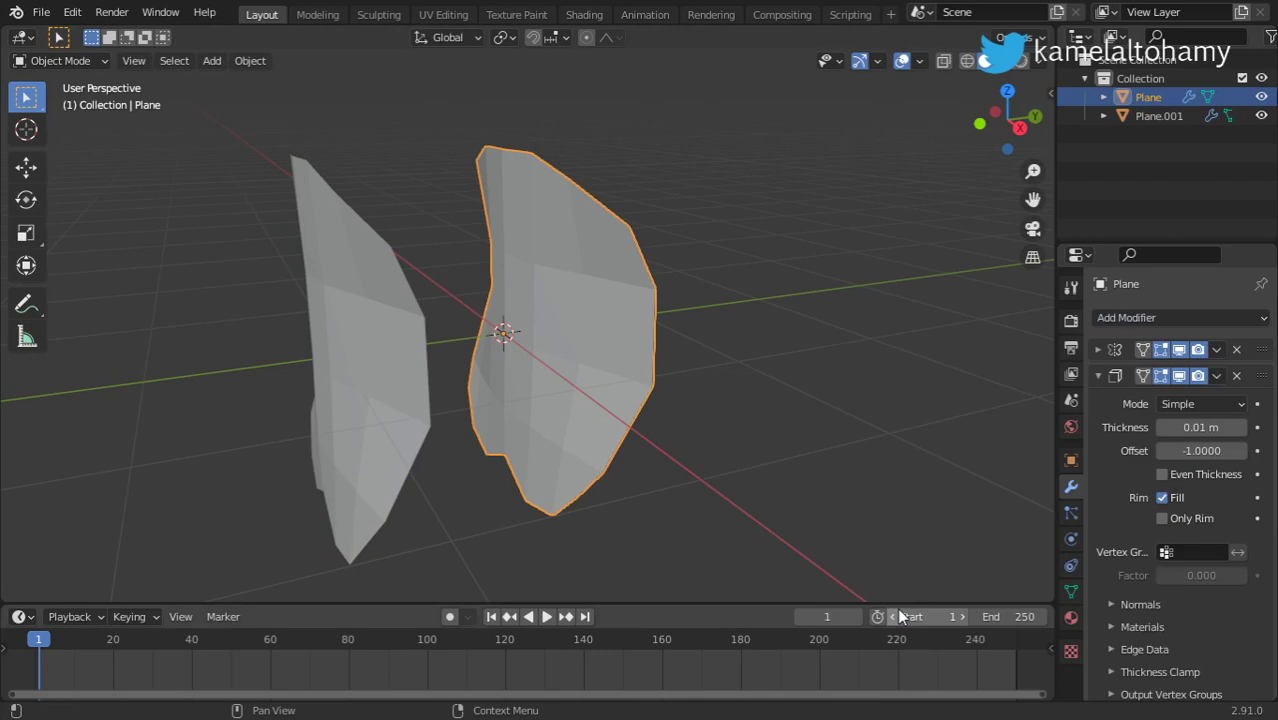
pyautogui.press('BackSpace')
pyautogui.press('BackSpace')
pyautogui.press('BackSpace')
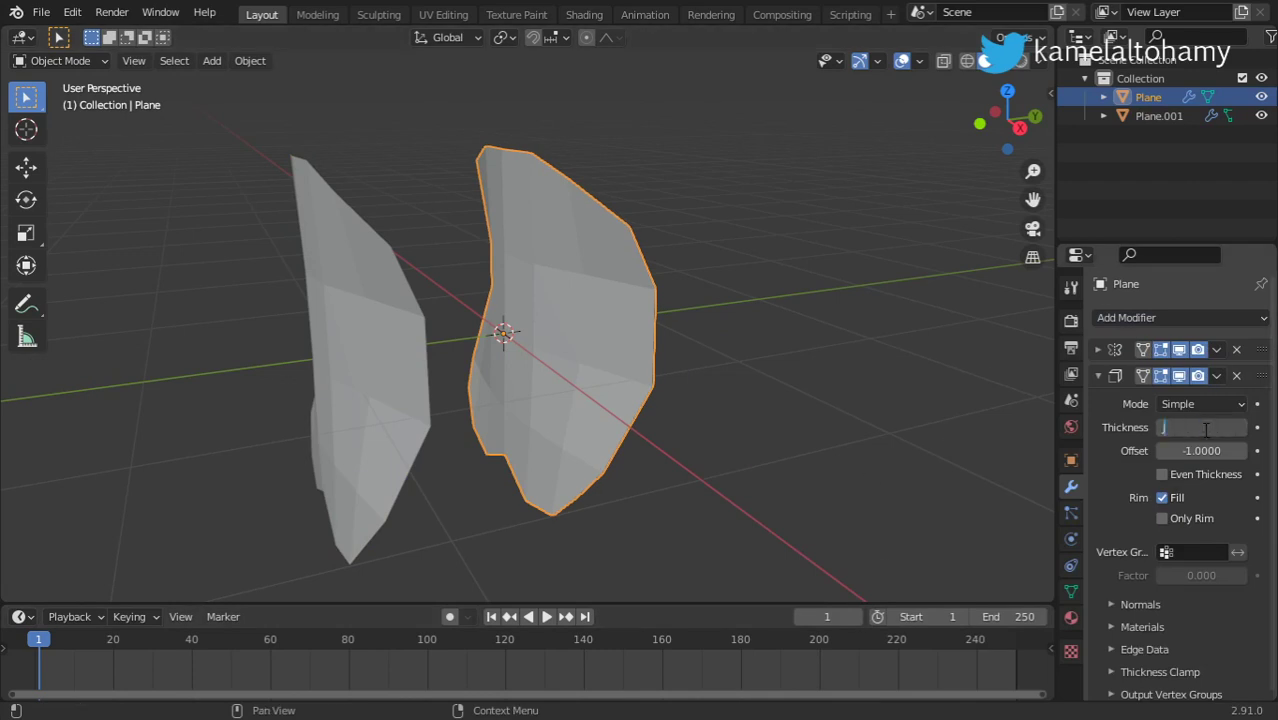
pyautogui.write('04')
pyautogui.press('Return')
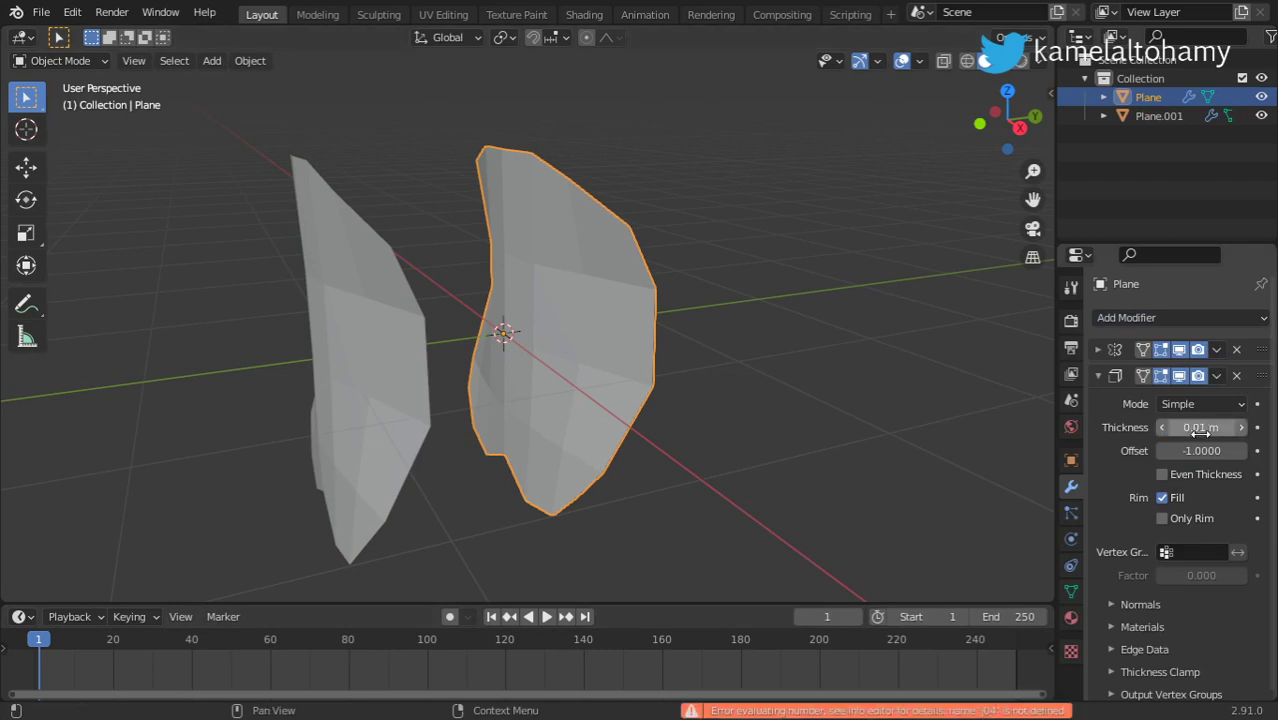
pyautogui.write('0')
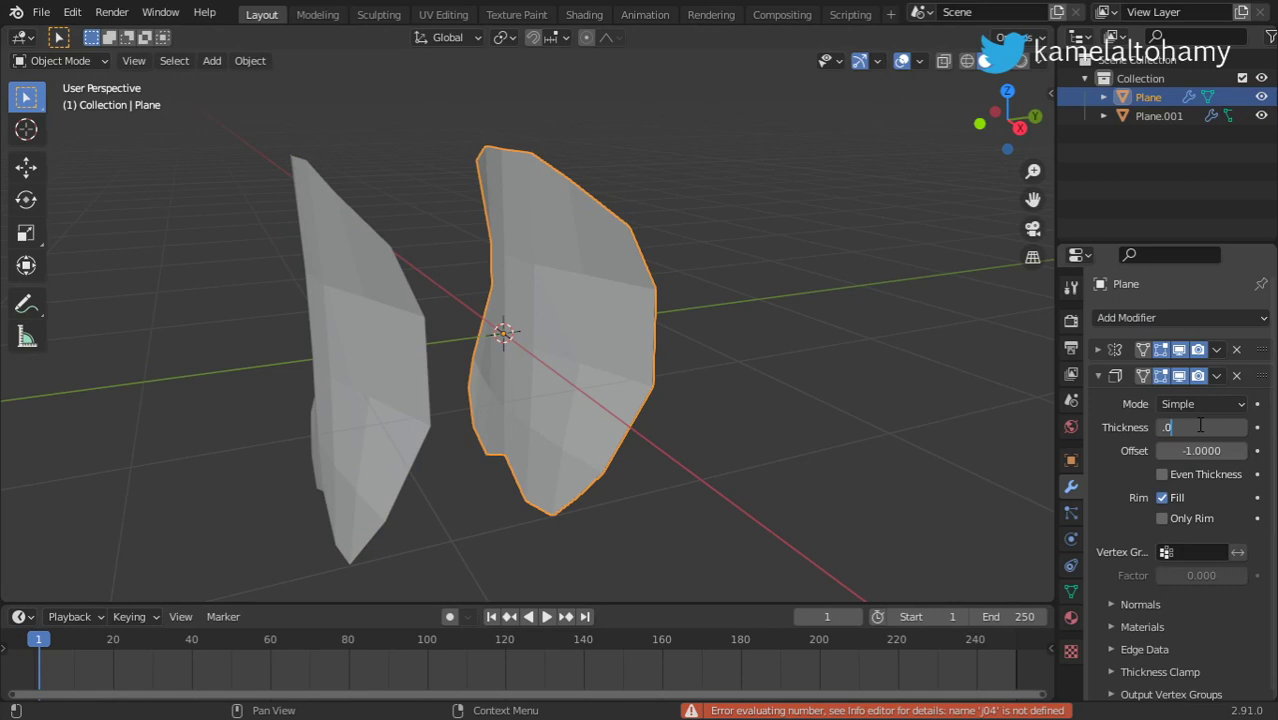
pyautogui.write('.03')
pyautogui.press('Return')
# Apply rotation and scale to Plane and add subdivision smoothing with Ctrl+2
pyautogui.hotkey('ctrl', 'a')
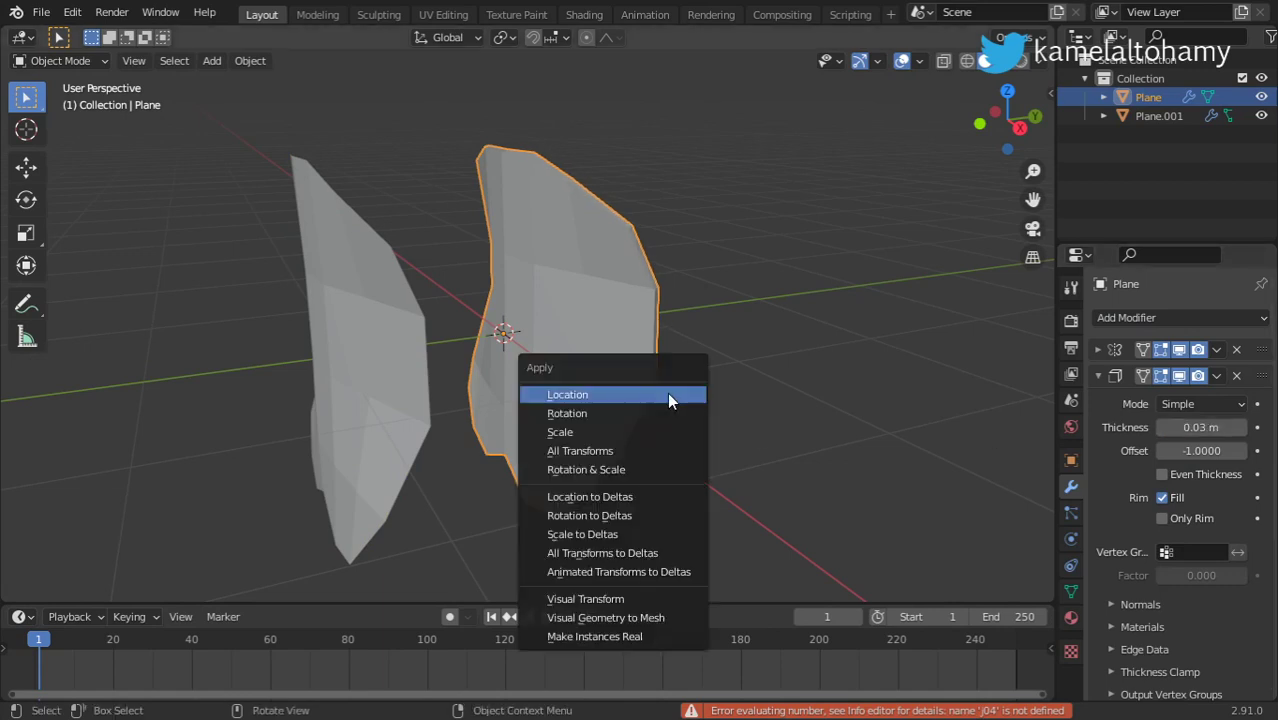
pyautogui.click(662, 457)
pyautogui.moveTo(722, 412)
pyautogui.mouseDown(button='middle')
pyautogui.moveTo(648, 400)
pyautogui.moveTo(732, 406)
pyautogui.moveTo(676, 413)
pyautogui.mouseUp(button='middle')
pyautogui.hotkey('ctrl', '2')
# Shade the Plane face shell smooth
pyautogui.rightClick(598, 312)
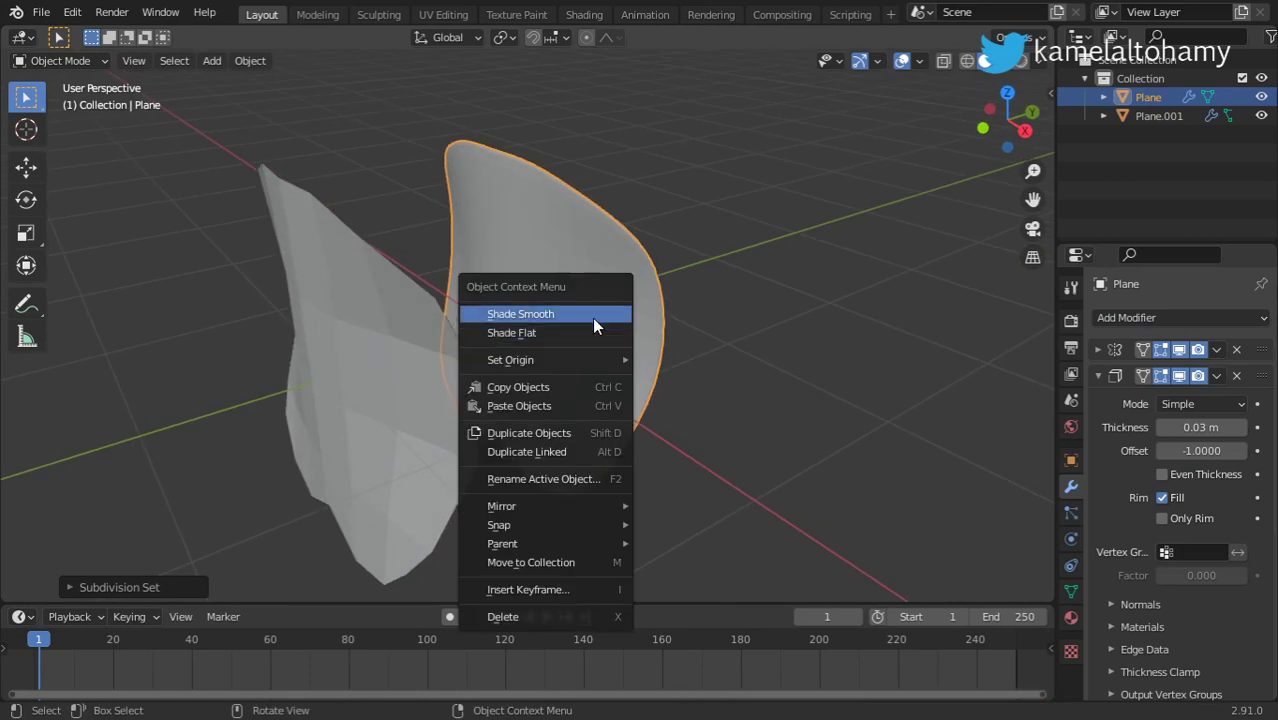
pyautogui.click(592, 318)
pyautogui.moveTo(640, 305)
pyautogui.mouseDown(button='middle')
pyautogui.moveTo(643, 290)
pyautogui.moveTo(520, 315)
pyautogui.mouseUp(button='middle')
# Give Plane.001 a Solidify modifier followed by a Wireframe modifier
pyautogui.click(399, 335)
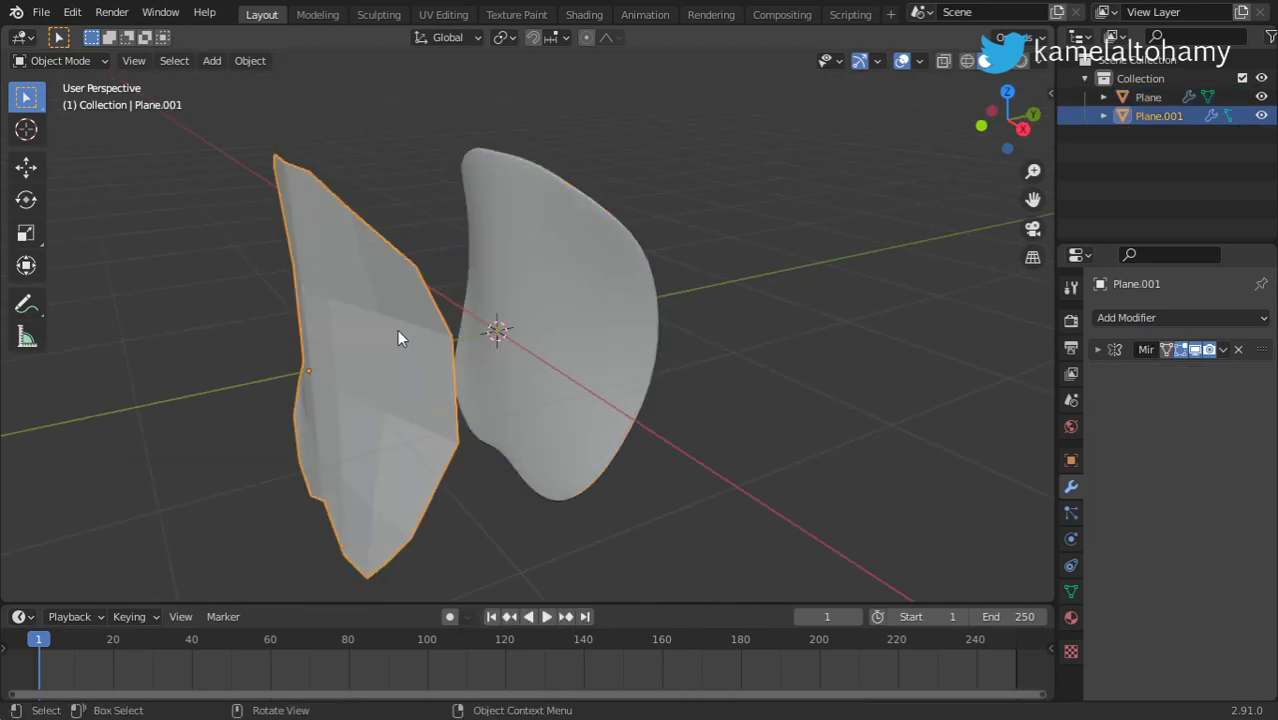
pyautogui.click(1146, 320)
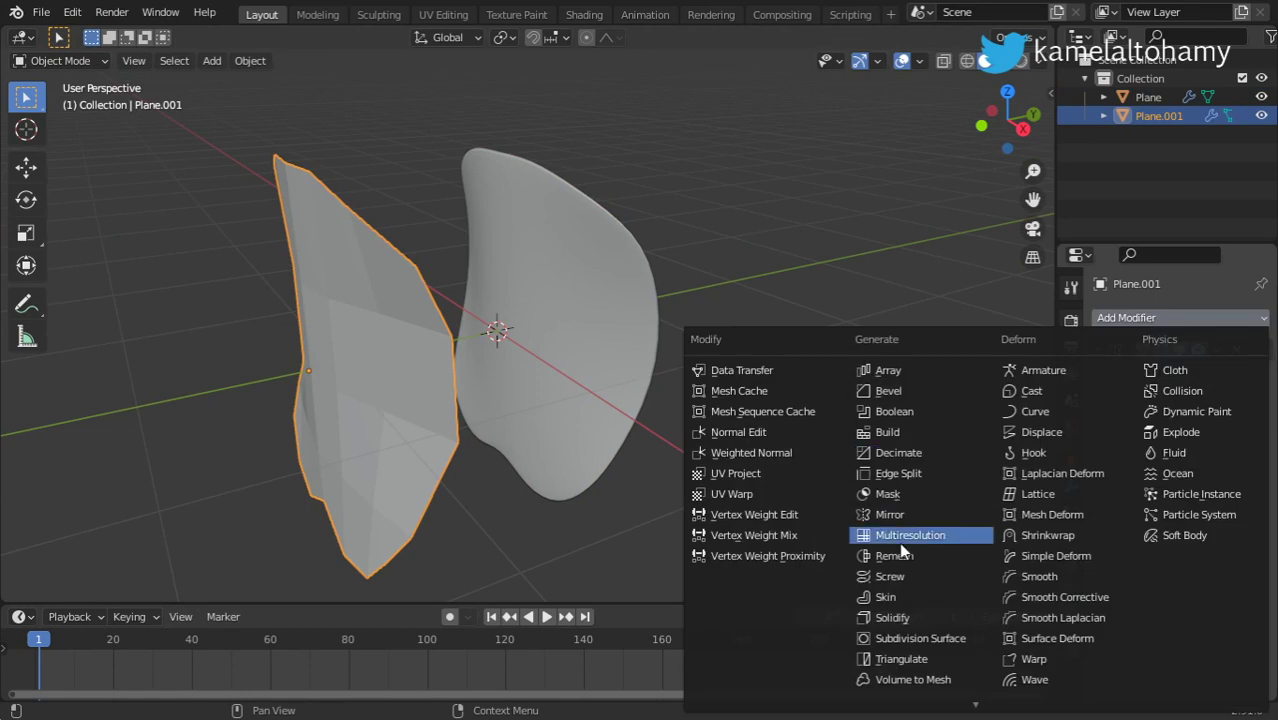
pyautogui.click(898, 615)
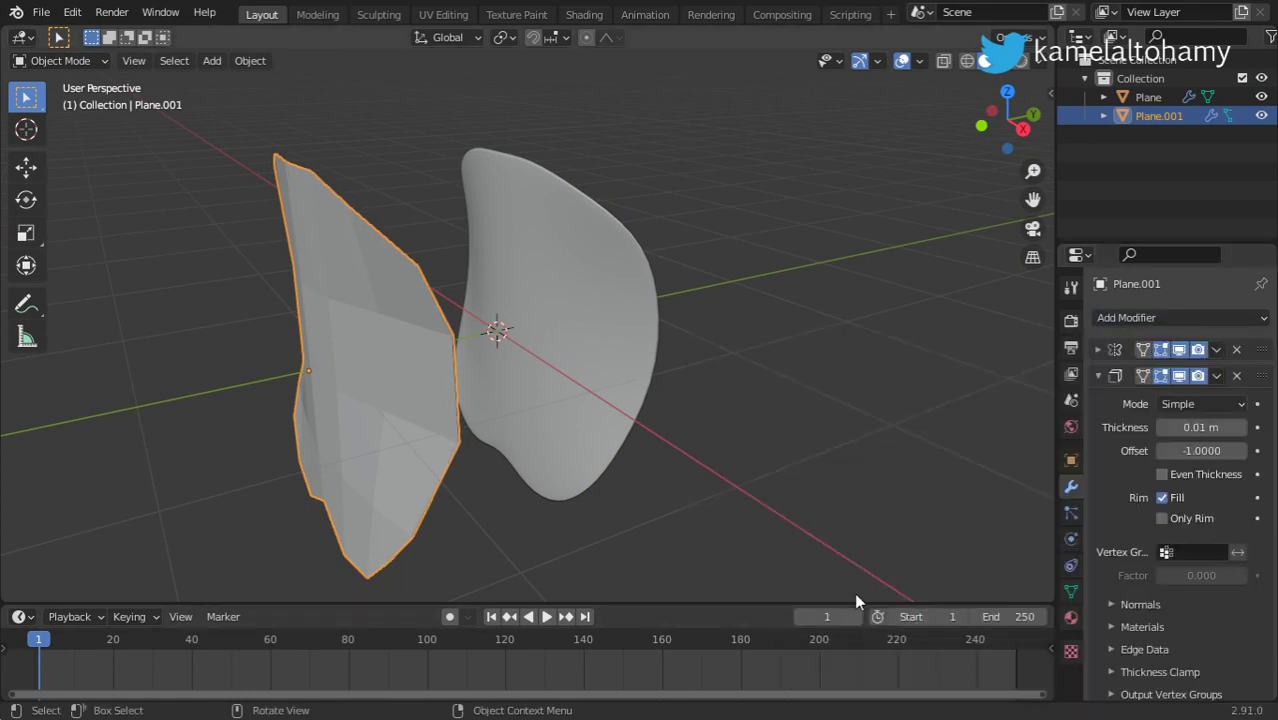
pyautogui.click(1100, 377)
pyautogui.click(1115, 320)
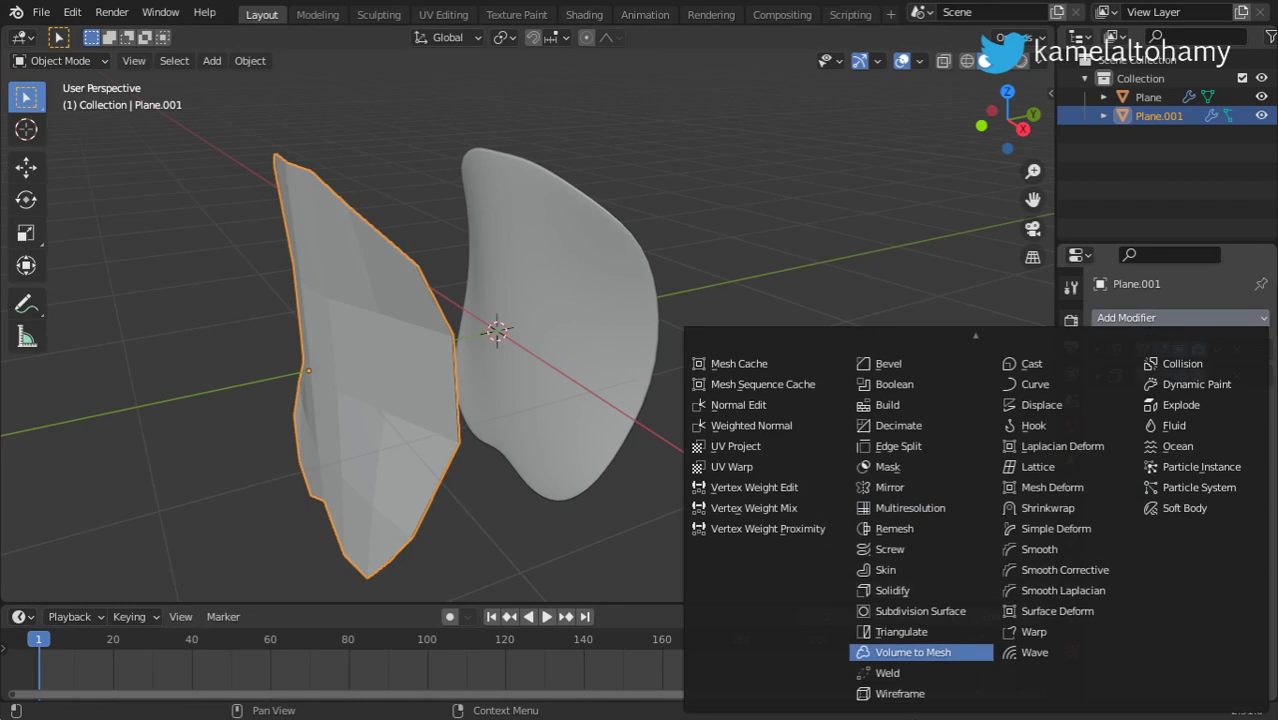
pyautogui.click(900, 693)
# Widen the Properties editor and set the Wireframe thickness to 0.028 m
pyautogui.moveTo(554, 473)
pyautogui.keyDown('alt'); pyautogui.mouseDown(button='middle')
pyautogui.moveTo(684, 456)
pyautogui.moveTo(608, 460)
pyautogui.mouseUp(button='middle'); pyautogui.keyUp('alt')
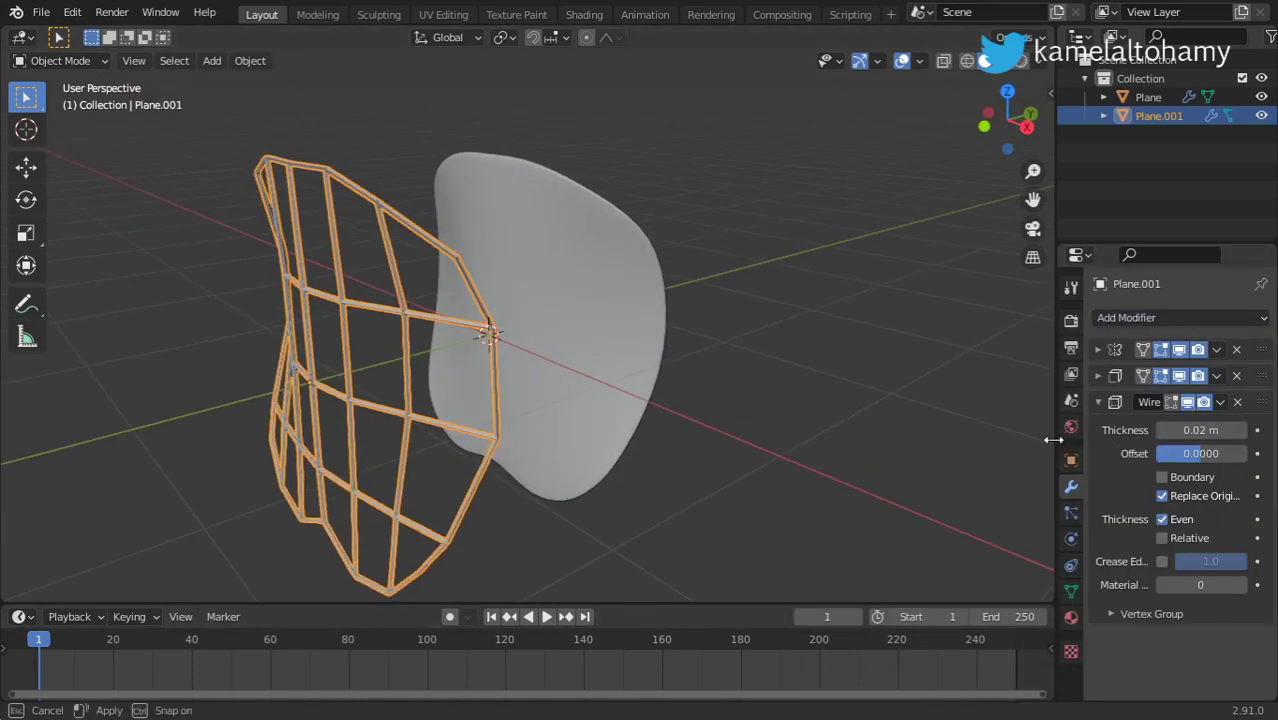
pyautogui.moveTo(1054, 440); pyautogui.dragTo(947, 440)
pyautogui.moveTo(1168, 430)
pyautogui.mouseDown()
pyautogui.moveTo(1190, 430)
pyautogui.moveTo(1150, 430)
pyautogui.moveTo(1190, 430)
pyautogui.mouseUp()
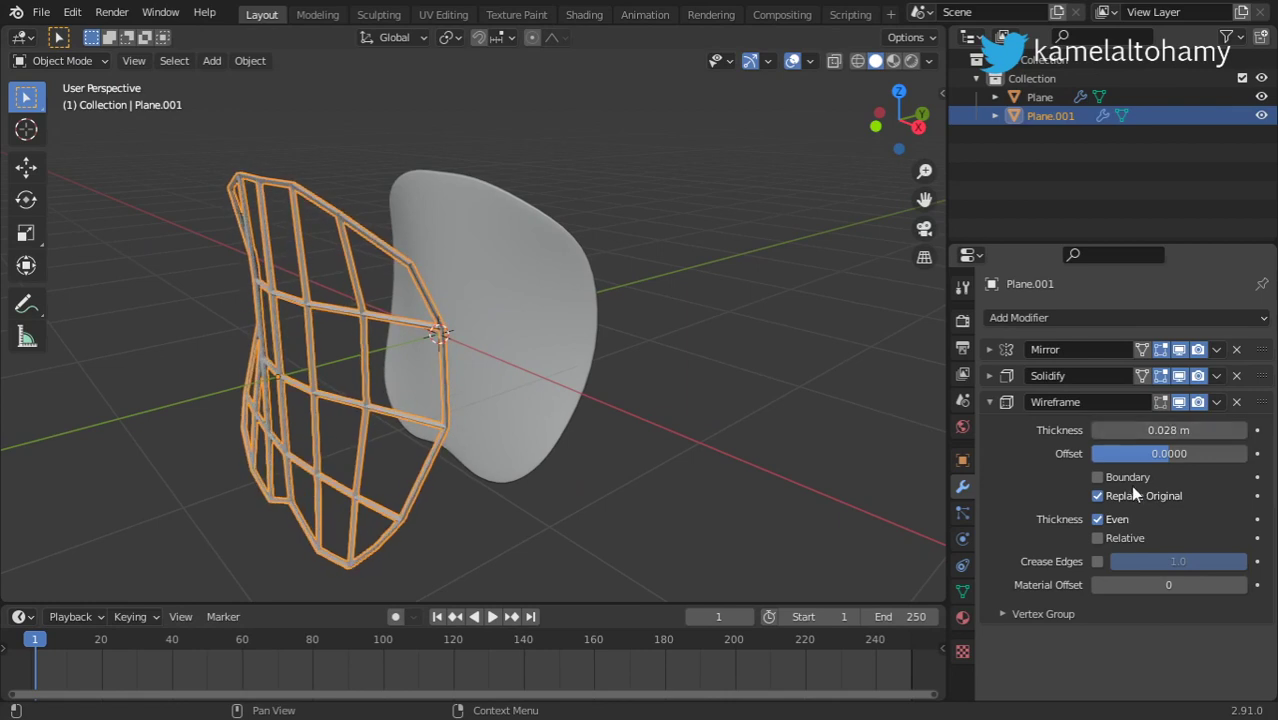
pyautogui.click(988, 376)
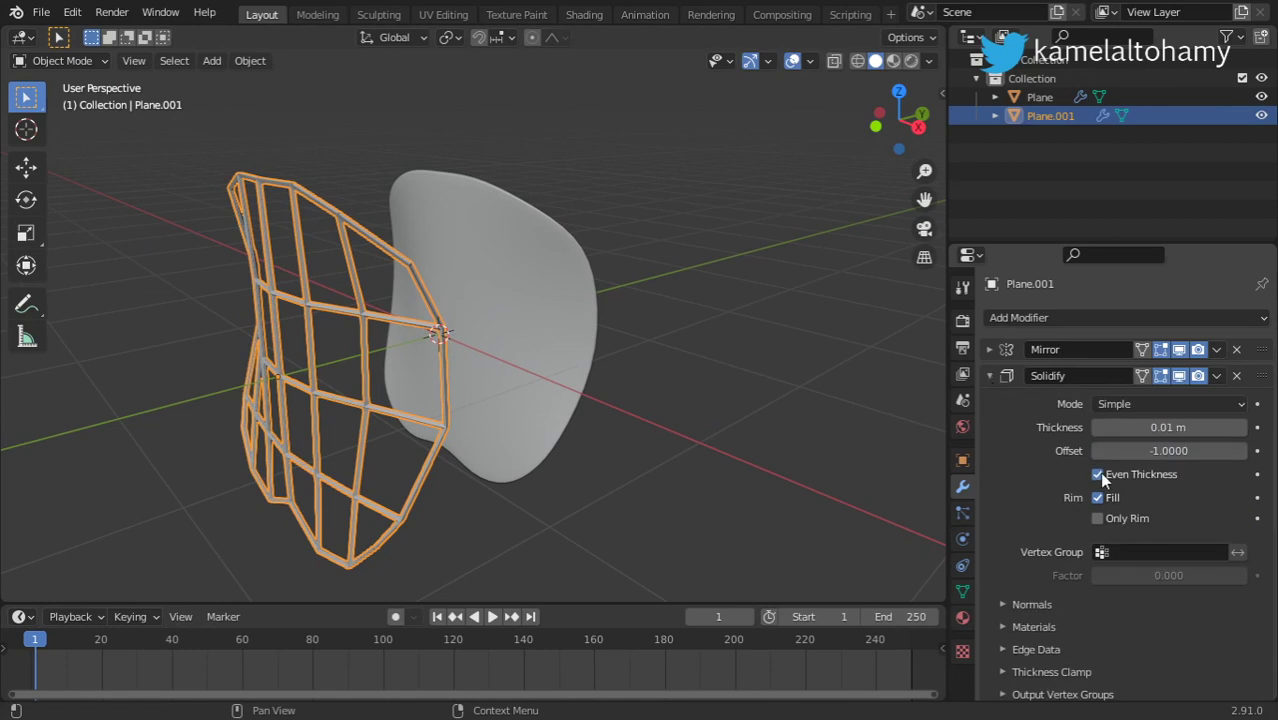
pyautogui.click(988, 376)
# Add a level-2 Subdivision Surface to the lattice with Ctrl+2
pyautogui.moveTo(526, 379); pyautogui.dragTo(428, 326, button='middle')
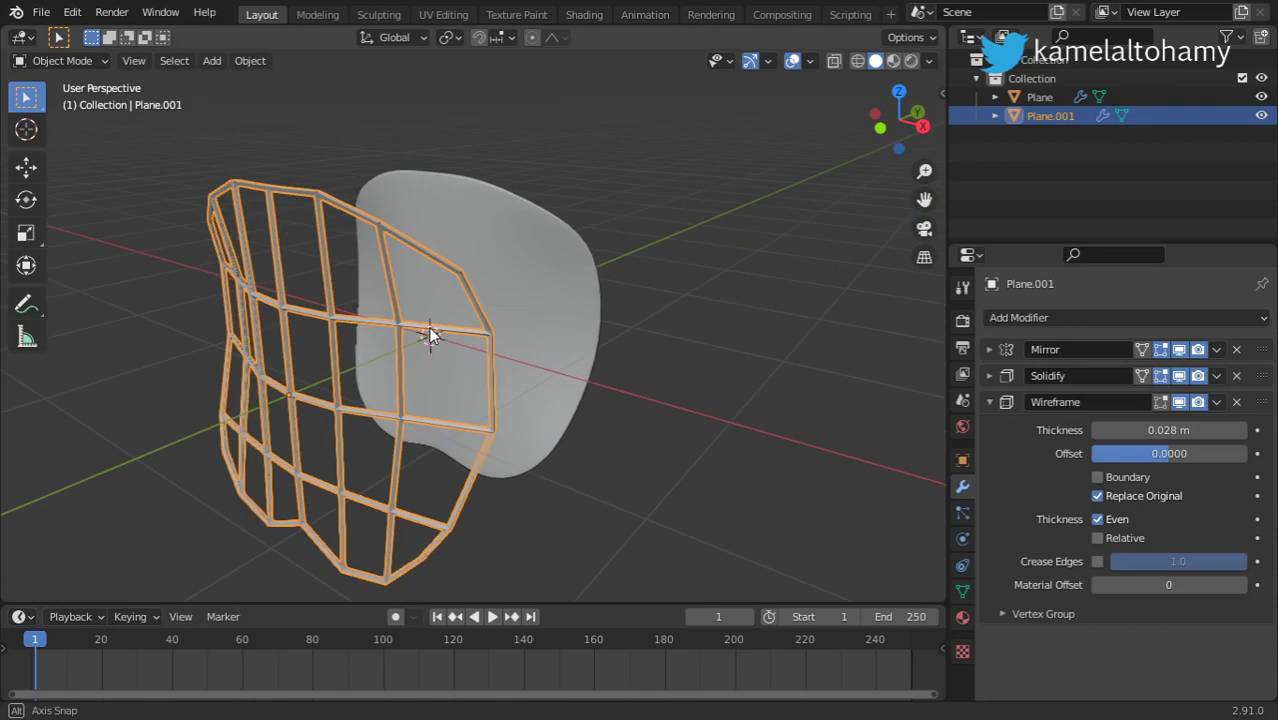
pyautogui.click(989, 402)
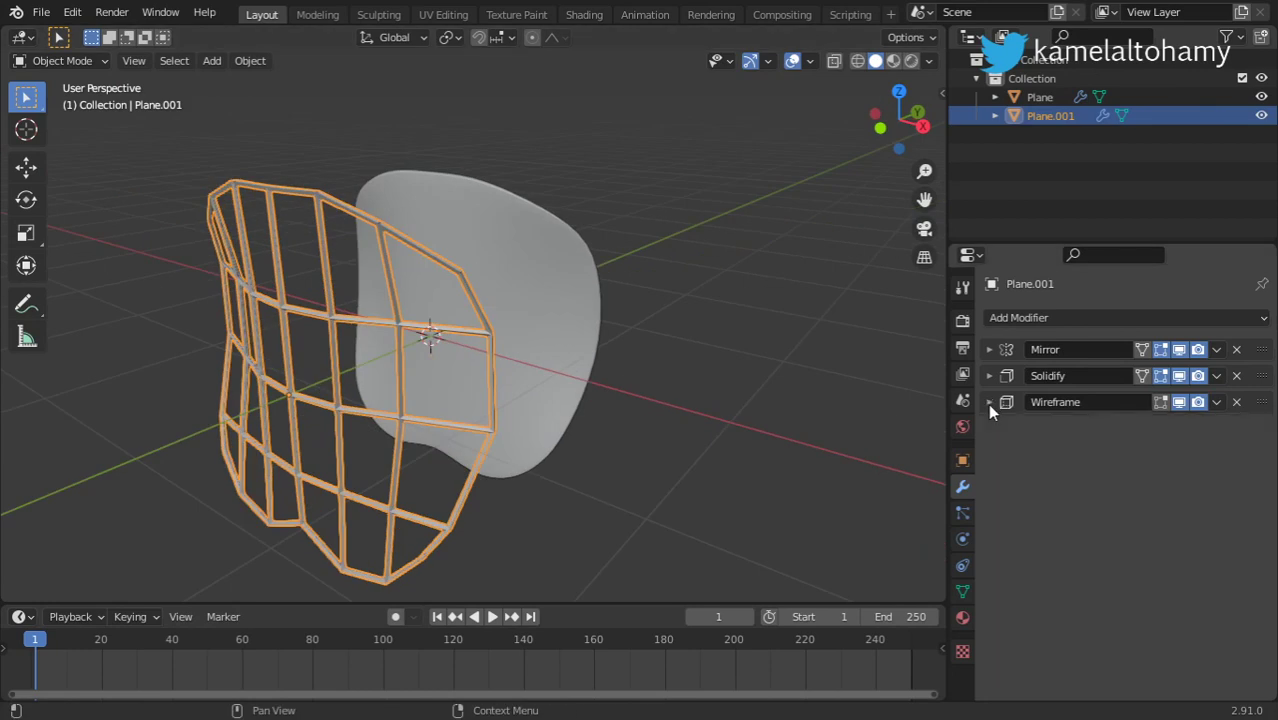
pyautogui.click(988, 402)
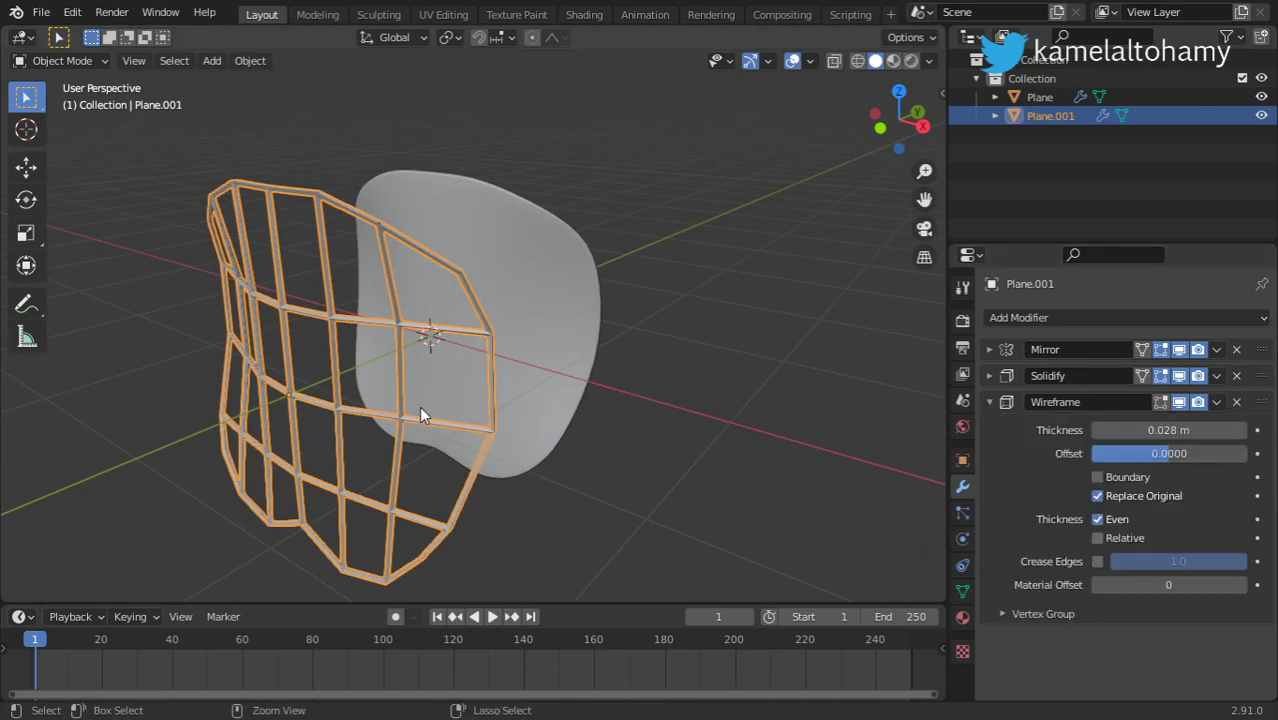
pyautogui.hotkey('ctrl', '2')
# Enable Crease Edges on the Wireframe modifier and set the crease weight to 0.6
pyautogui.click(989, 402)
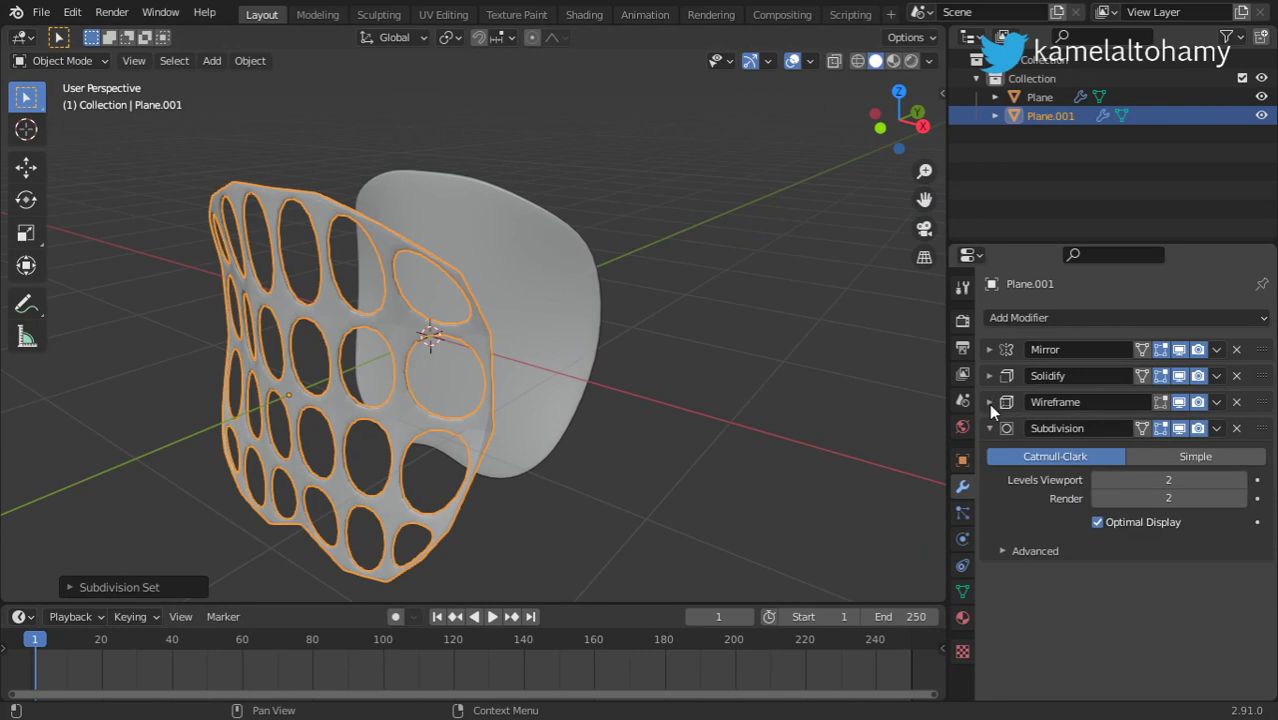
pyautogui.click(988, 403)
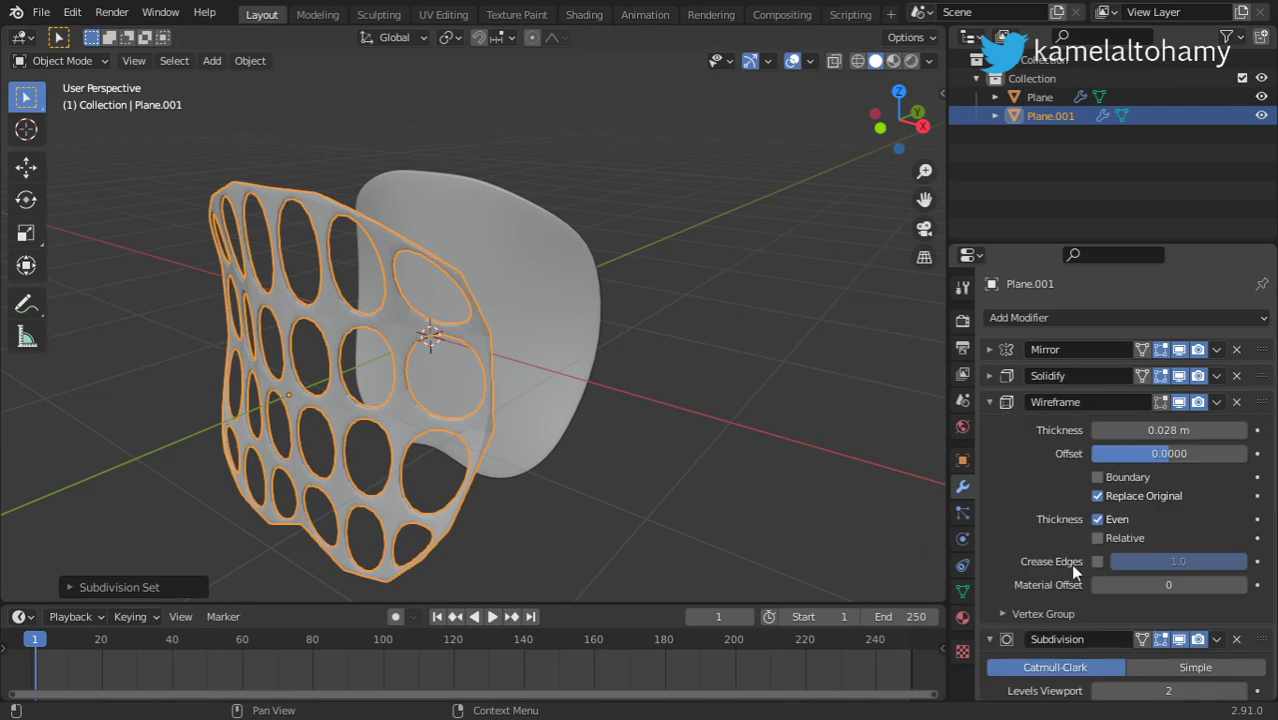
pyautogui.click(1097, 562)
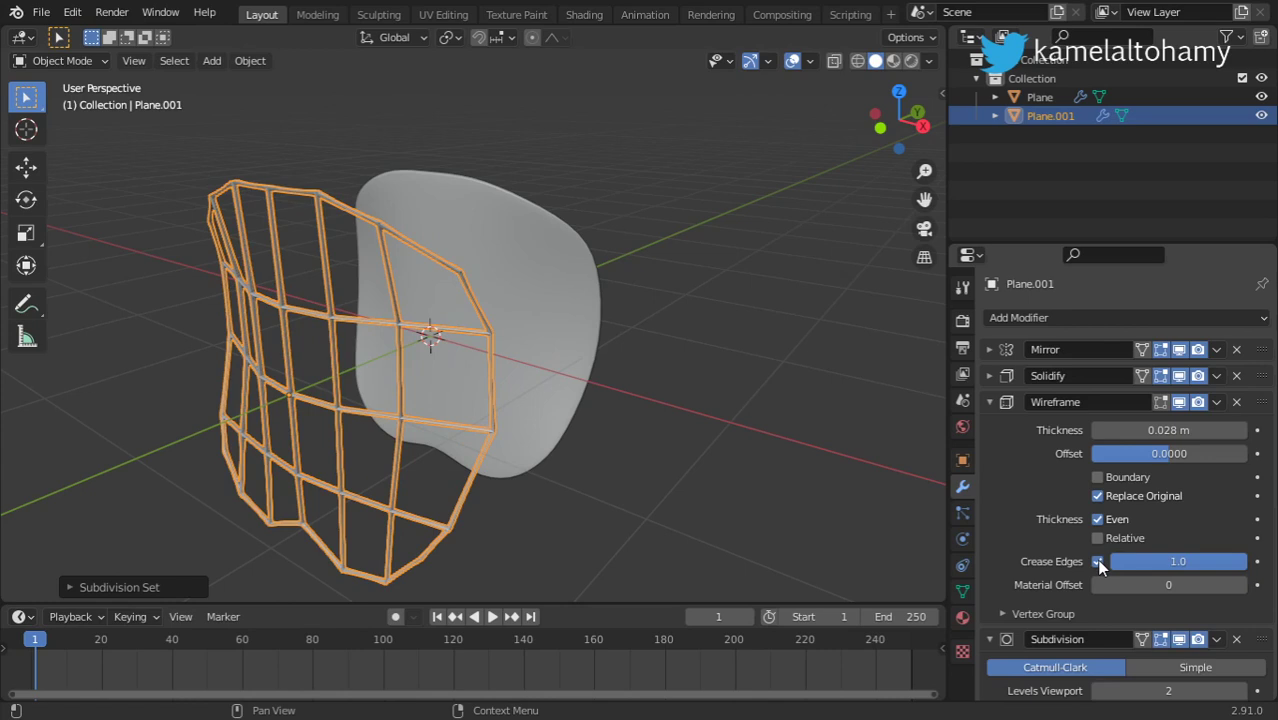
pyautogui.click(1097, 562)
pyautogui.click(1097, 564)
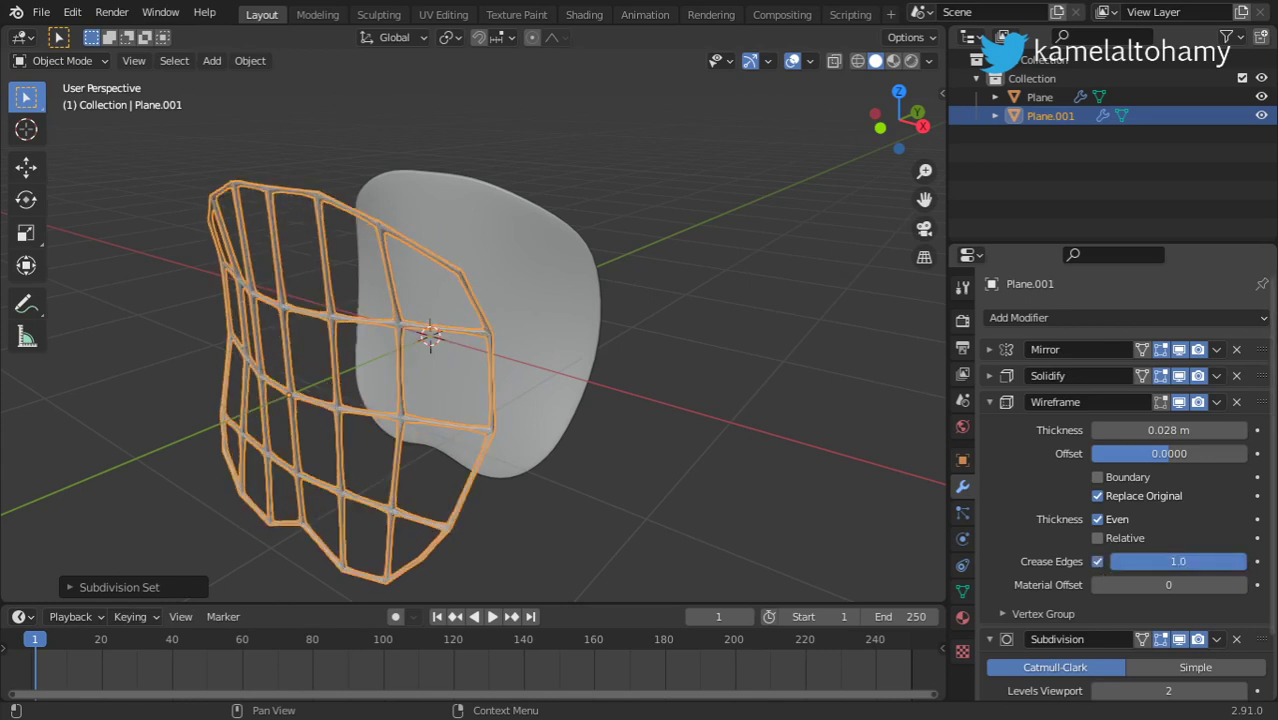
pyautogui.moveTo(1240, 562); pyautogui.dragTo(1196, 563)
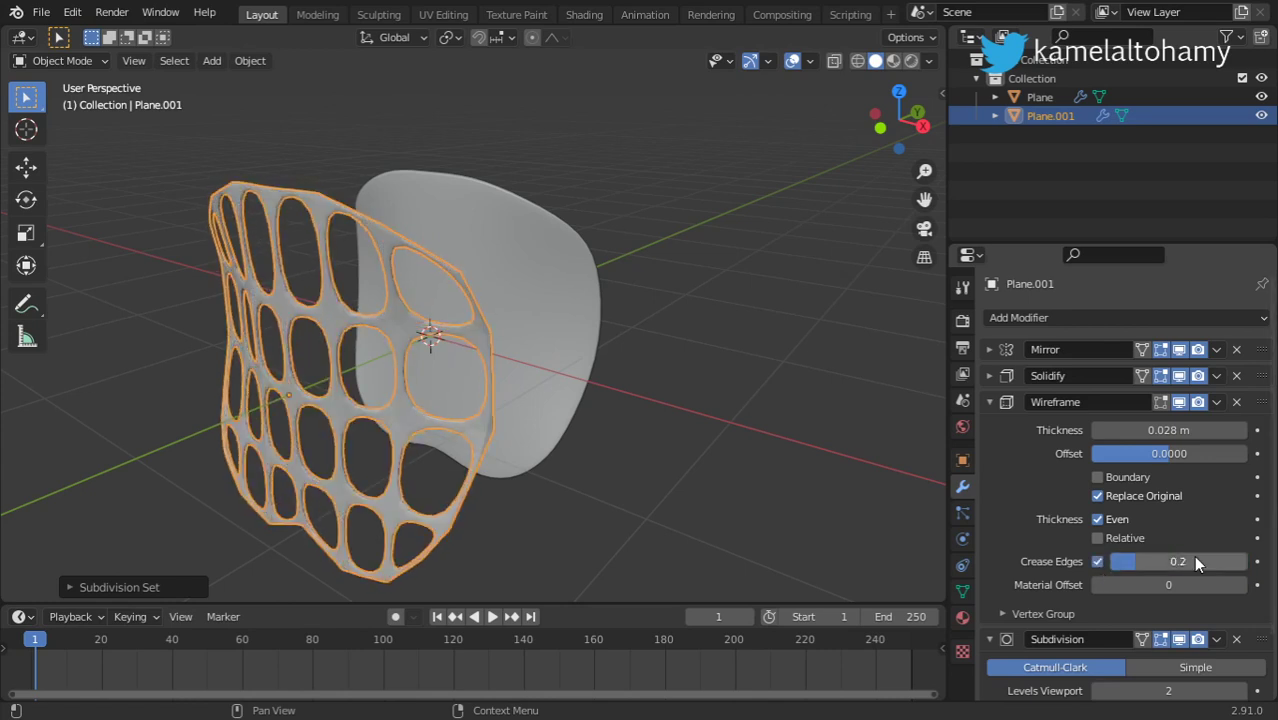
pyautogui.moveTo(1196, 563); pyautogui.dragTo(1177, 564)
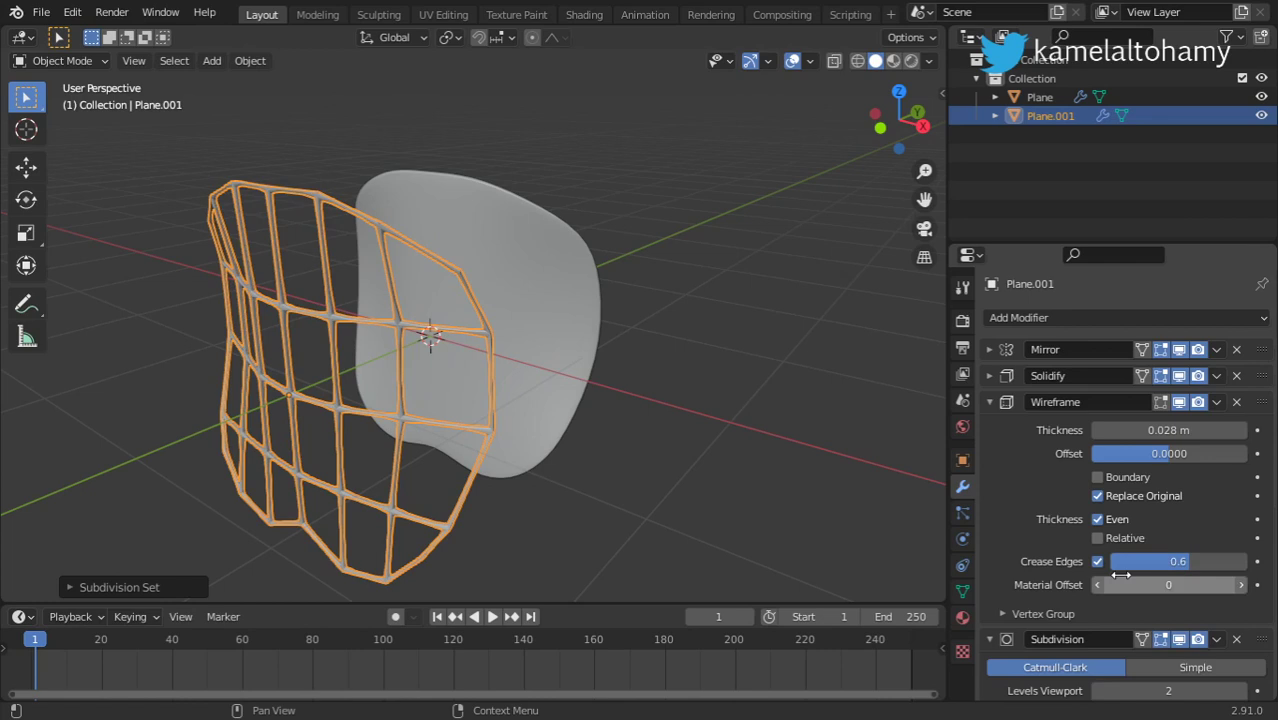
pyautogui.moveTo(364, 387)
pyautogui.mouseDown(button='middle')
pyautogui.moveTo(513, 365)
pyautogui.moveTo(394, 377)
pyautogui.moveTo(396, 395)
pyautogui.mouseUp(button='middle')
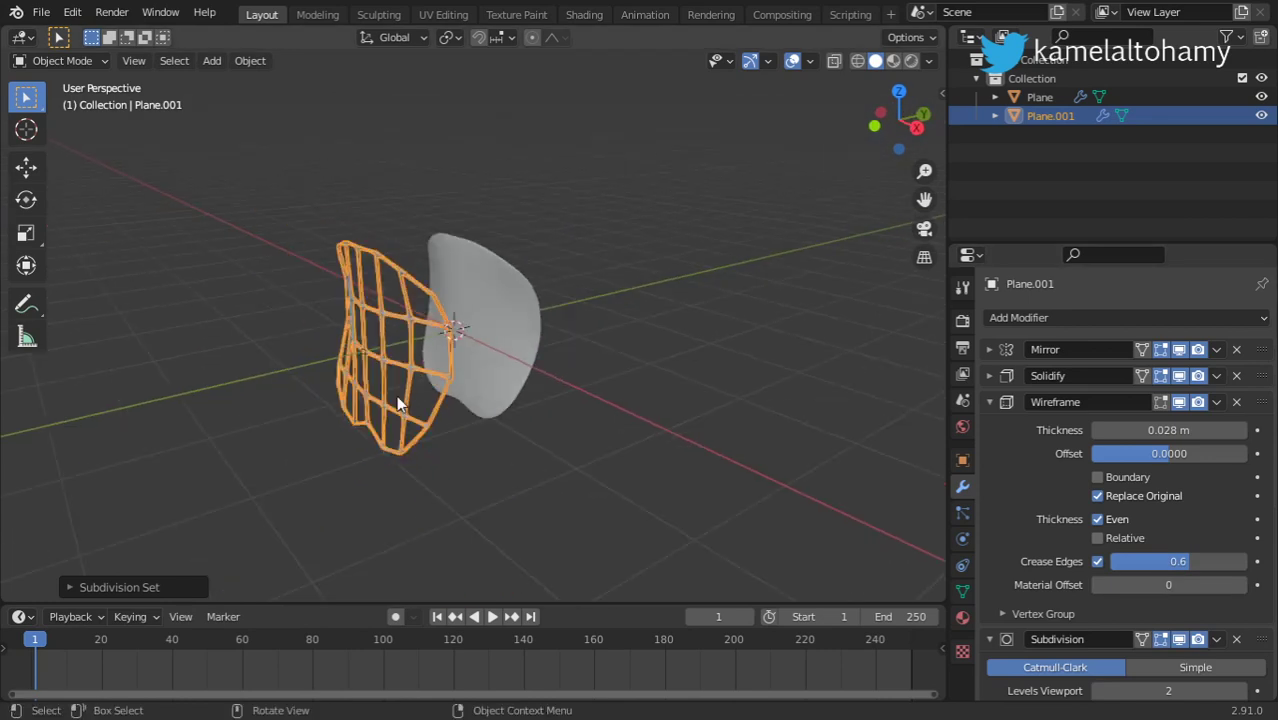
# In top view, move Plane.001 along Y so the lattice covers the front of the shell
pyautogui.press('KP_7')
pyautogui.scroll(2, 397, 396)
pyautogui.press('g')
pyautogui.press('y')
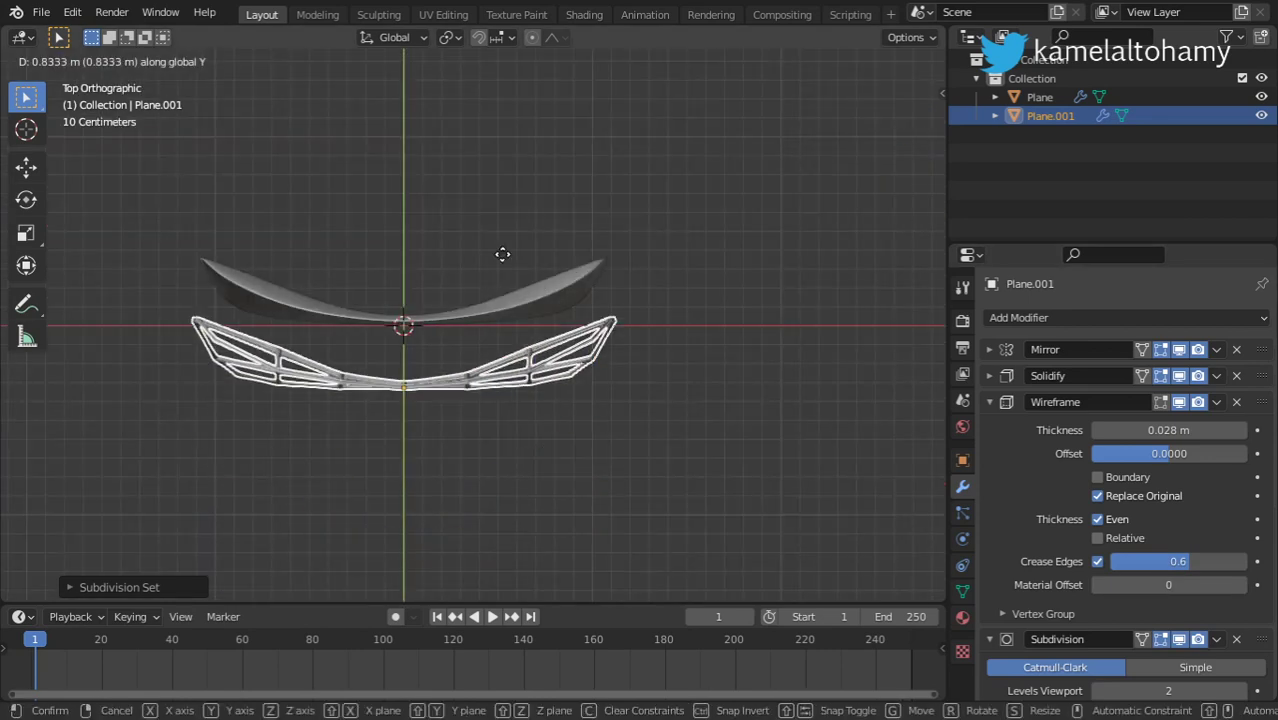
pyautogui.click(513, 204)
pyautogui.moveTo(502, 374)
pyautogui.mouseDown(button='middle')
pyautogui.moveTo(326, 139)
pyautogui.moveTo(354, 179)
pyautogui.mouseUp(button='middle')
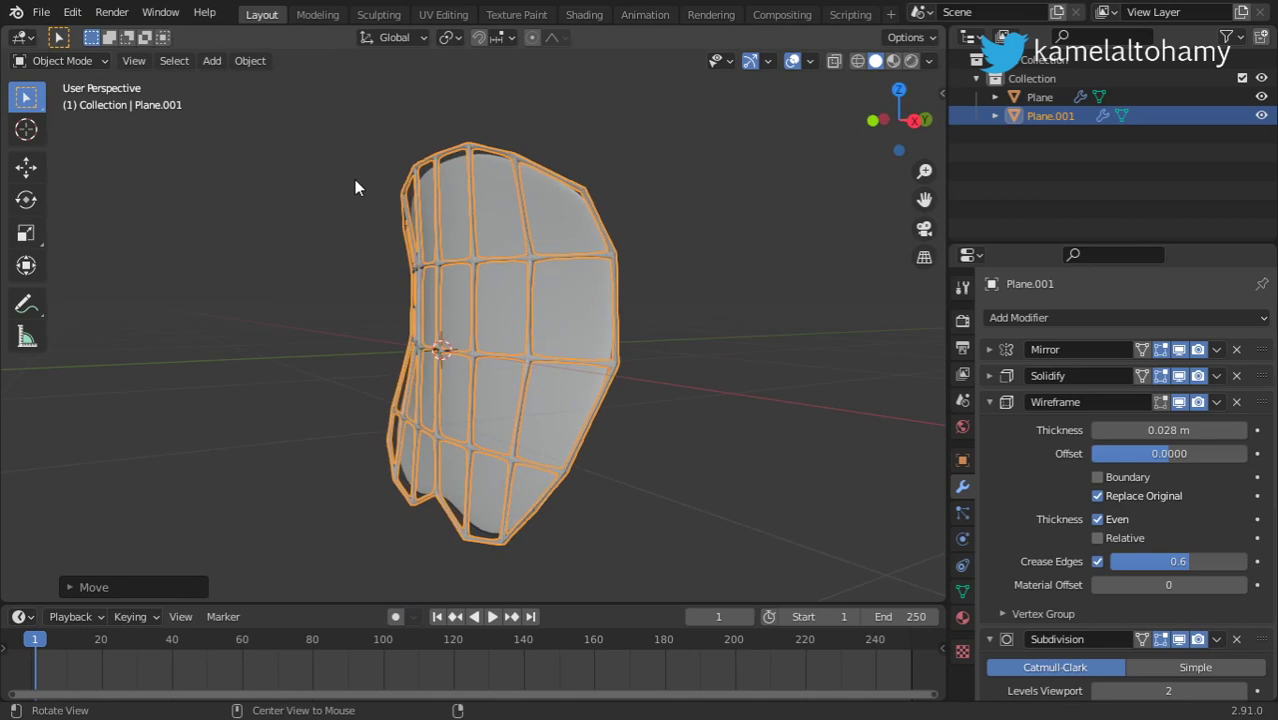
pyautogui.moveTo(230, 221)
pyautogui.mouseDown(button='middle')
pyautogui.moveTo(542, 271)
pyautogui.moveTo(411, 300)
pyautogui.moveTo(230, 301)
pyautogui.moveTo(408, 276)
pyautogui.moveTo(648, 317)
pyautogui.moveTo(593, 286)
pyautogui.mouseUp(button='middle')
pyautogui.press('a')
pyautogui.scroll(2, 593, 286)
# Collapse the Wireframe and Subdivision panels and add a new Subdivision Surface modifier
pyautogui.scroll(-1, 590, 284)
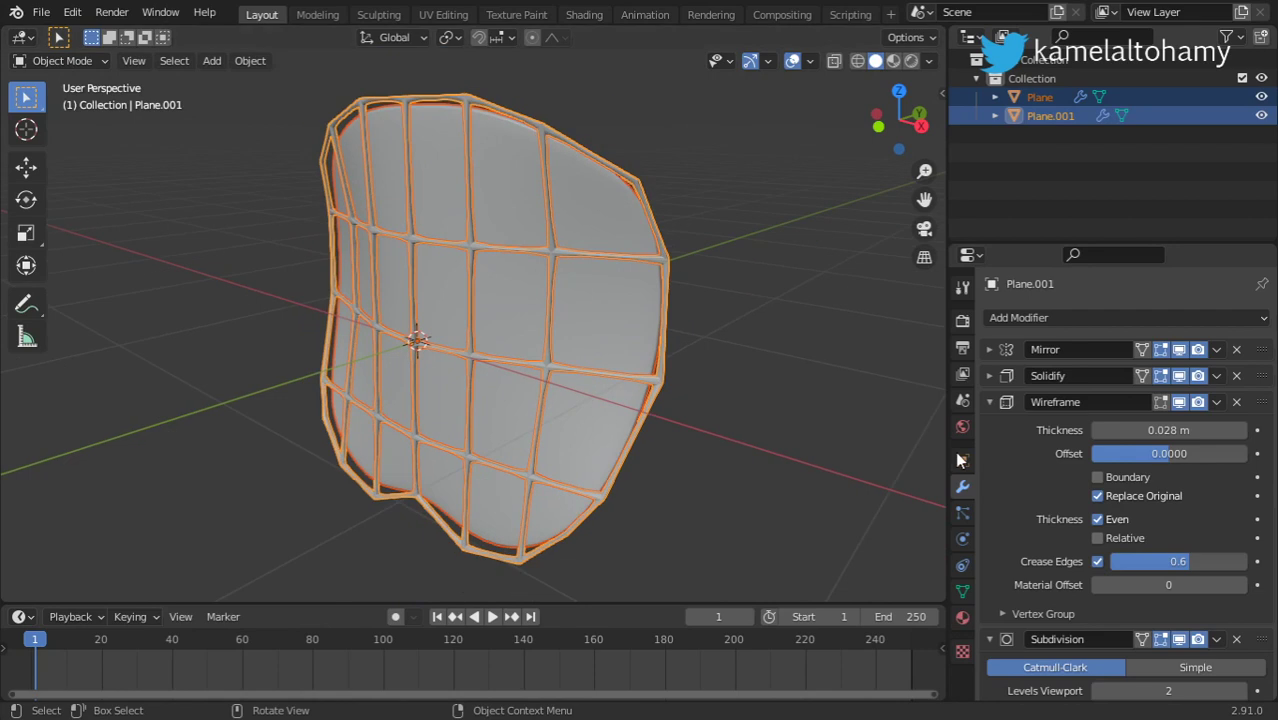
pyautogui.click(988, 402)
pyautogui.click(989, 428)
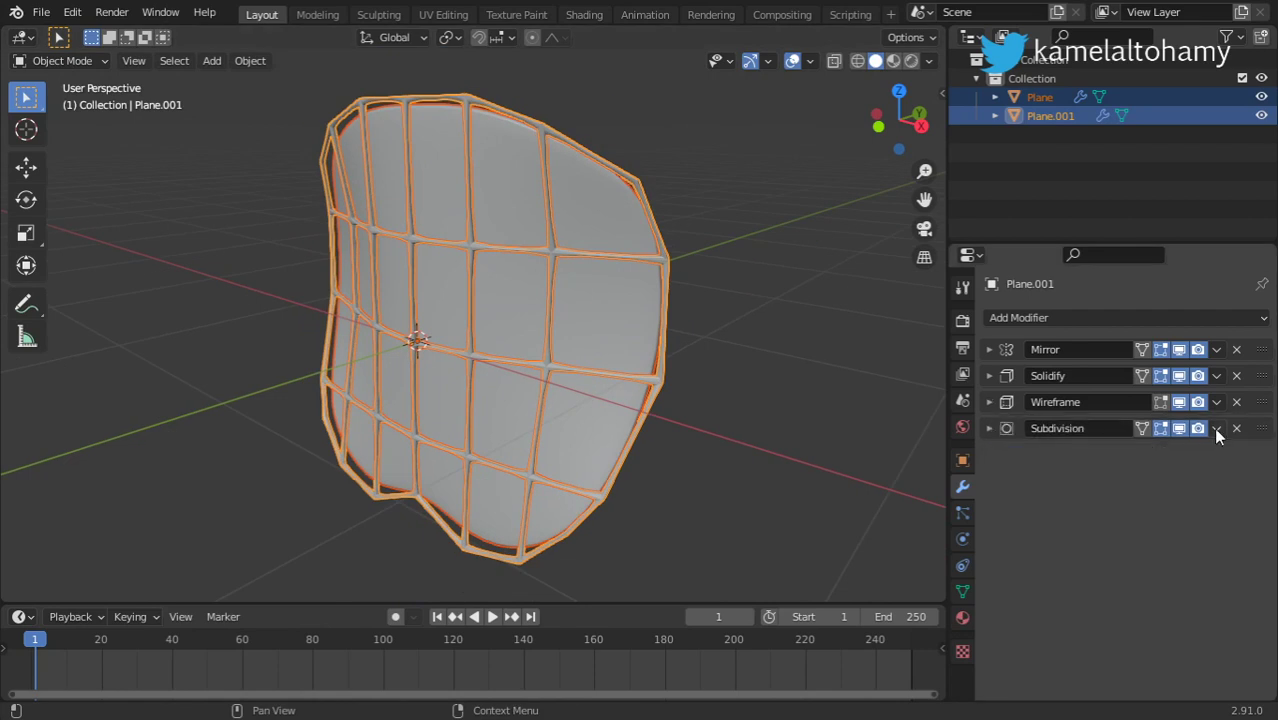
pyautogui.click(1001, 317)
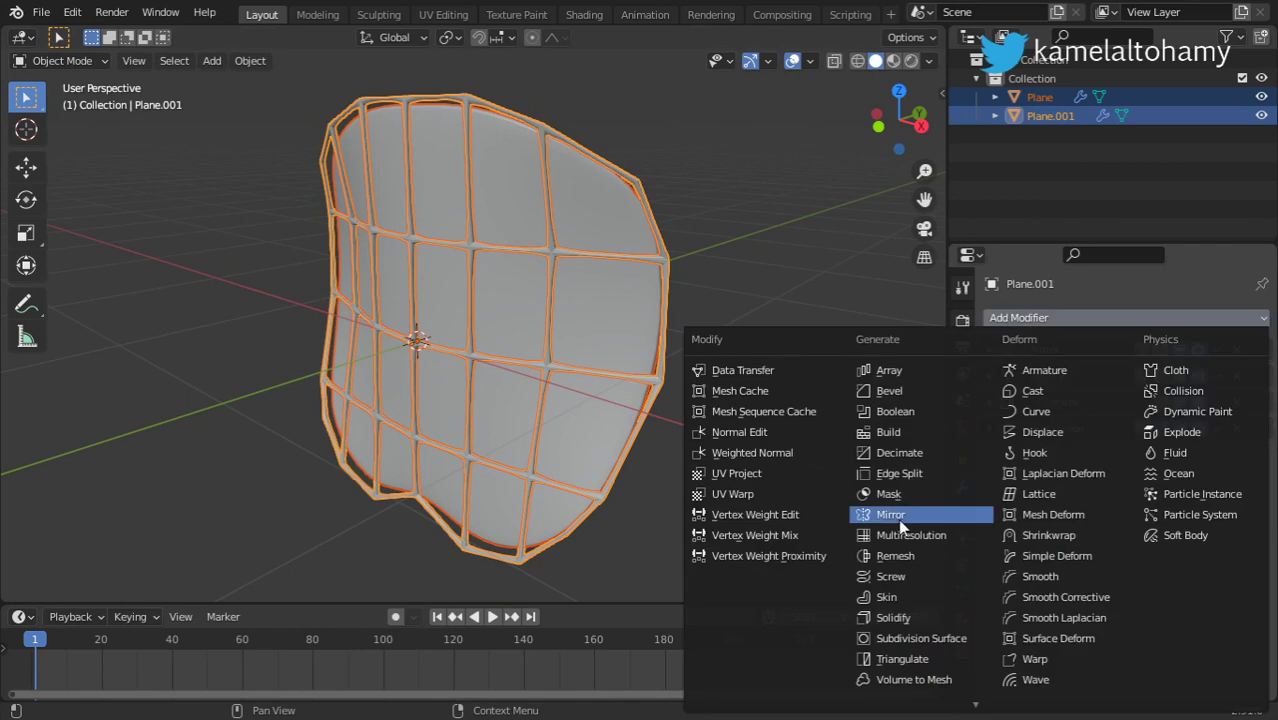
pyautogui.click(966, 627)
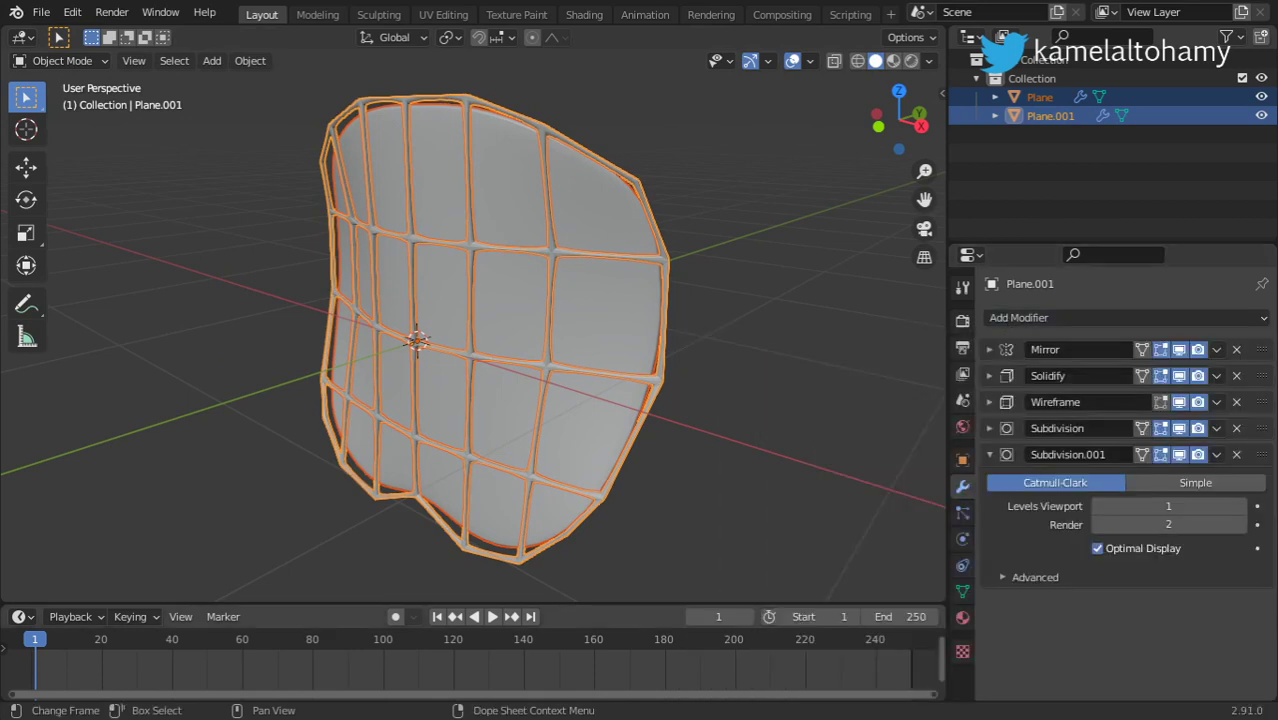
# Move Subdivision.001 to first, then to last in the stack, and collapse it
pyautogui.click(1217, 455)
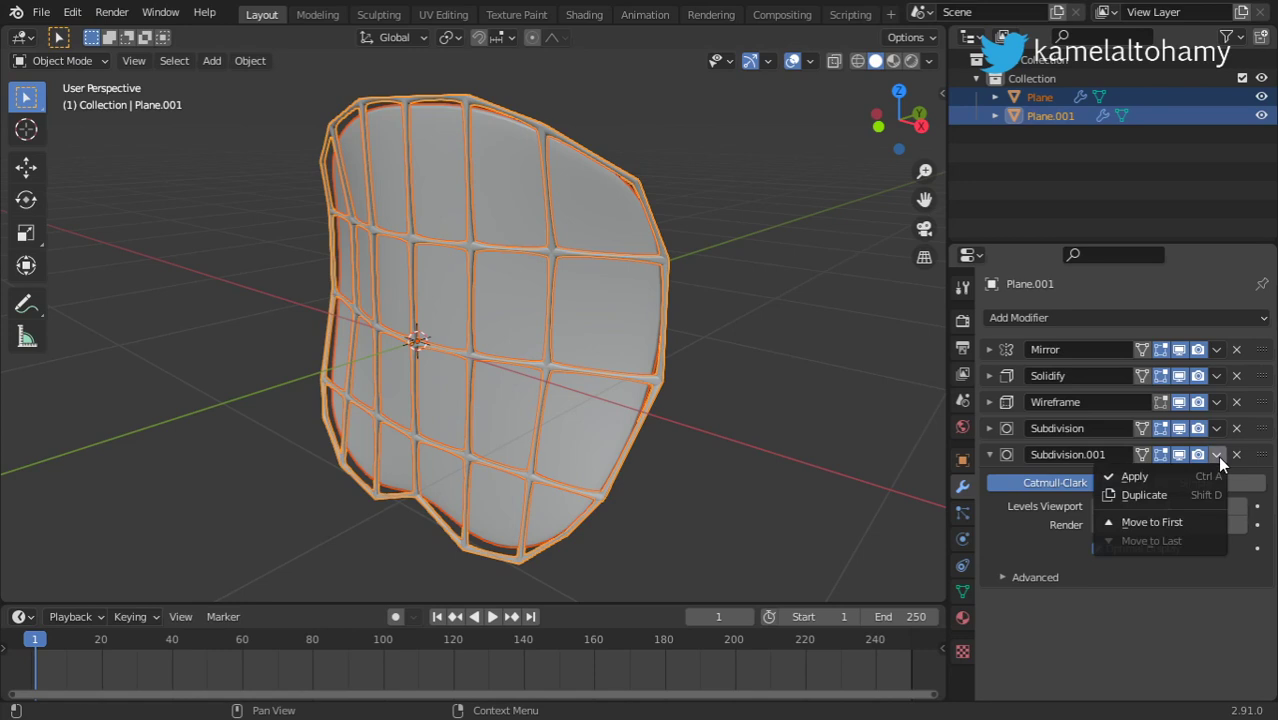
pyautogui.click(1180, 523)
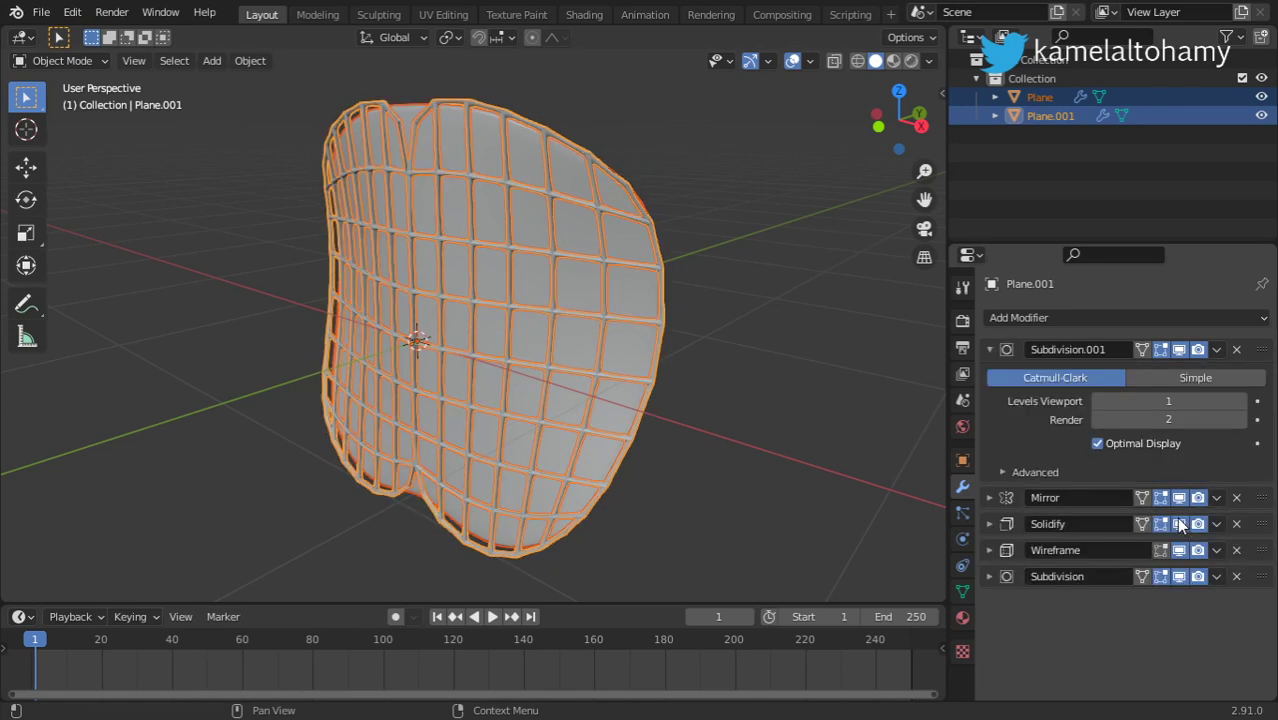
pyautogui.click(1216, 349)
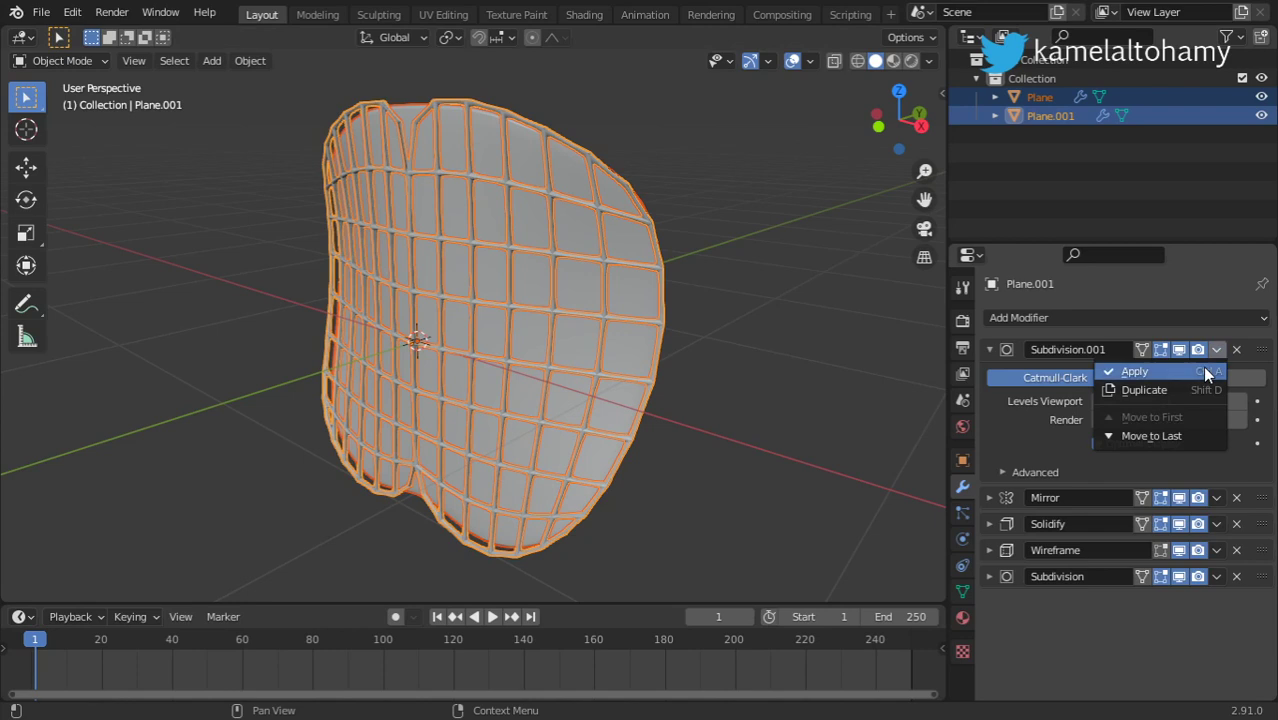
pyautogui.click(1180, 437)
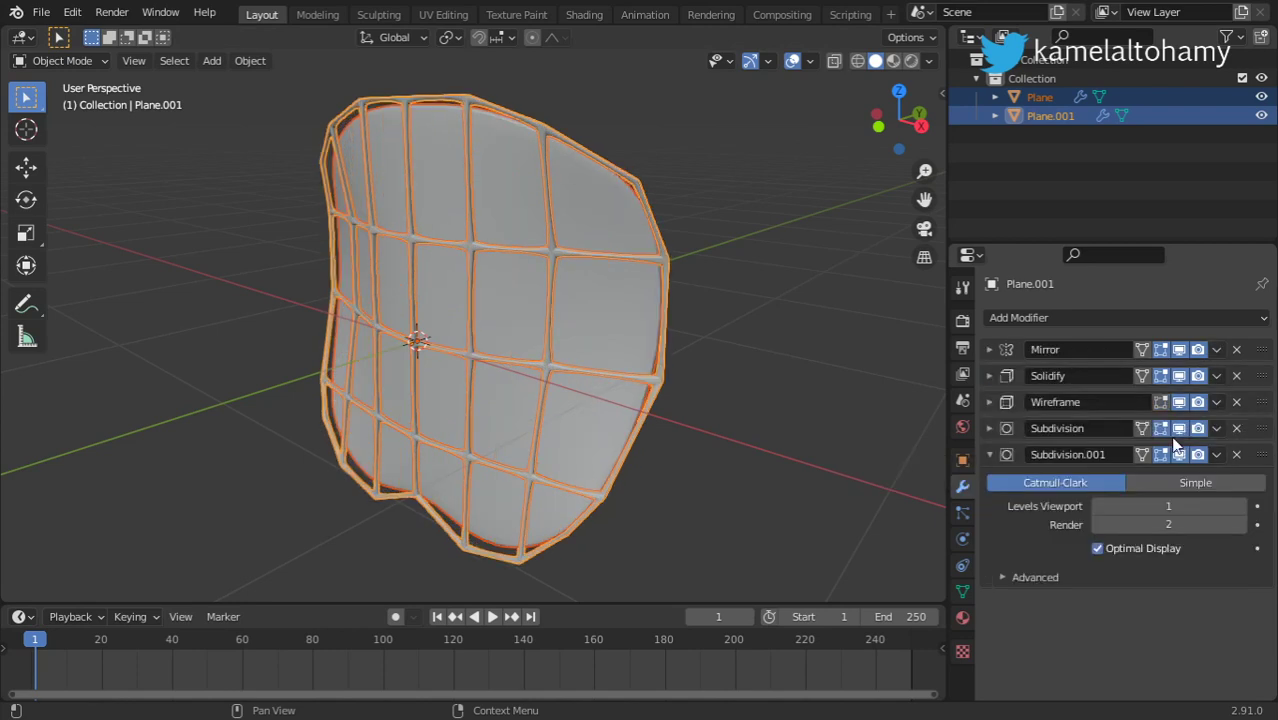
pyautogui.click(1007, 456)
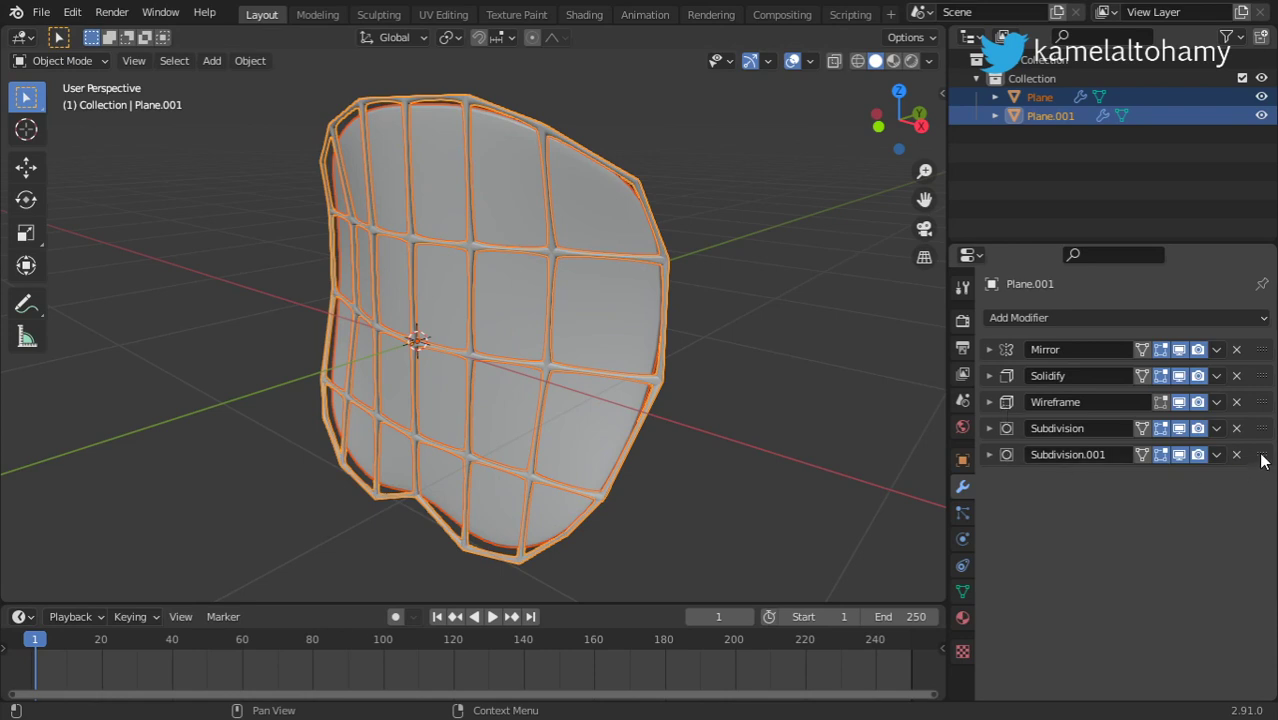
# Drag Subdivision.001 above the Wireframe modifier and orbit to inspect the finer lattice
pyautogui.moveTo(1262, 455); pyautogui.dragTo(1257, 395)
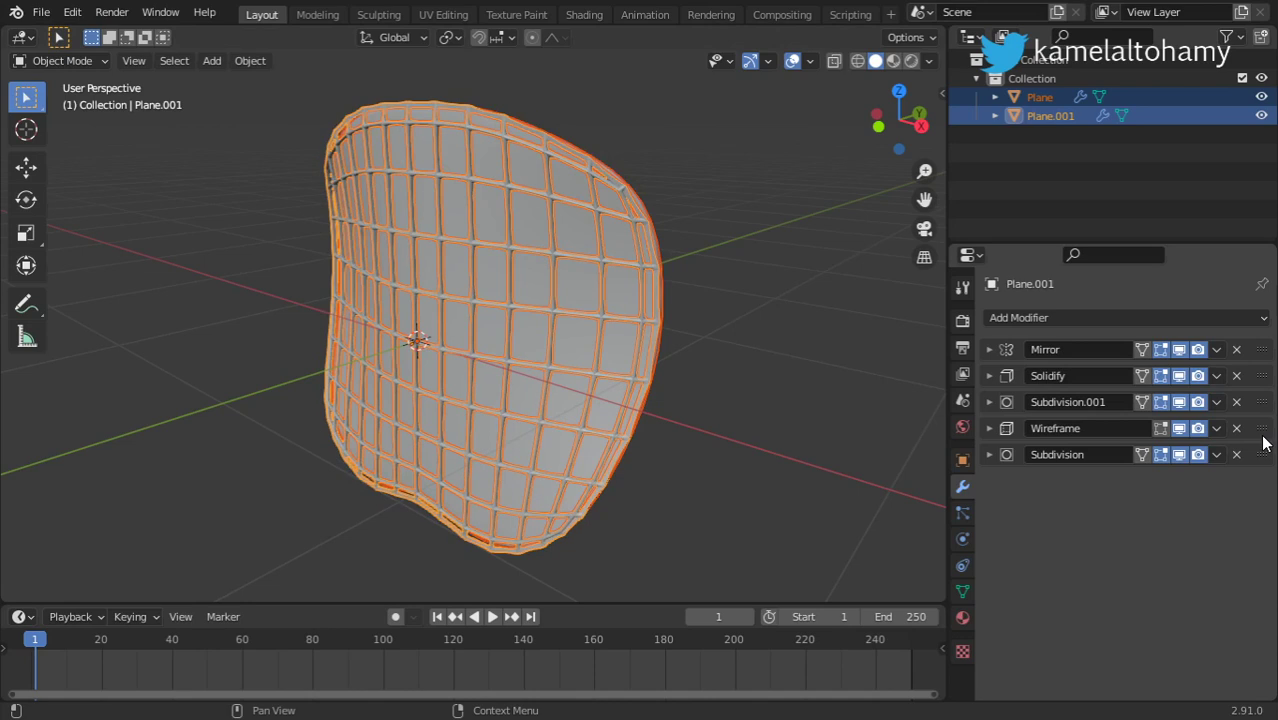
pyautogui.moveTo(462, 362)
pyautogui.mouseDown(button='middle')
pyautogui.moveTo(603, 376)
pyautogui.moveTo(713, 336)
pyautogui.moveTo(610, 378)
pyautogui.mouseUp(button='middle')
pyautogui.moveTo(456, 374)
pyautogui.mouseDown(button='middle')
pyautogui.moveTo(418, 383)
pyautogui.moveTo(207, 364)
pyautogui.moveTo(477, 365)
pyautogui.moveTo(593, 405)
pyautogui.moveTo(342, 365)
pyautogui.moveTo(750, 387)
pyautogui.moveTo(357, 374)
pyautogui.moveTo(648, 402)
pyautogui.mouseUp(button='middle')
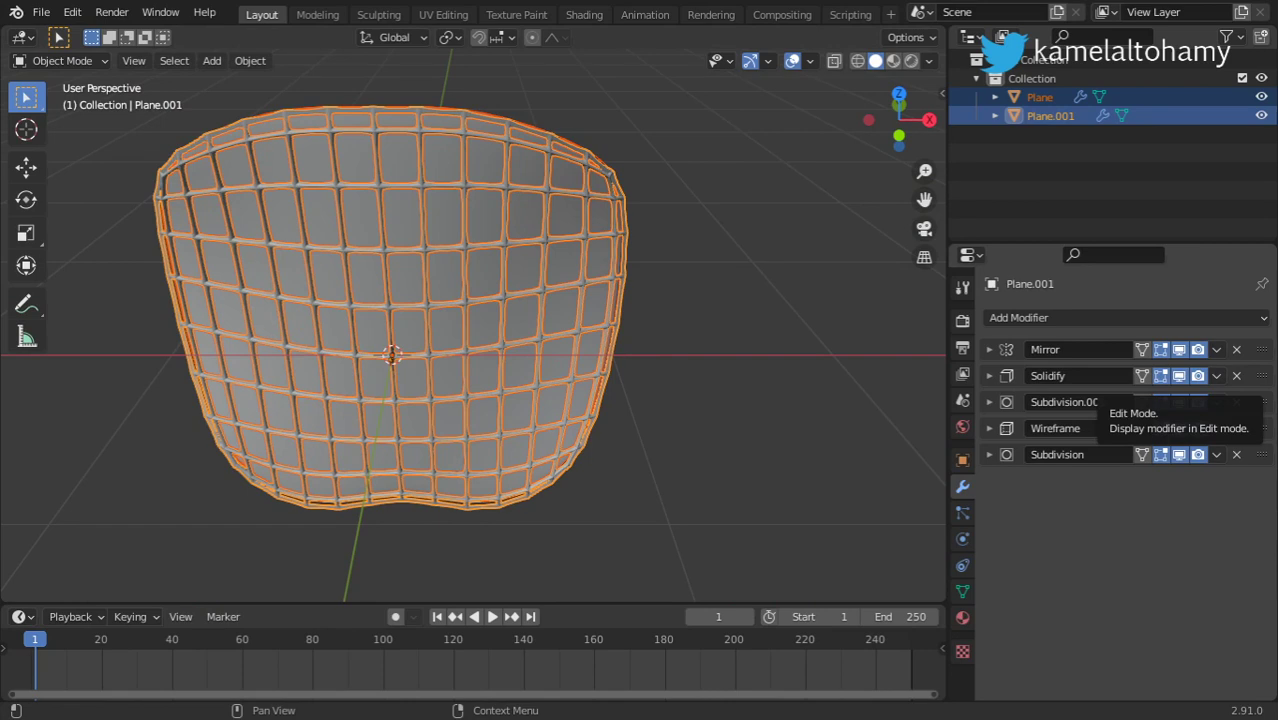